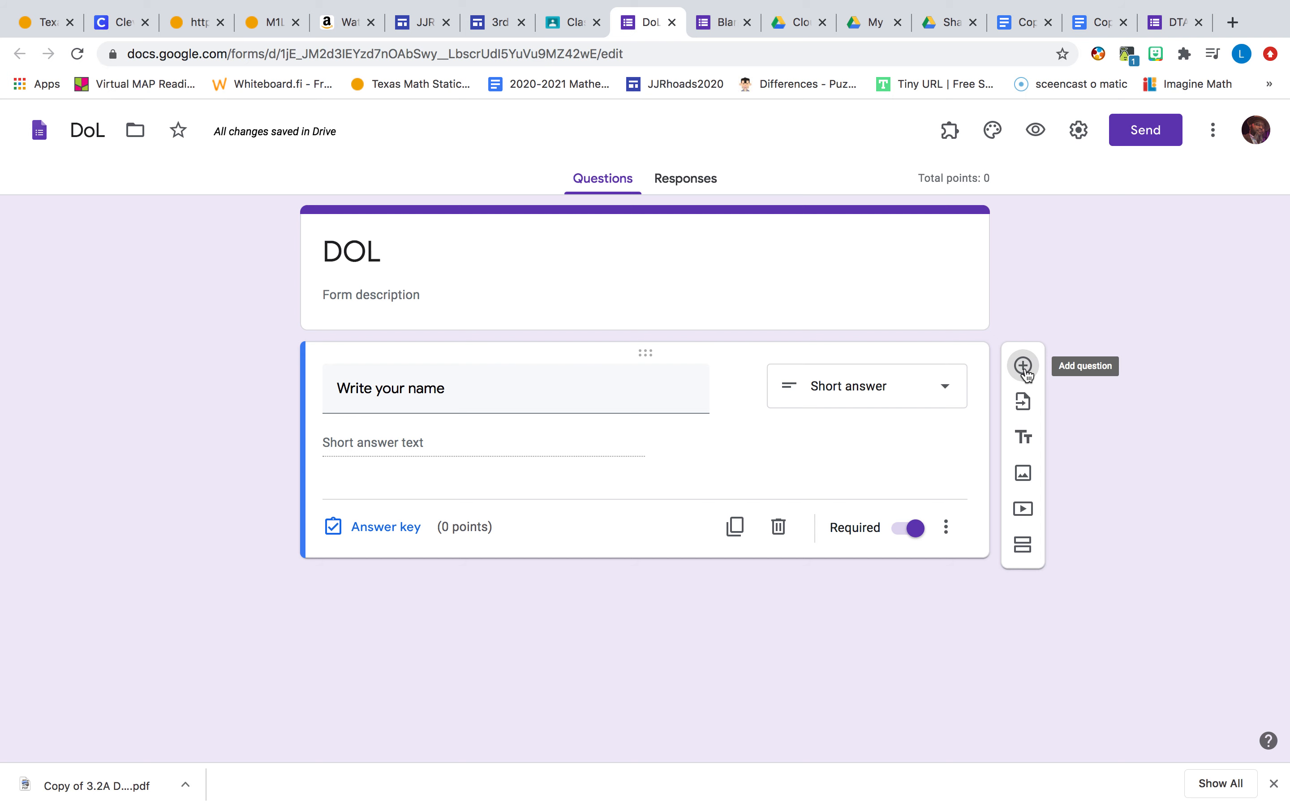
# - Add a new question to the DoL form and copy "Which expression represents the number 987?" from the Copy of Copy of 3.2A DOL #1 document
pyautogui.click(1023, 366)
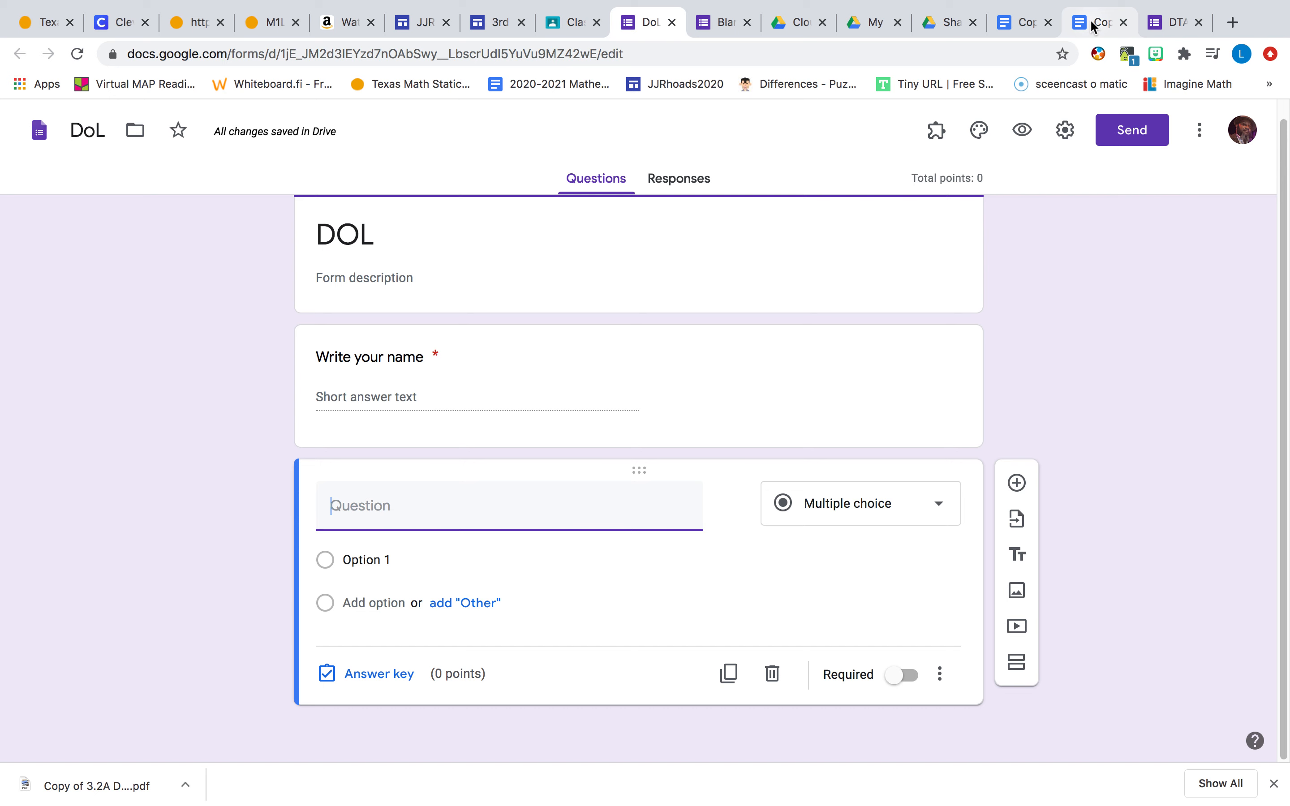
pyautogui.click(1093, 25)
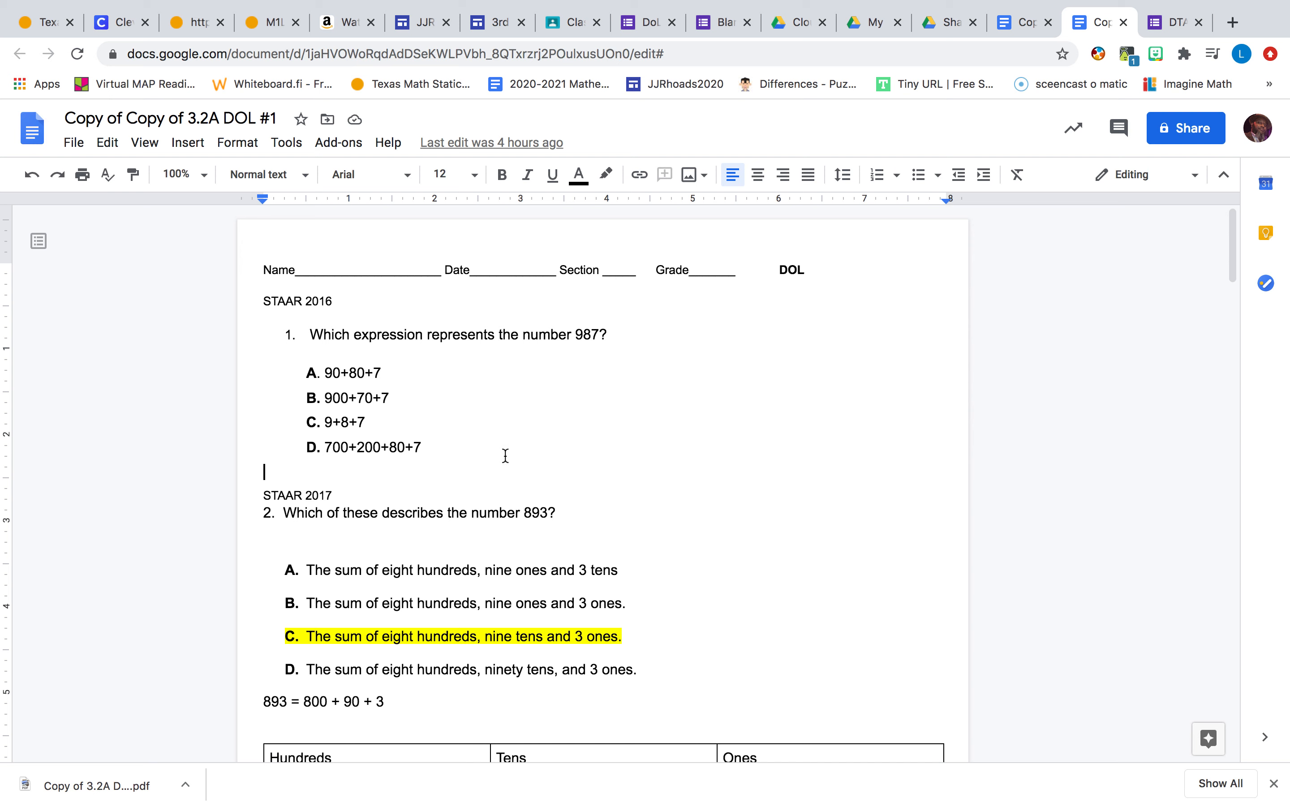
pyautogui.moveTo(452, 453); pyautogui.dragTo(286, 350)
pyautogui.click(283, 361)
pyautogui.click(293, 385)
pyautogui.moveTo(631, 349); pyautogui.dragTo(305, 336)
pyautogui.rightClick(368, 341)
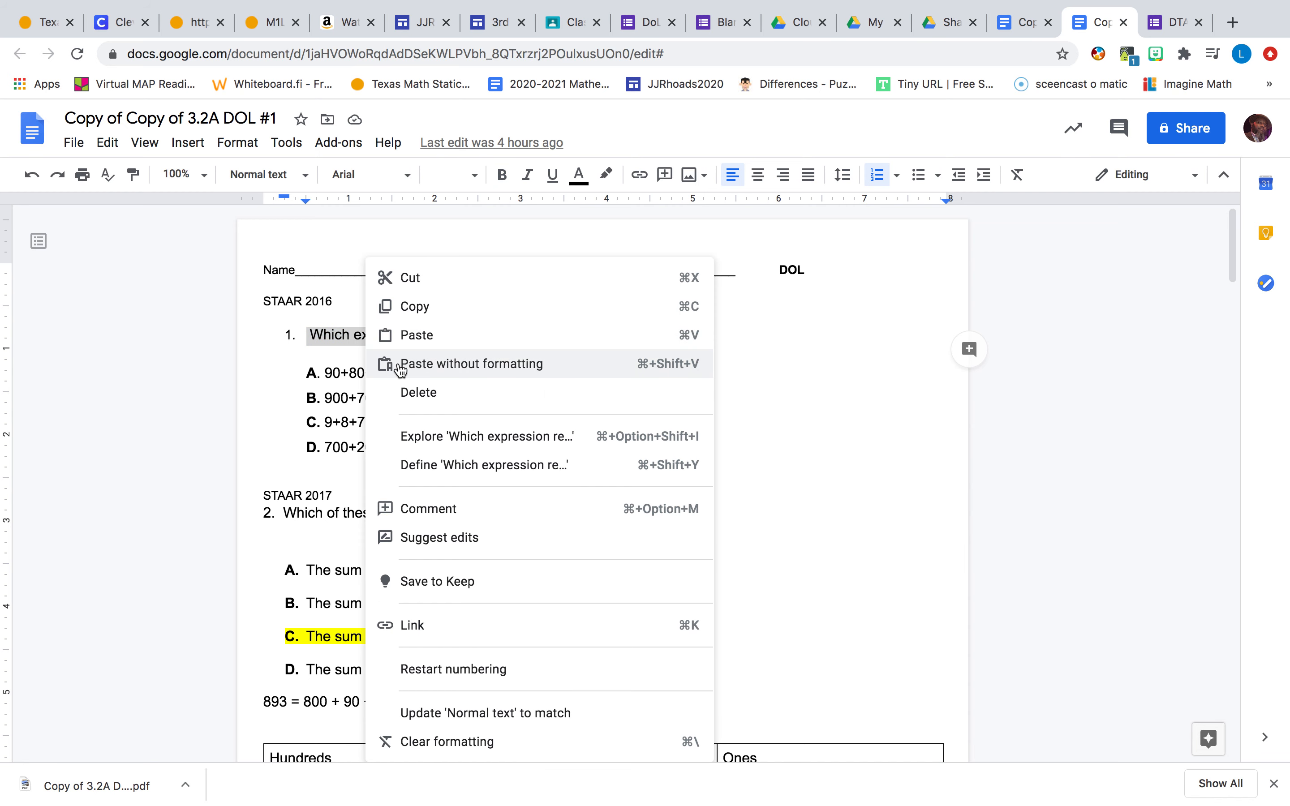
pyautogui.click(419, 313)
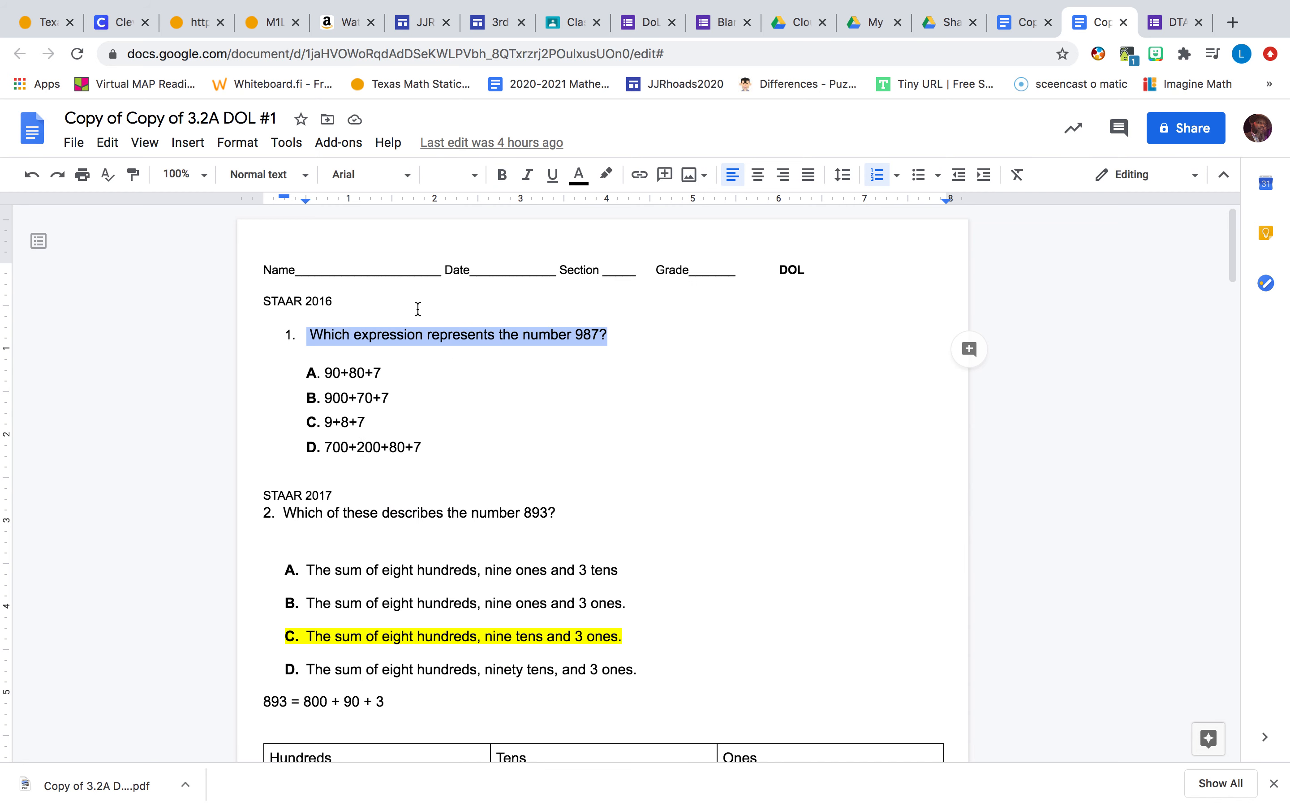
# - Paste the copied text as the new question's title in the DoL form, keeping the question type as Multiple choice
pyautogui.click(1153, 27)
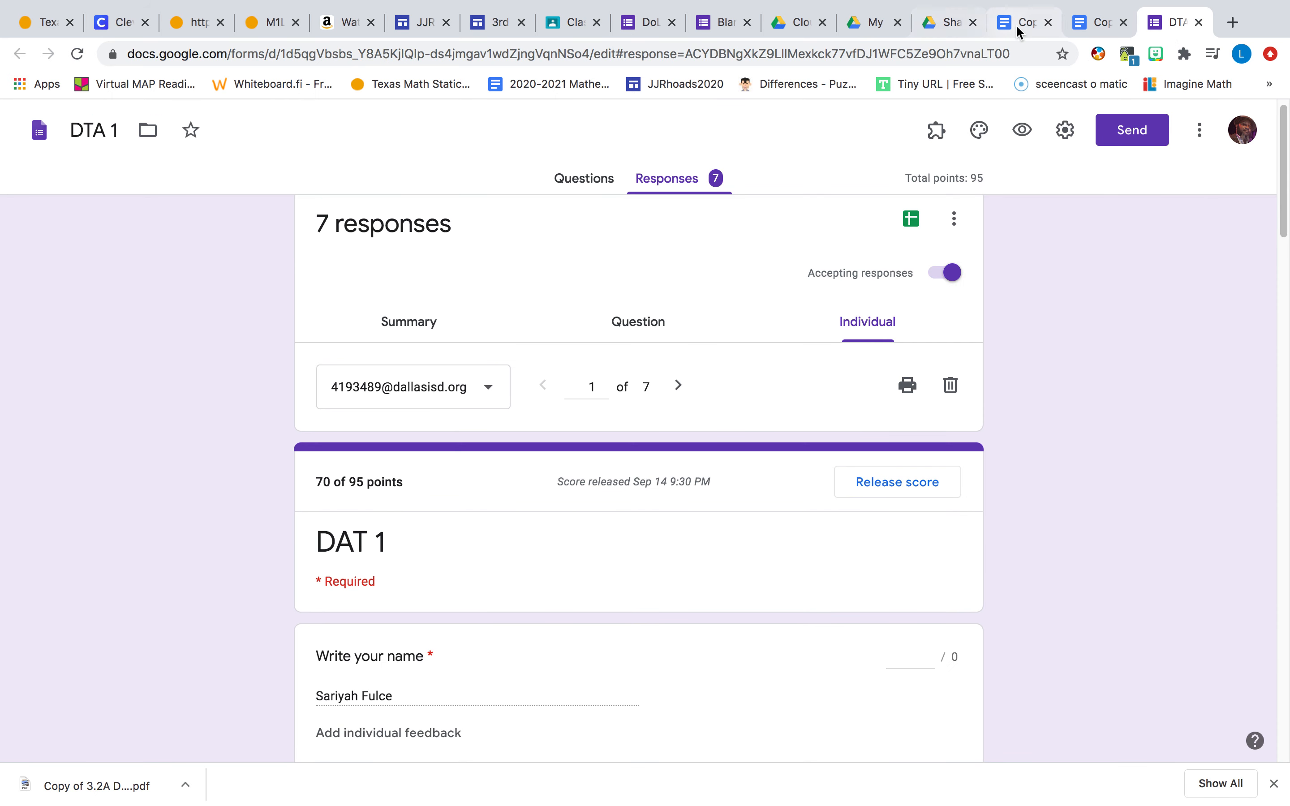
pyautogui.click(640, 24)
pyautogui.click(351, 400)
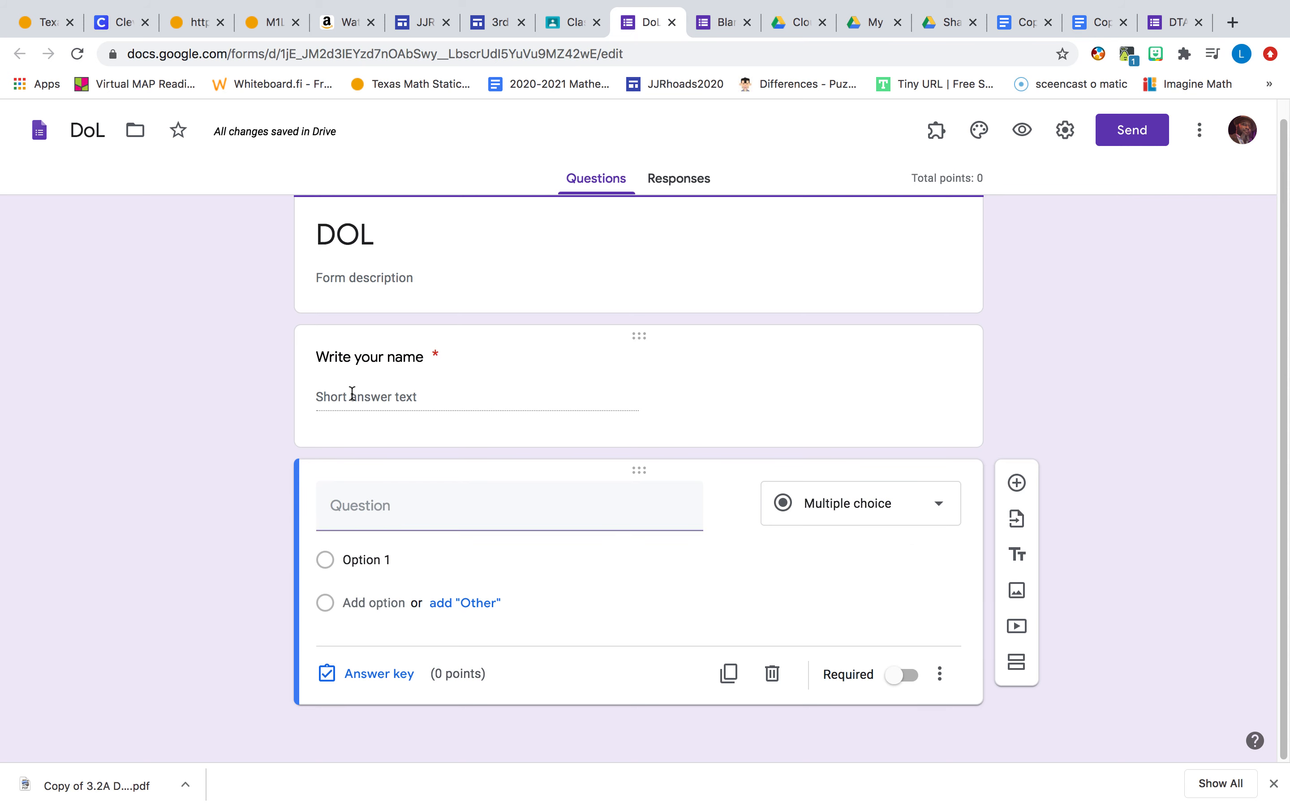
pyautogui.click(383, 609)
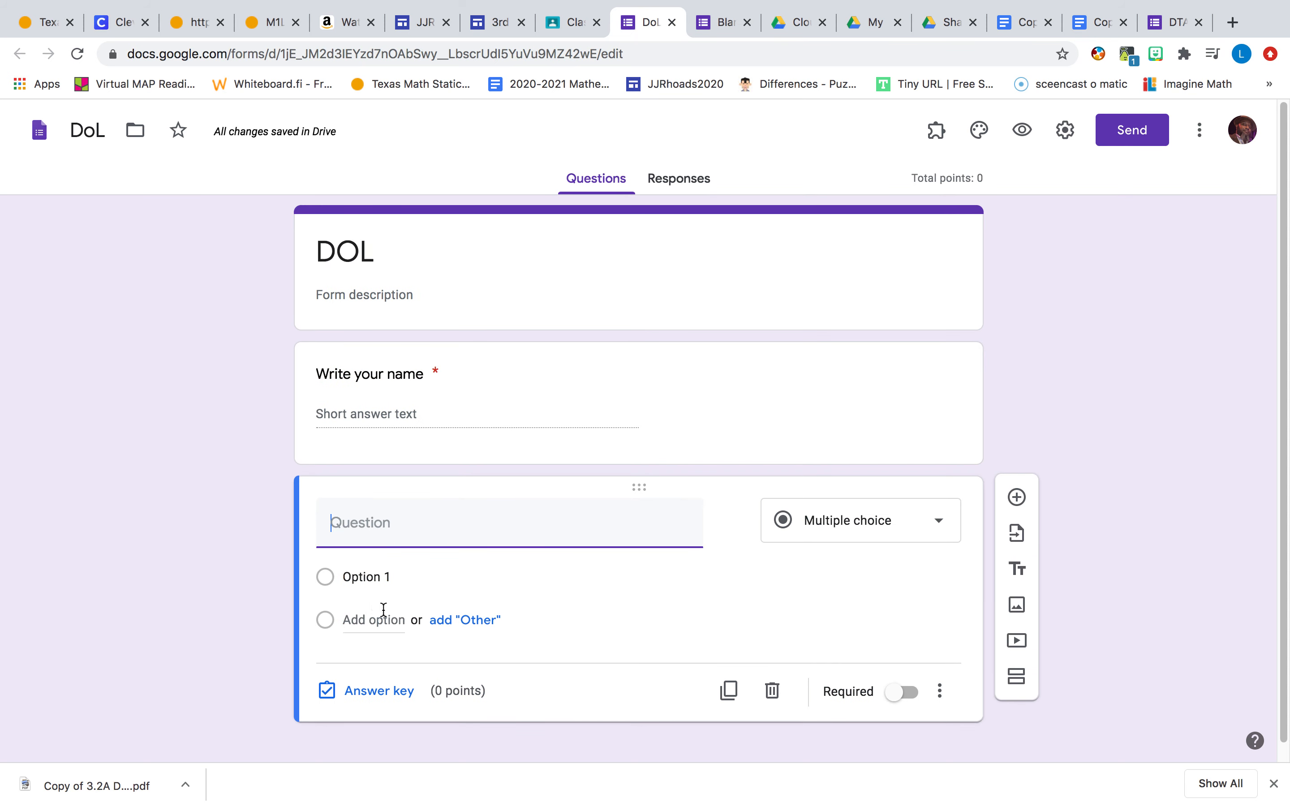
pyautogui.rightClick(378, 519)
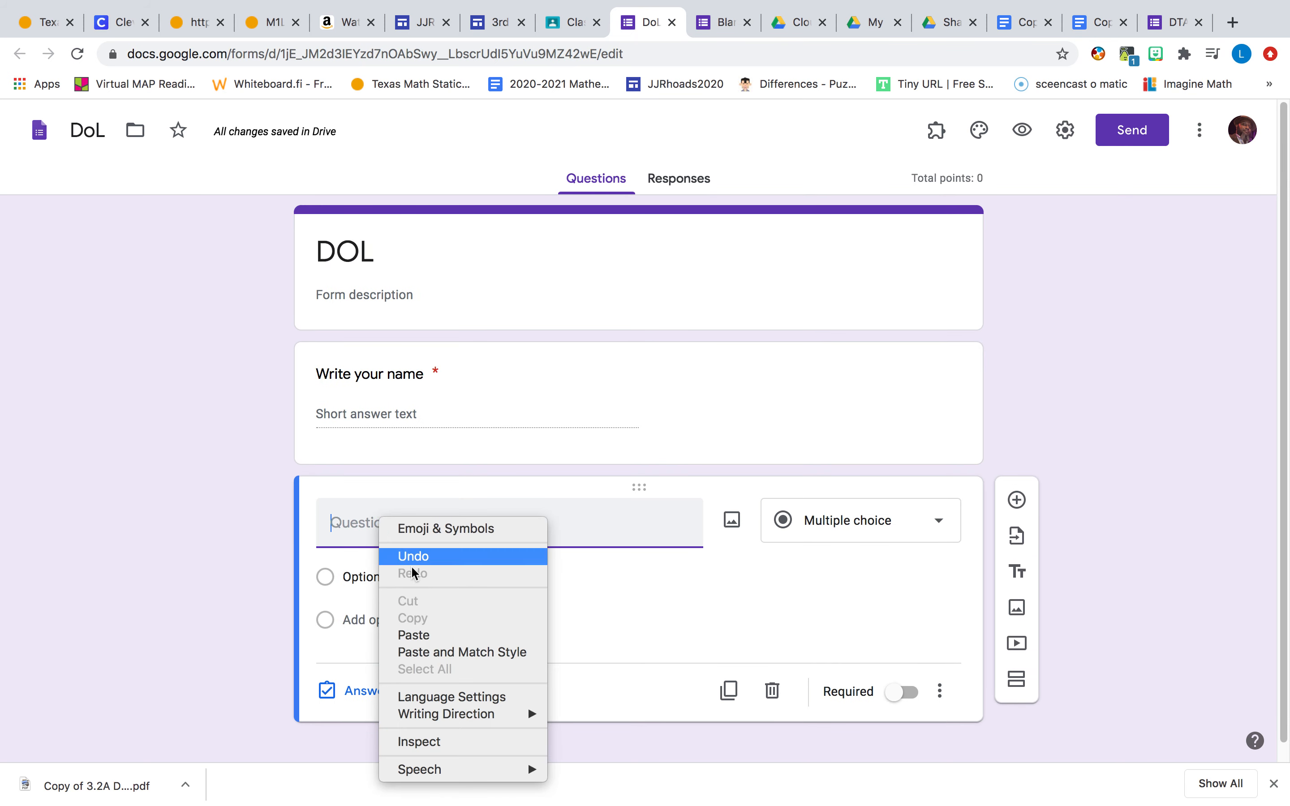
pyautogui.click(423, 636)
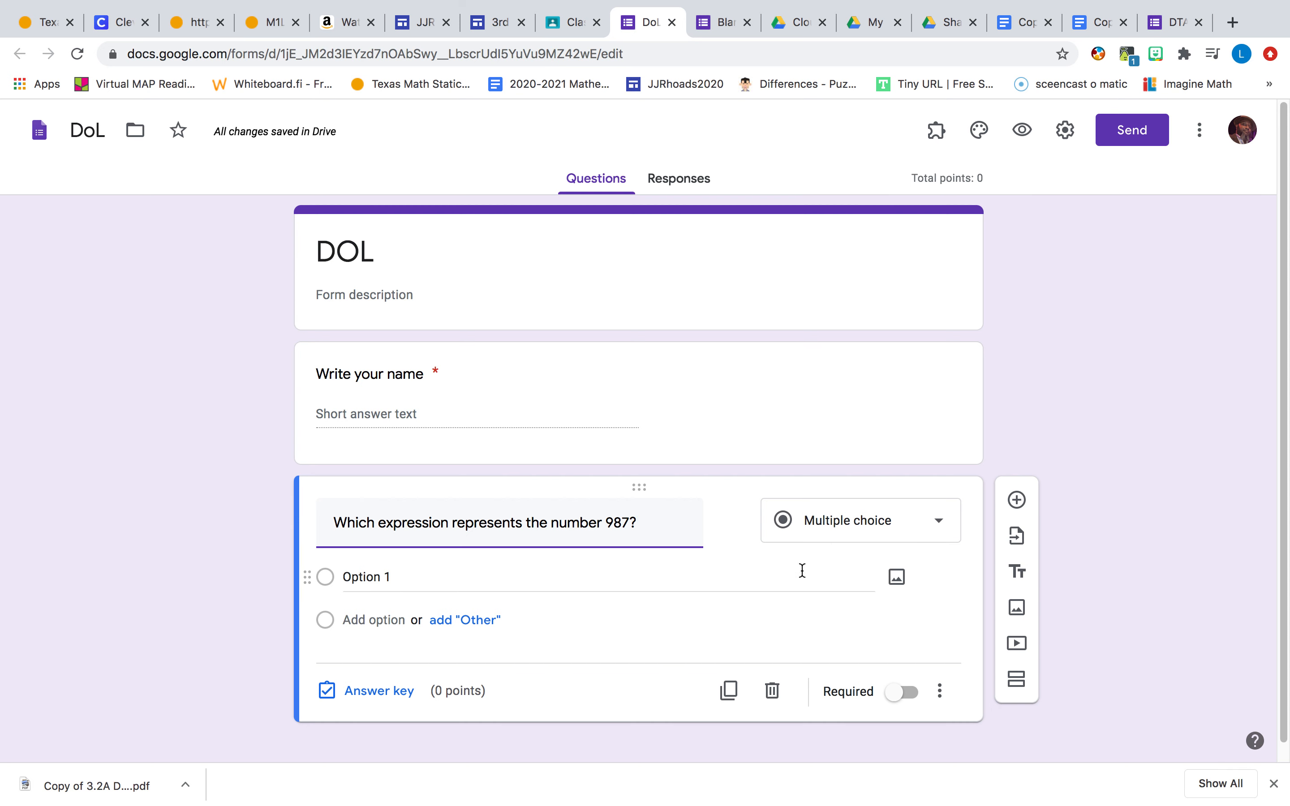
pyautogui.click(829, 530)
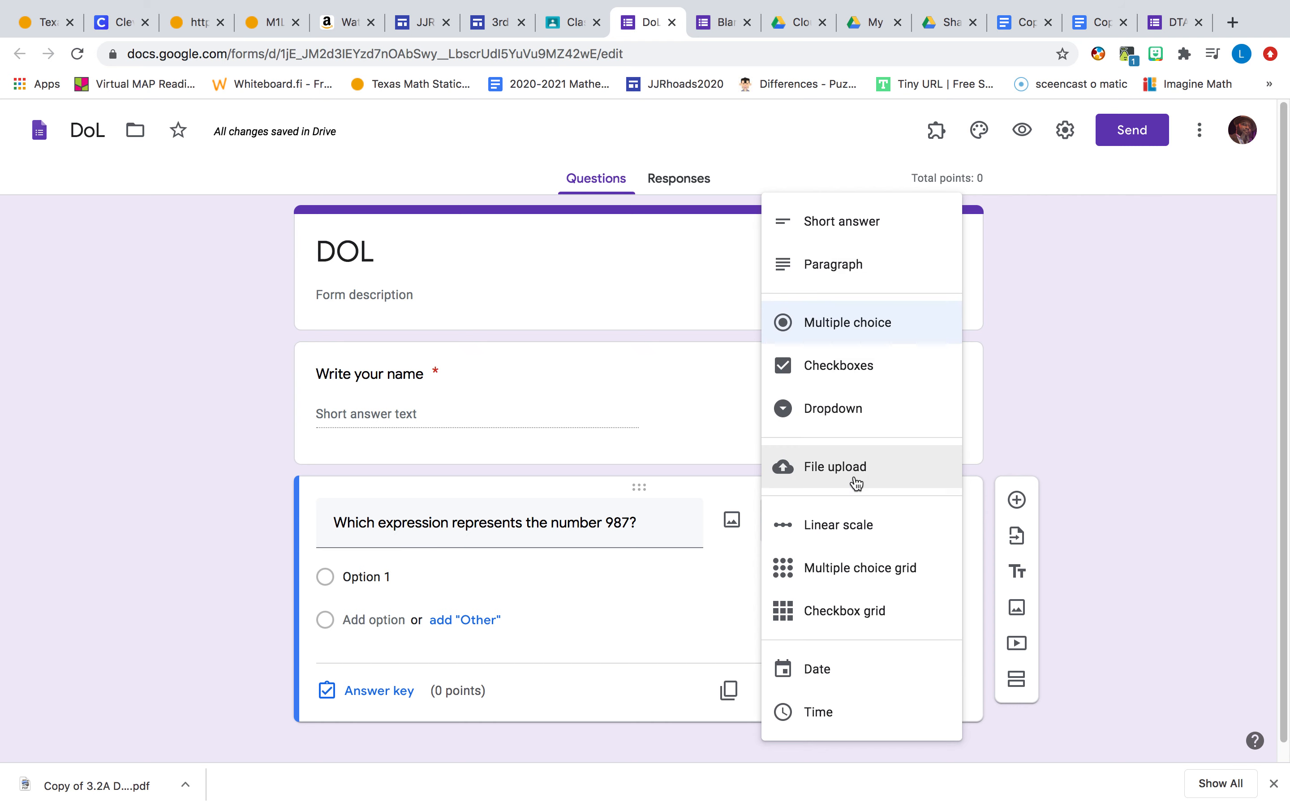
pyautogui.click(695, 605)
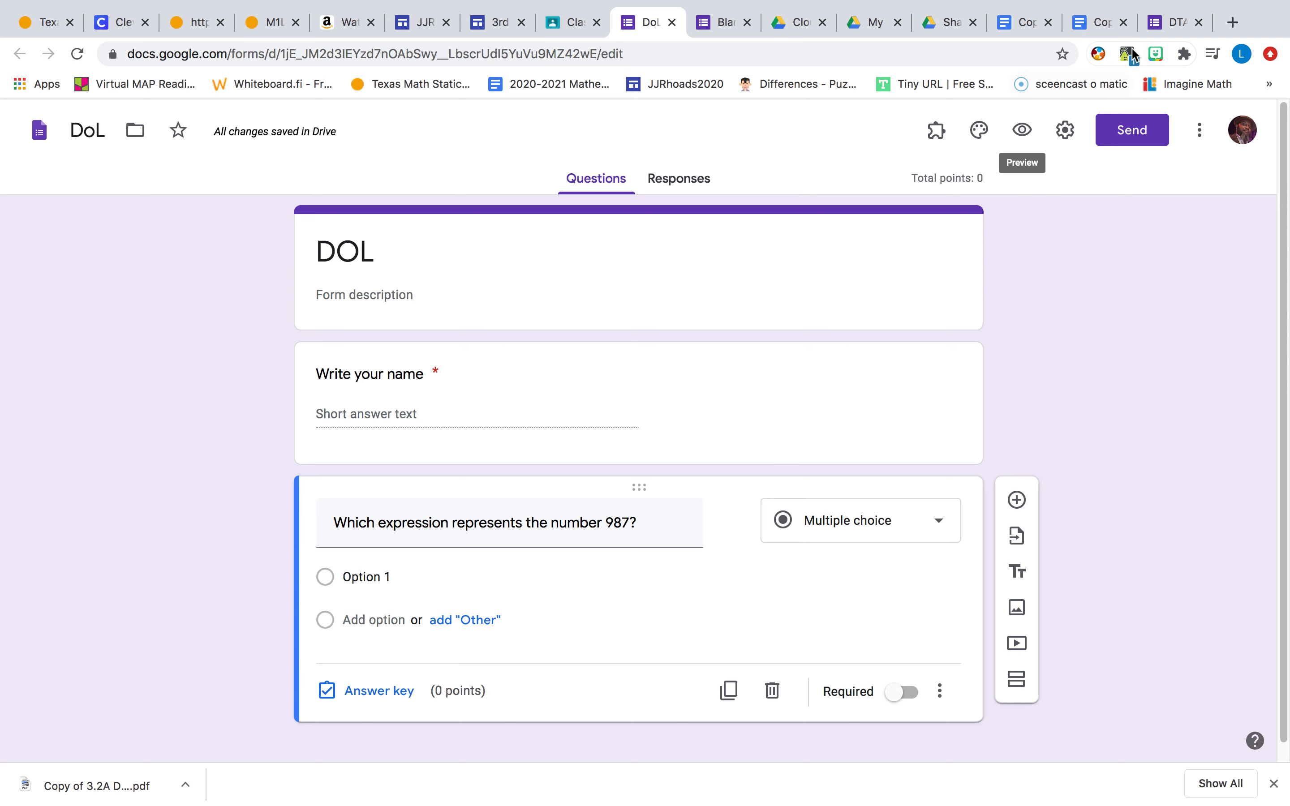
# - Copy answer choice "A. 90+80+7" from question 1 of the document into the form question's first option
pyautogui.click(1075, 23)
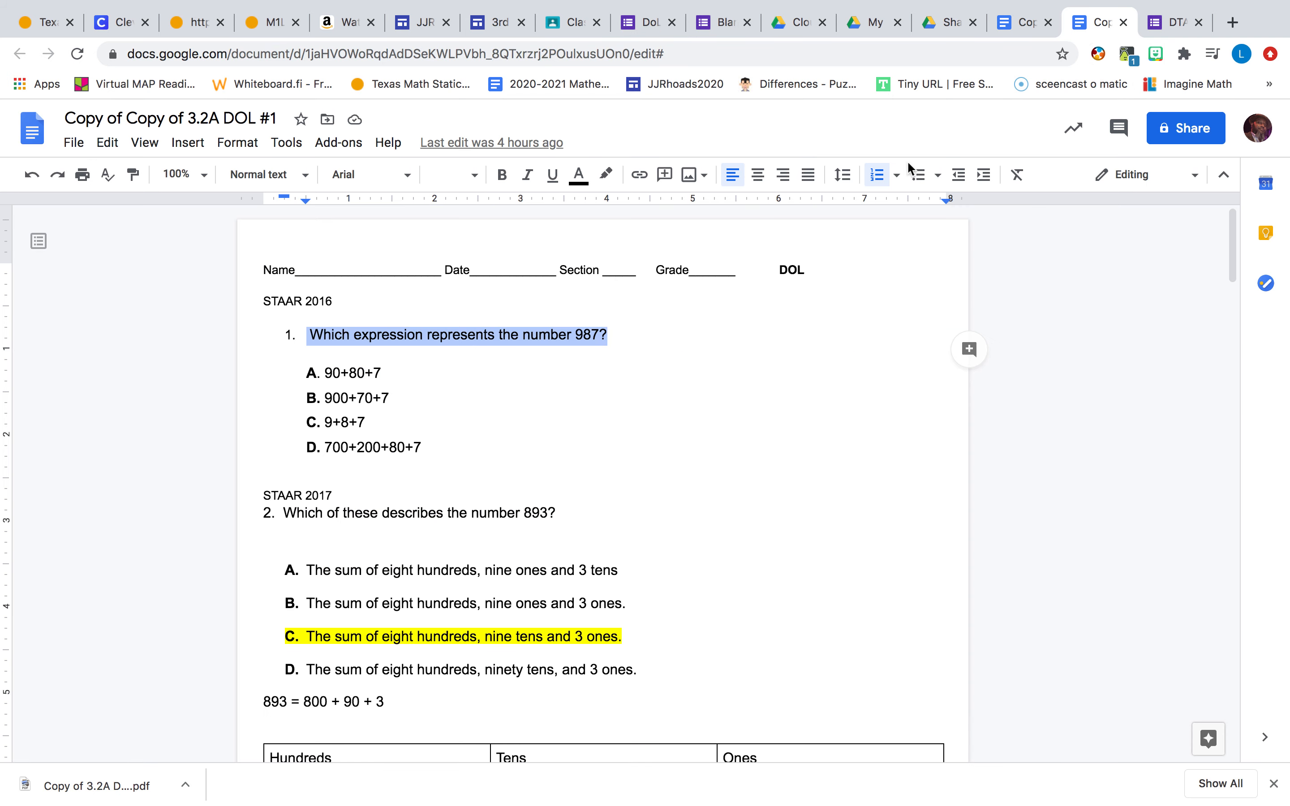
pyautogui.moveTo(300, 367)
pyautogui.mouseDown()
pyautogui.moveTo(400, 376)
pyautogui.moveTo(284, 376)
pyautogui.mouseUp()
pyautogui.click(401, 376)
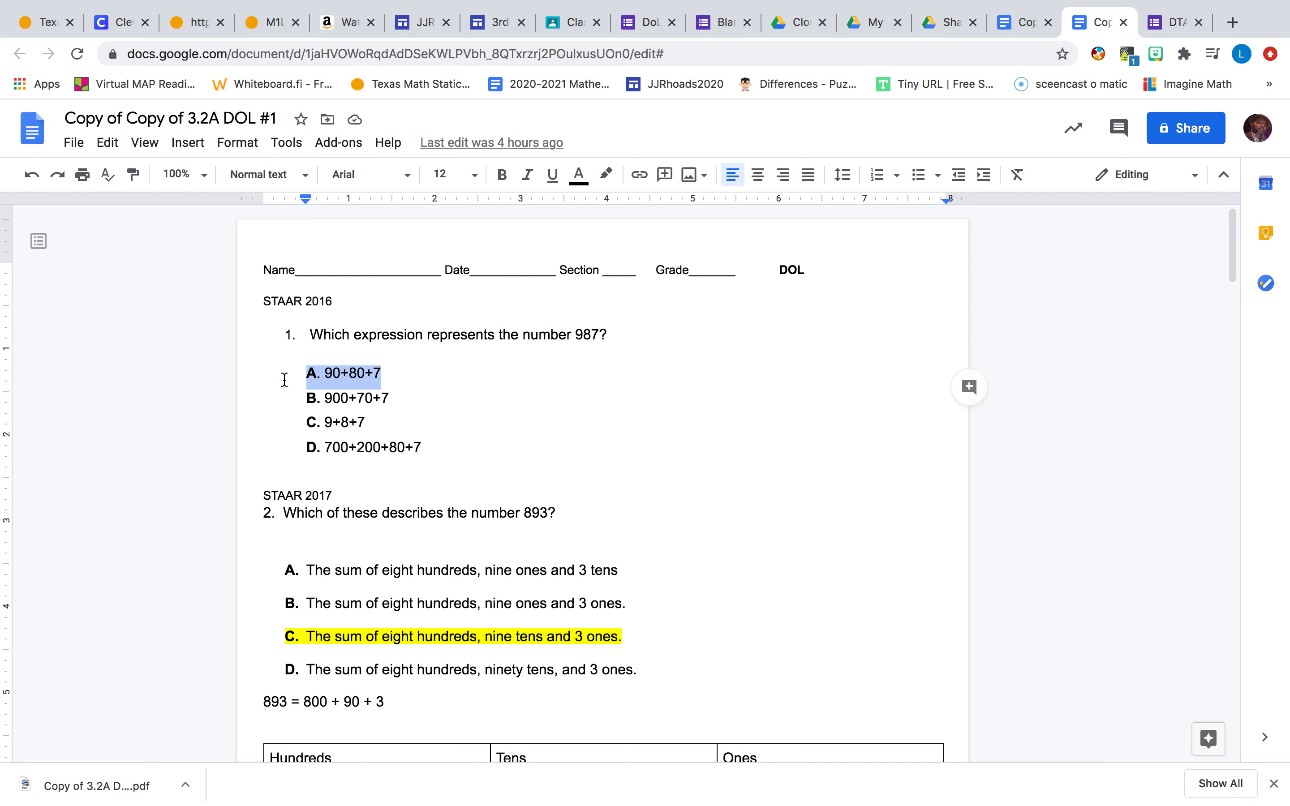
pyautogui.rightClick(357, 375)
pyautogui.click(413, 355)
pyautogui.click(645, 24)
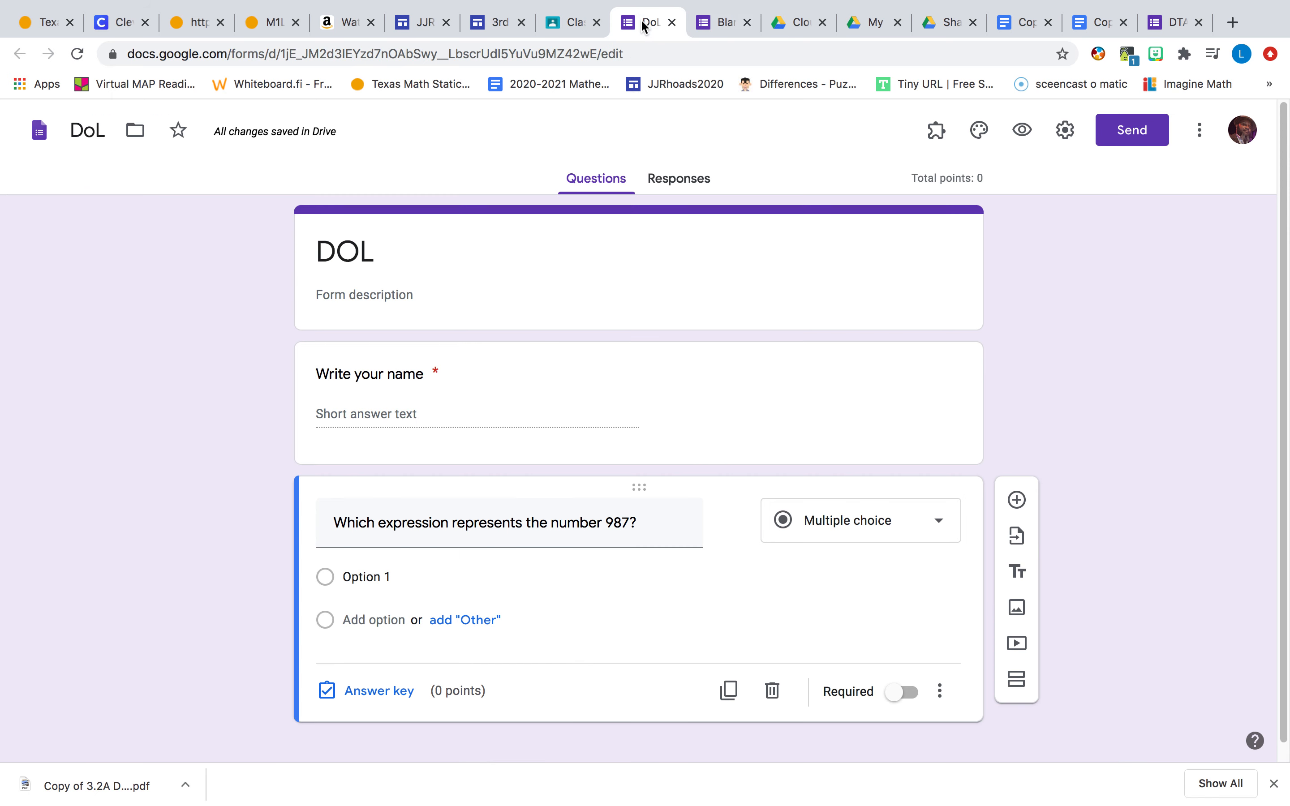
pyautogui.click(366, 576)
pyautogui.rightClick(366, 576)
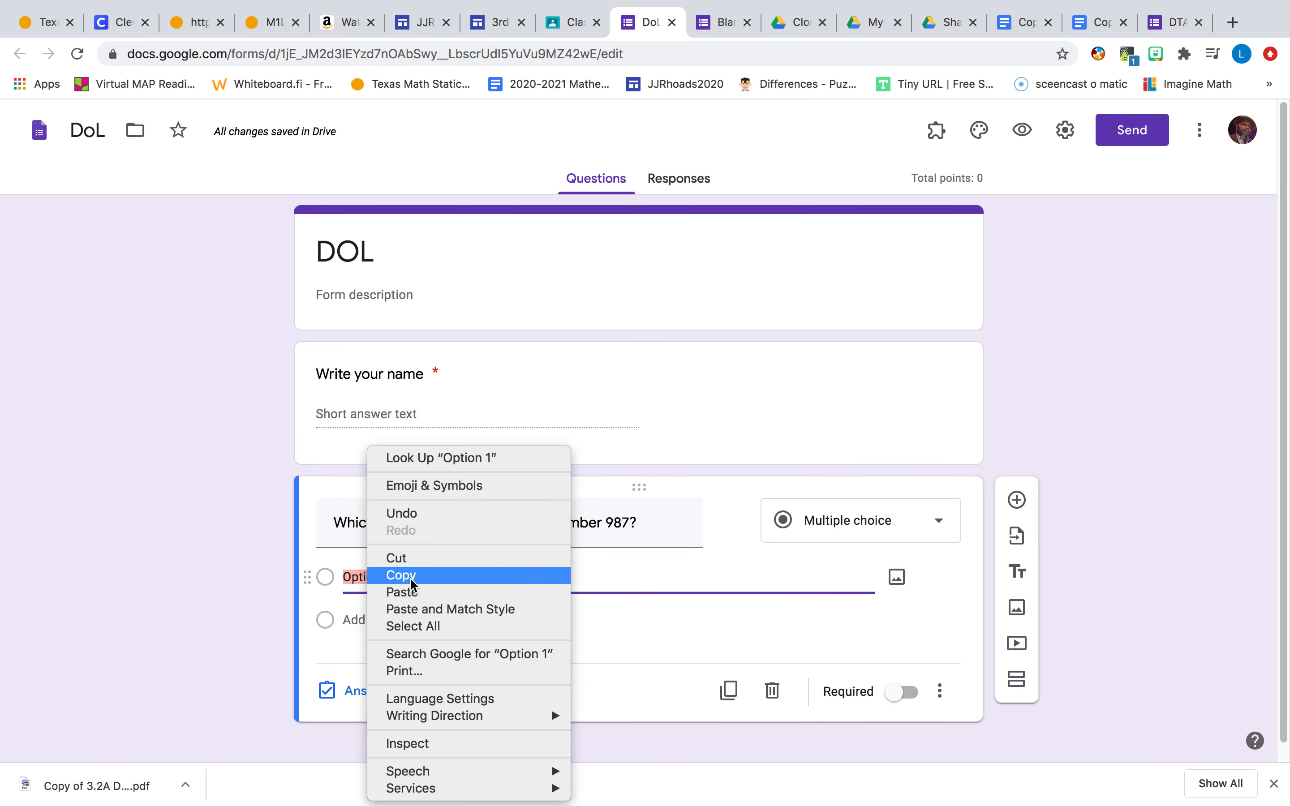
pyautogui.click(404, 593)
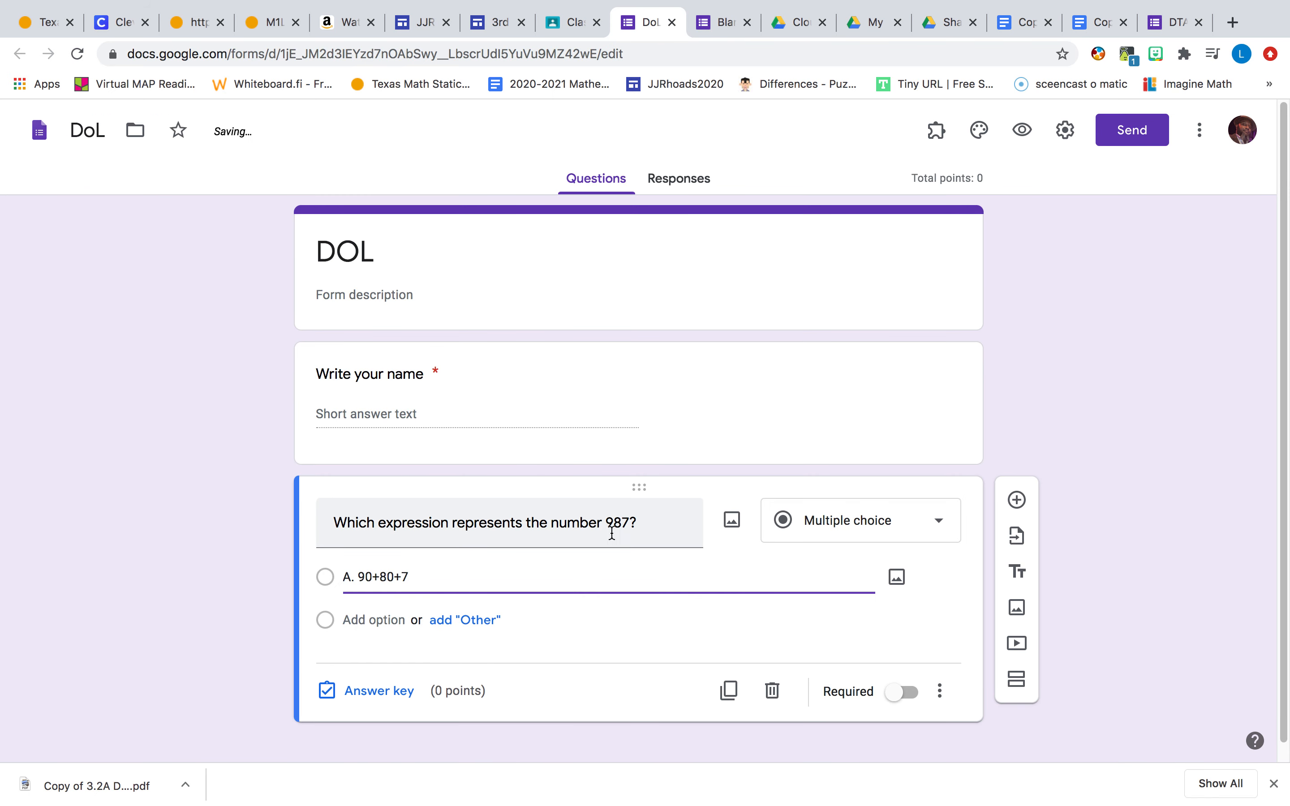
# - Add a second option to the form question and fill it with "B. 900+70+7" copied from the document
pyautogui.click(387, 618)
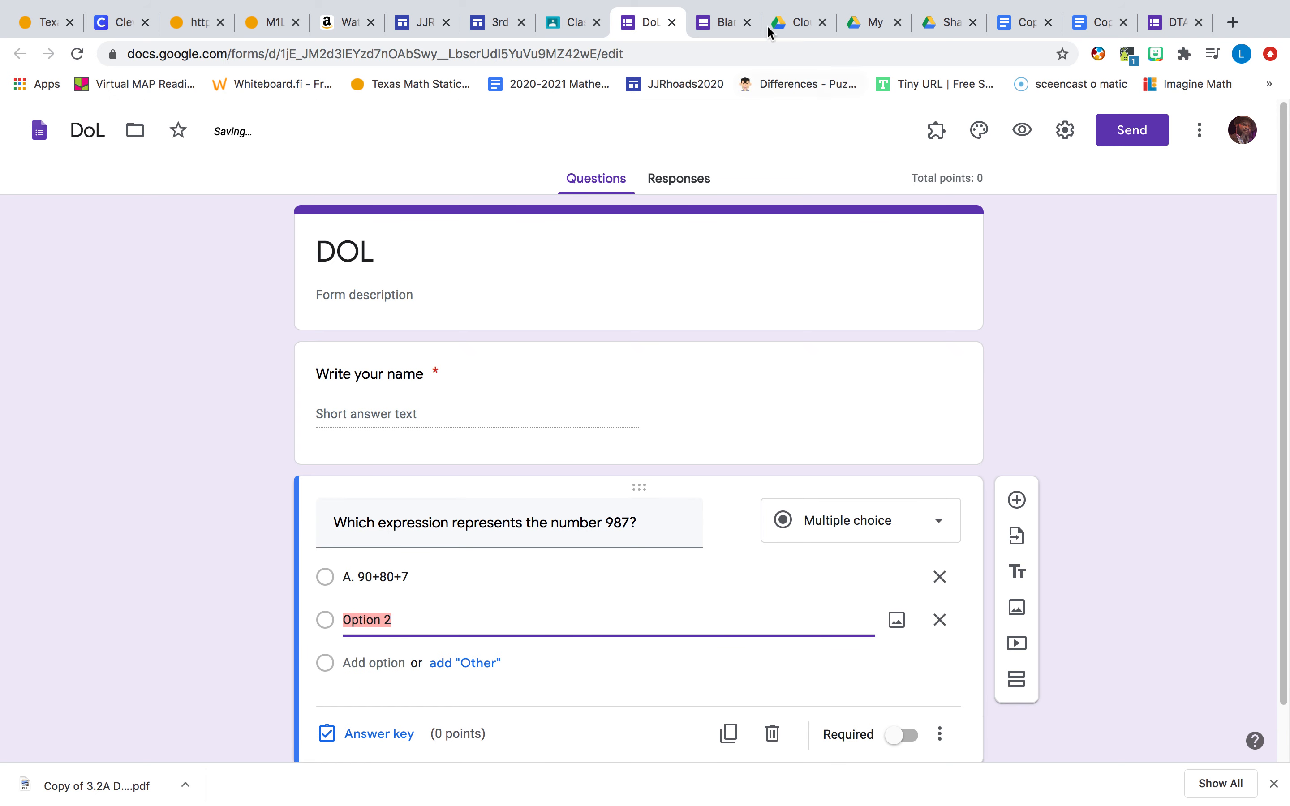
pyautogui.click(1097, 22)
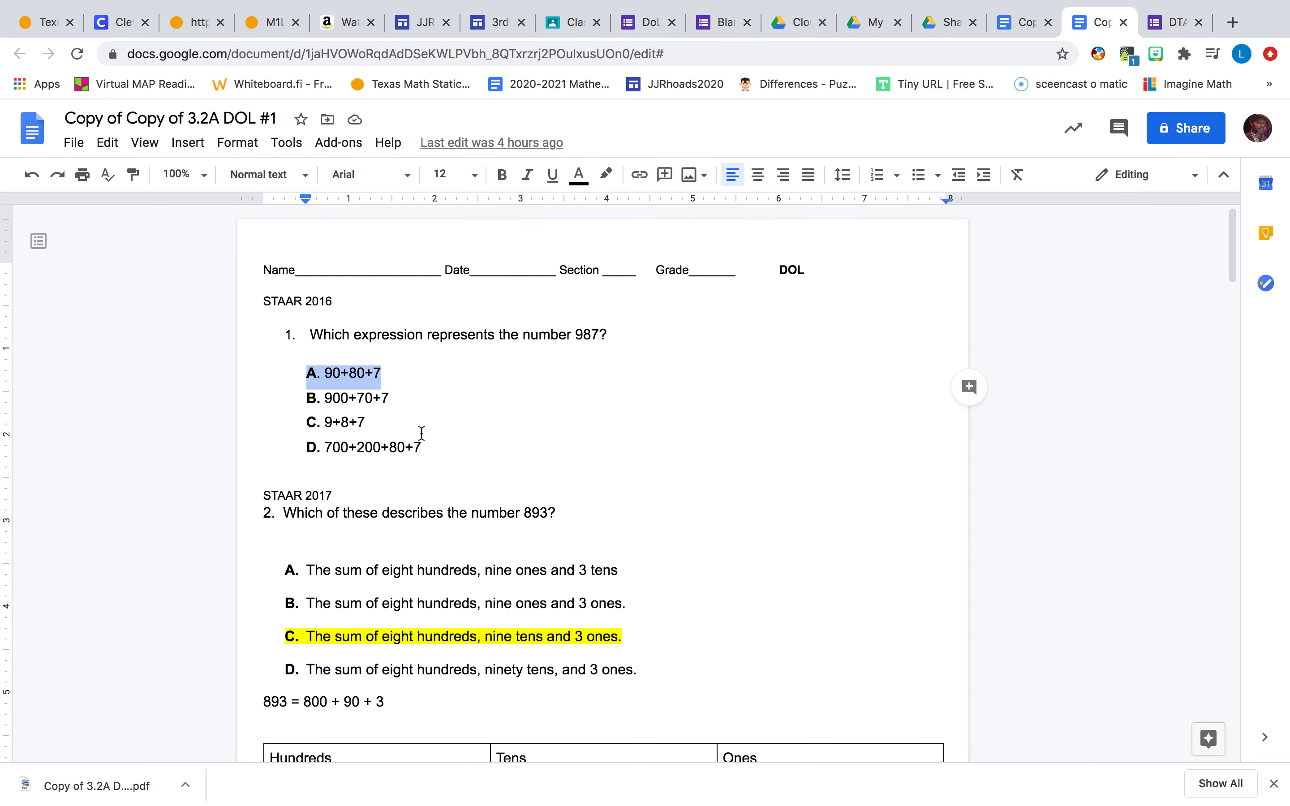
pyautogui.moveTo(393, 408); pyautogui.dragTo(308, 403)
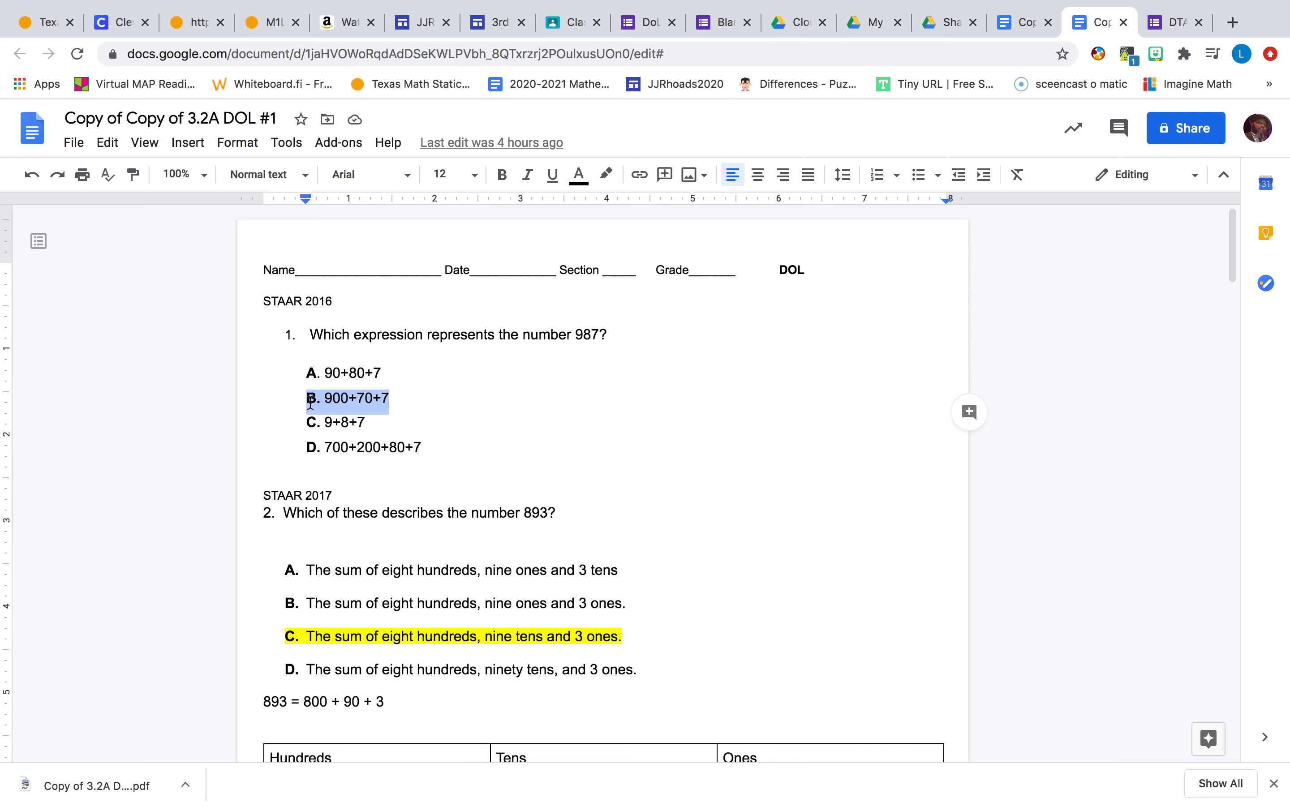
pyautogui.rightClick(327, 406)
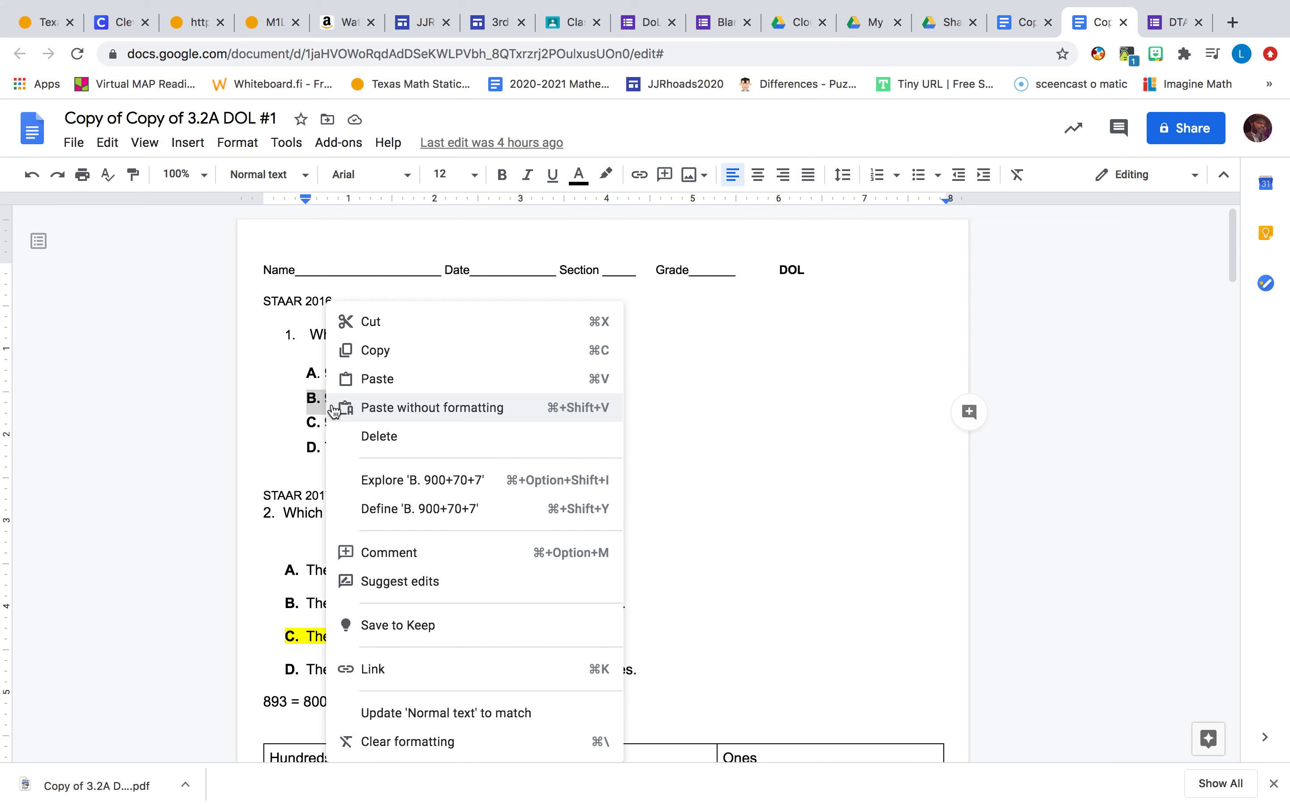
pyautogui.click(393, 350)
pyautogui.click(646, 22)
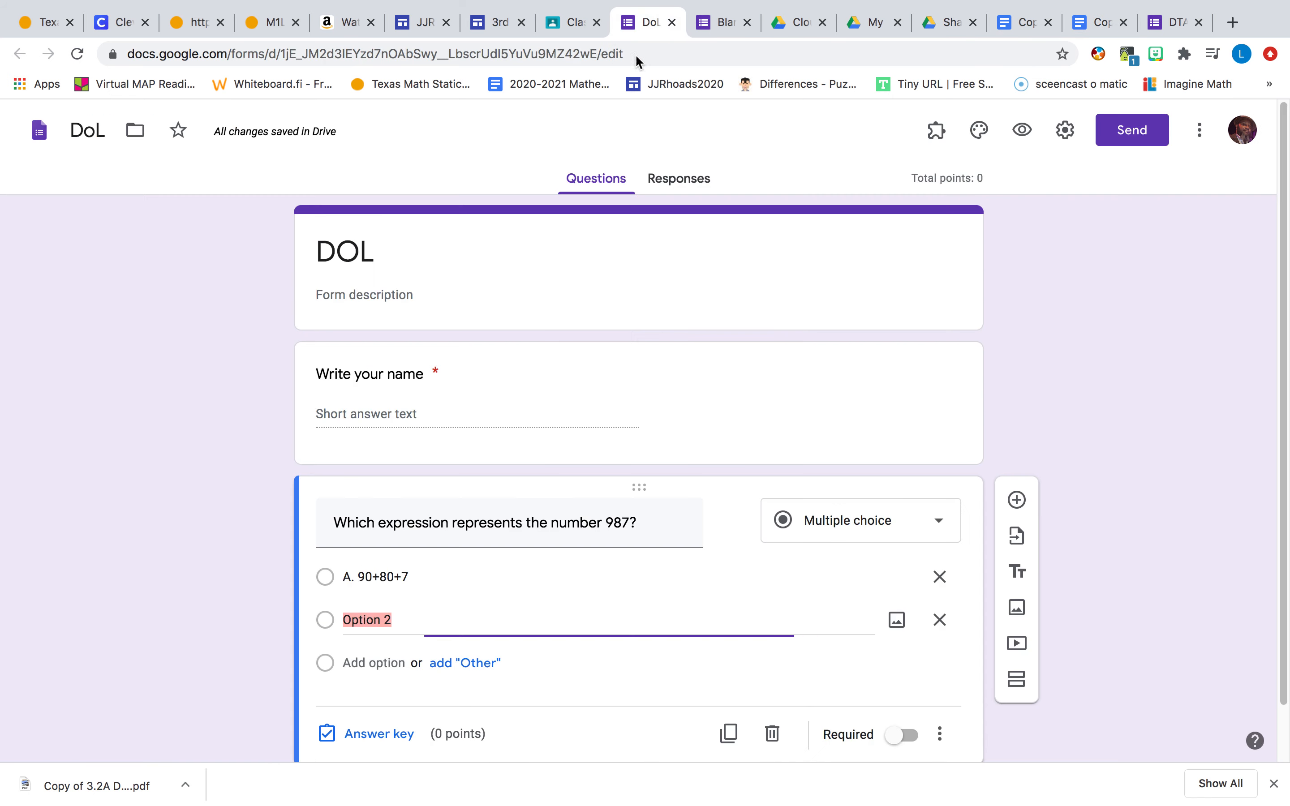
pyautogui.scroll(-1, 382, 633)
pyautogui.moveTo(416, 591); pyautogui.dragTo(347, 596)
pyautogui.rightClick(352, 596)
pyautogui.click(389, 592)
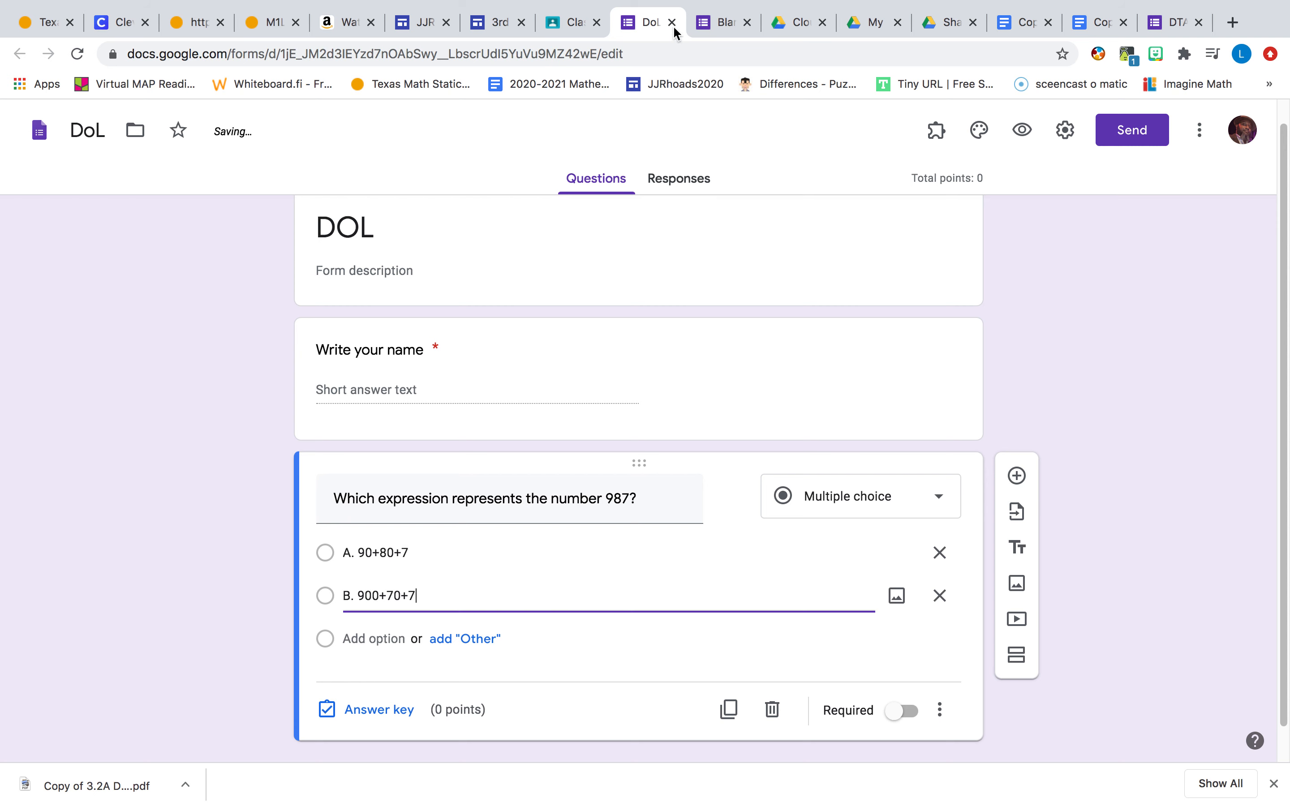
# - Copy "C. 9+8+7" from the document and paste it into the form question as a third option
pyautogui.click(713, 26)
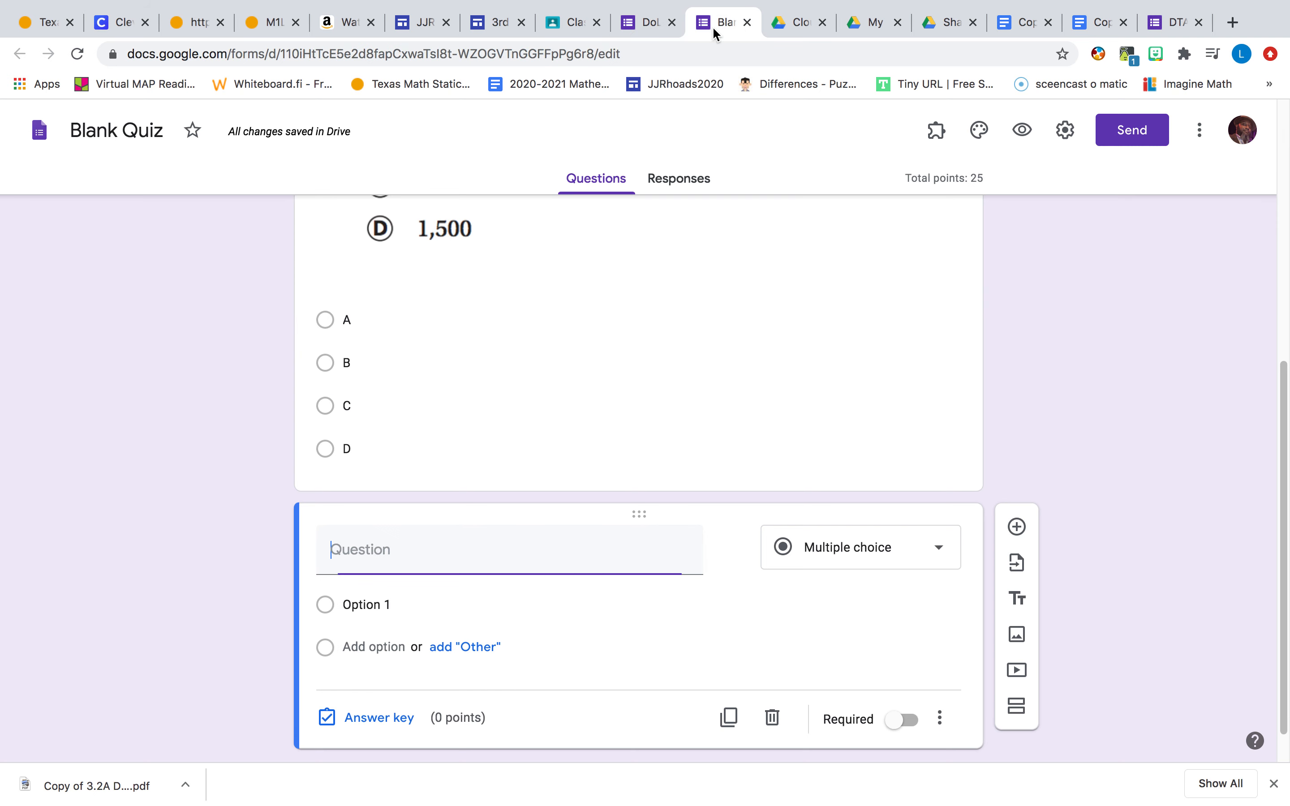
pyautogui.click(642, 24)
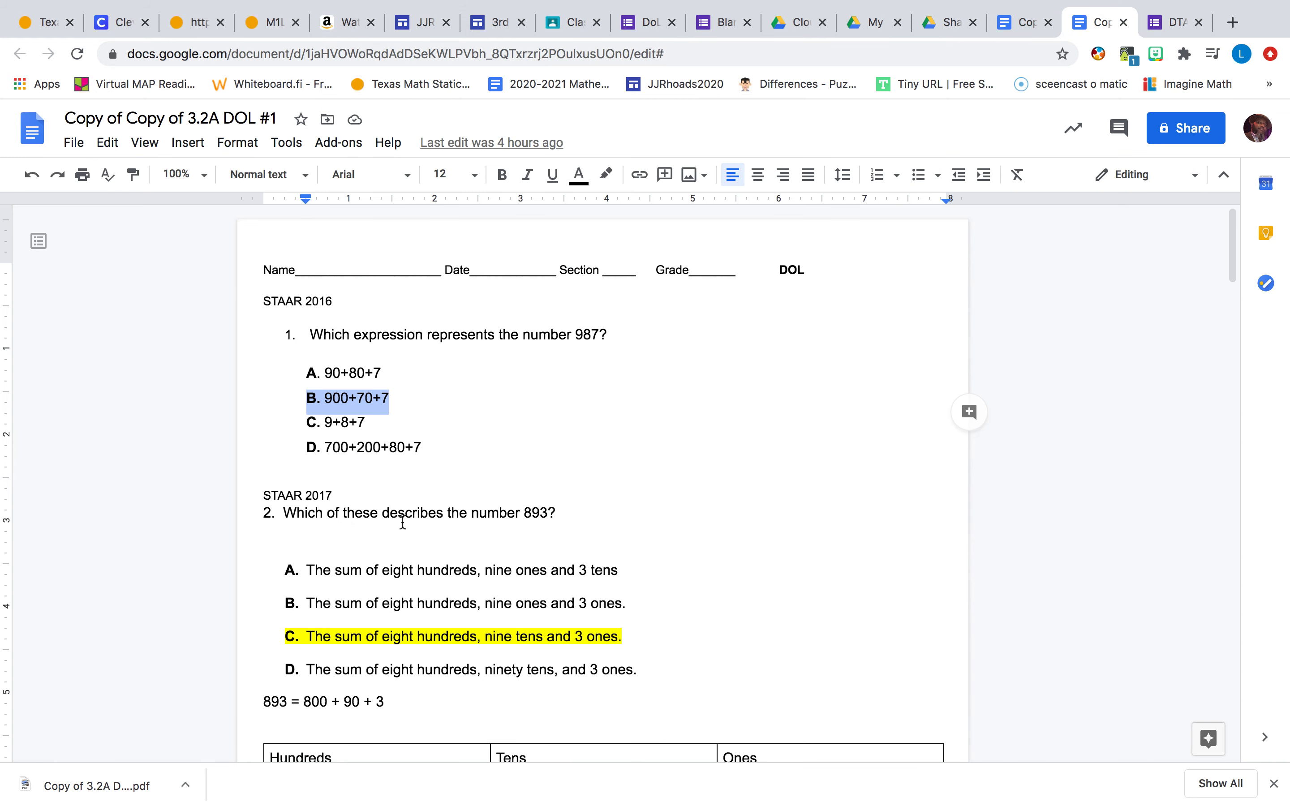
pyautogui.scroll(-3, 395, 510)
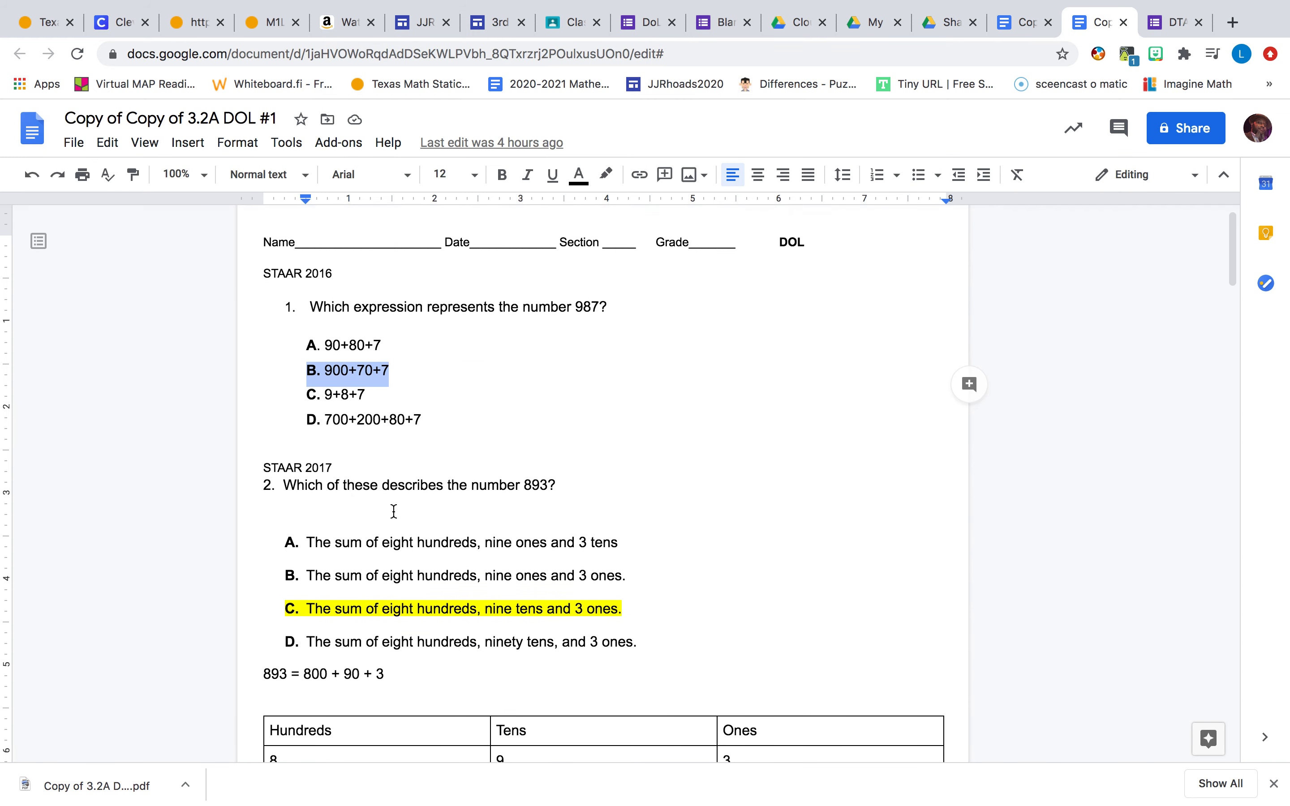
pyautogui.moveTo(403, 348); pyautogui.dragTo(296, 347)
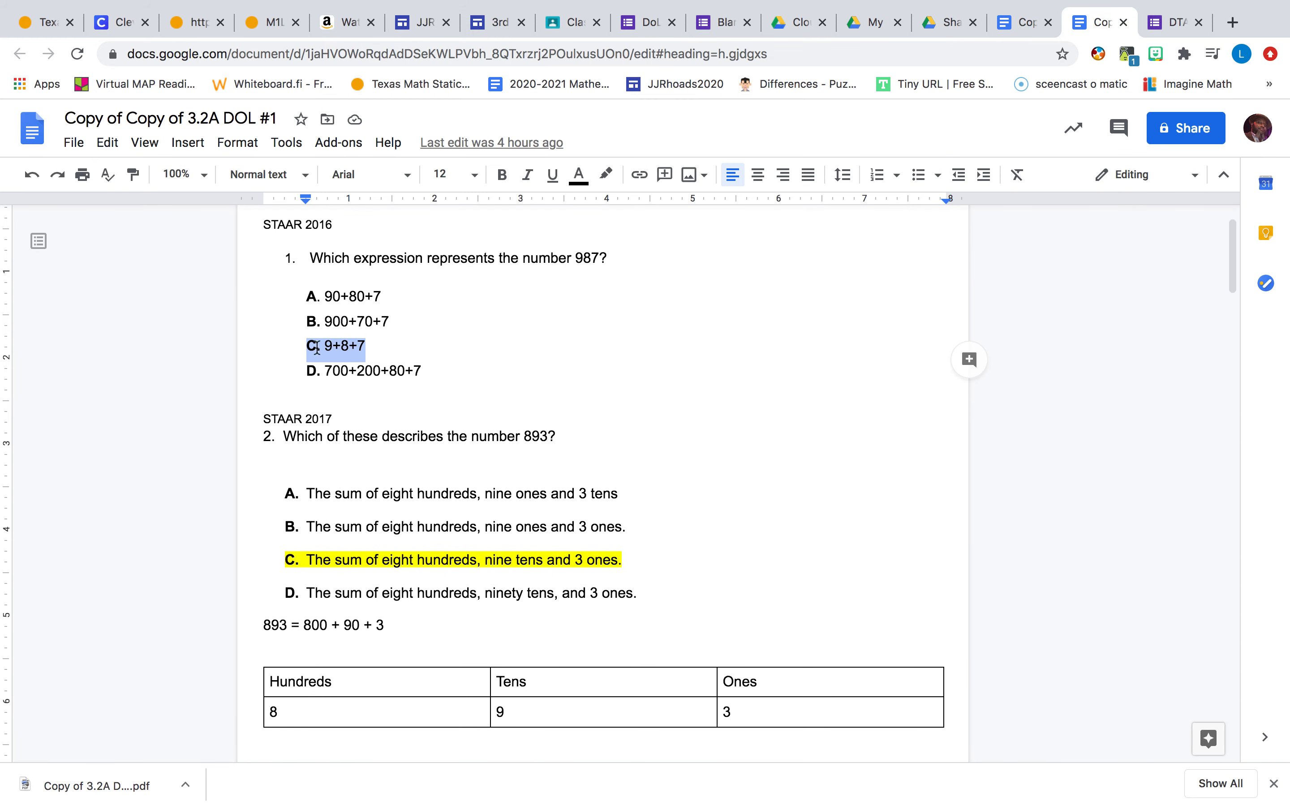
pyautogui.rightClick(333, 354)
pyautogui.click(379, 350)
pyautogui.click(650, 23)
pyautogui.click(399, 635)
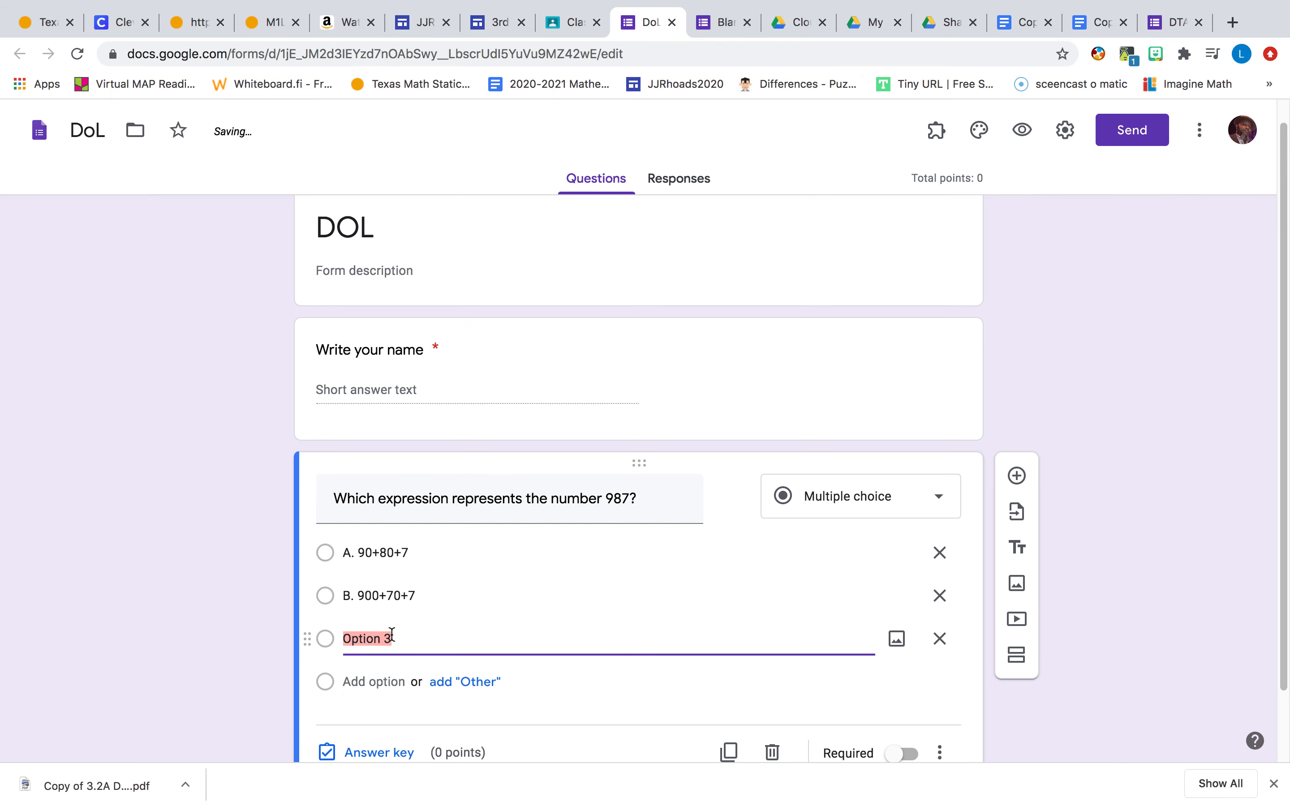
pyautogui.rightClick(393, 638)
pyautogui.click(440, 591)
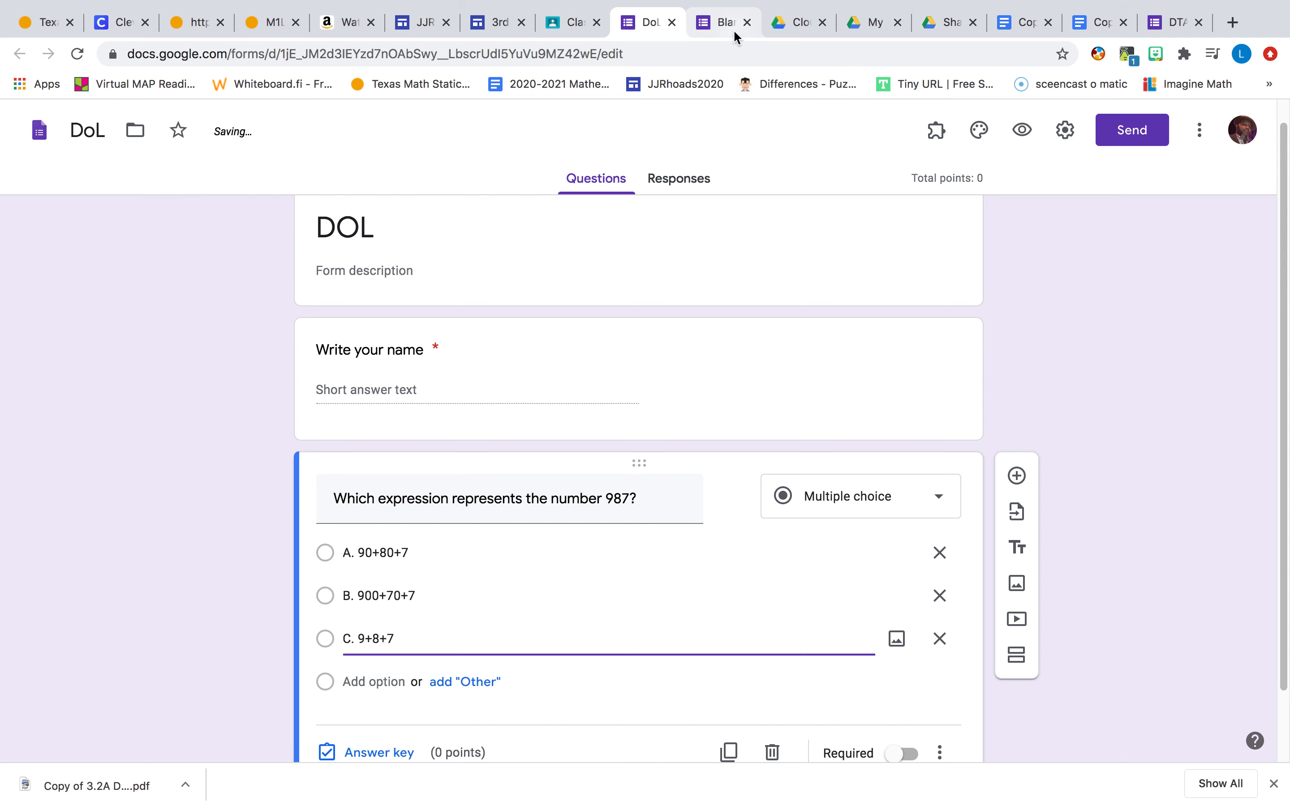
# - Copy "D. 700+200+80+7" from the document and paste it as the form question's fourth option
pyautogui.click(1082, 23)
pyautogui.scroll(-5, 397, 334)
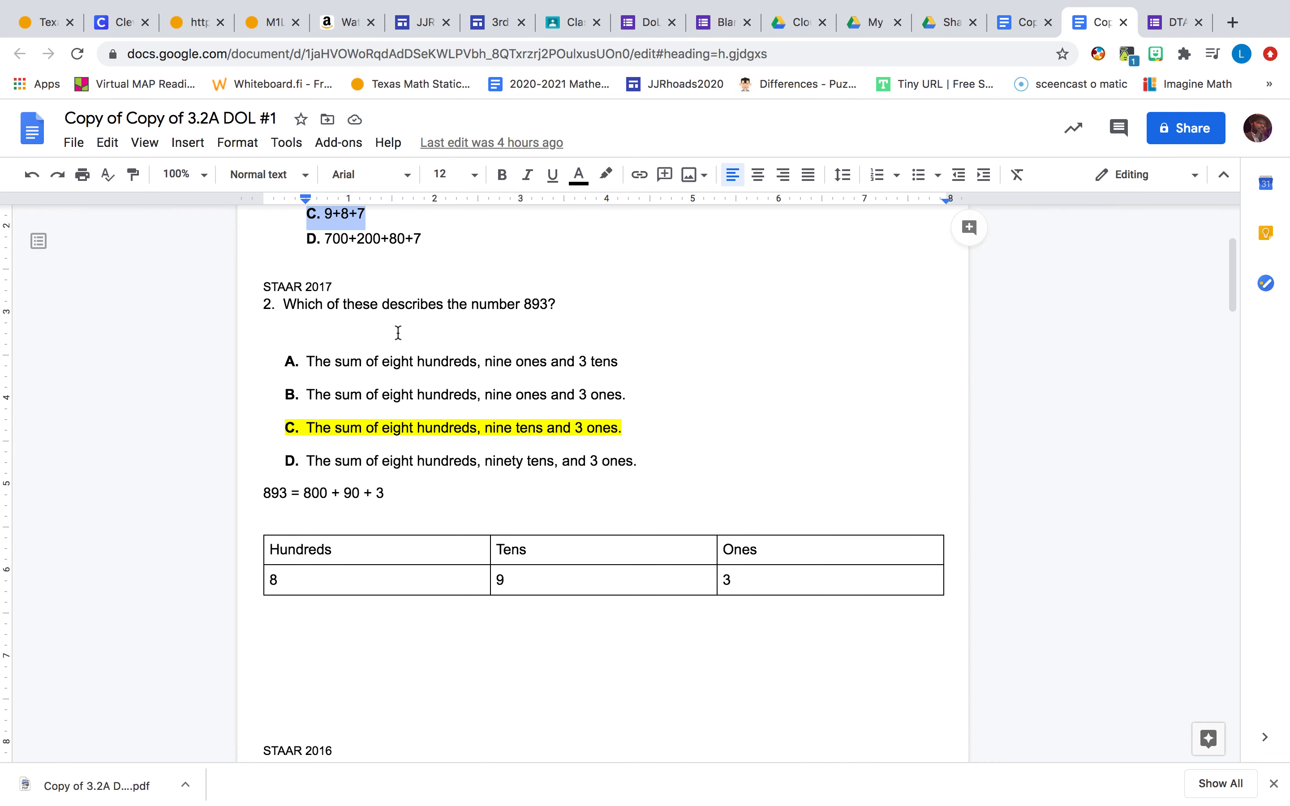
pyautogui.moveTo(436, 244); pyautogui.dragTo(299, 242)
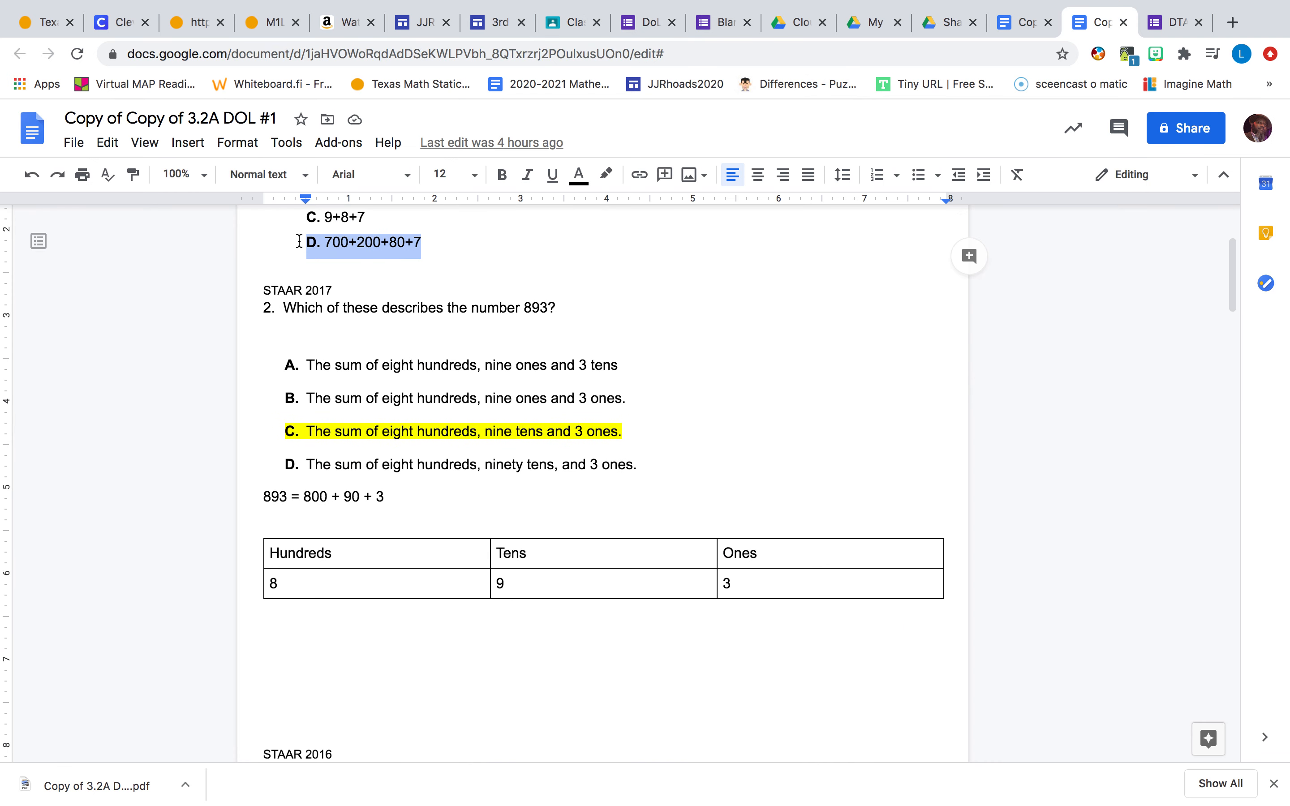
pyautogui.rightClick(352, 250)
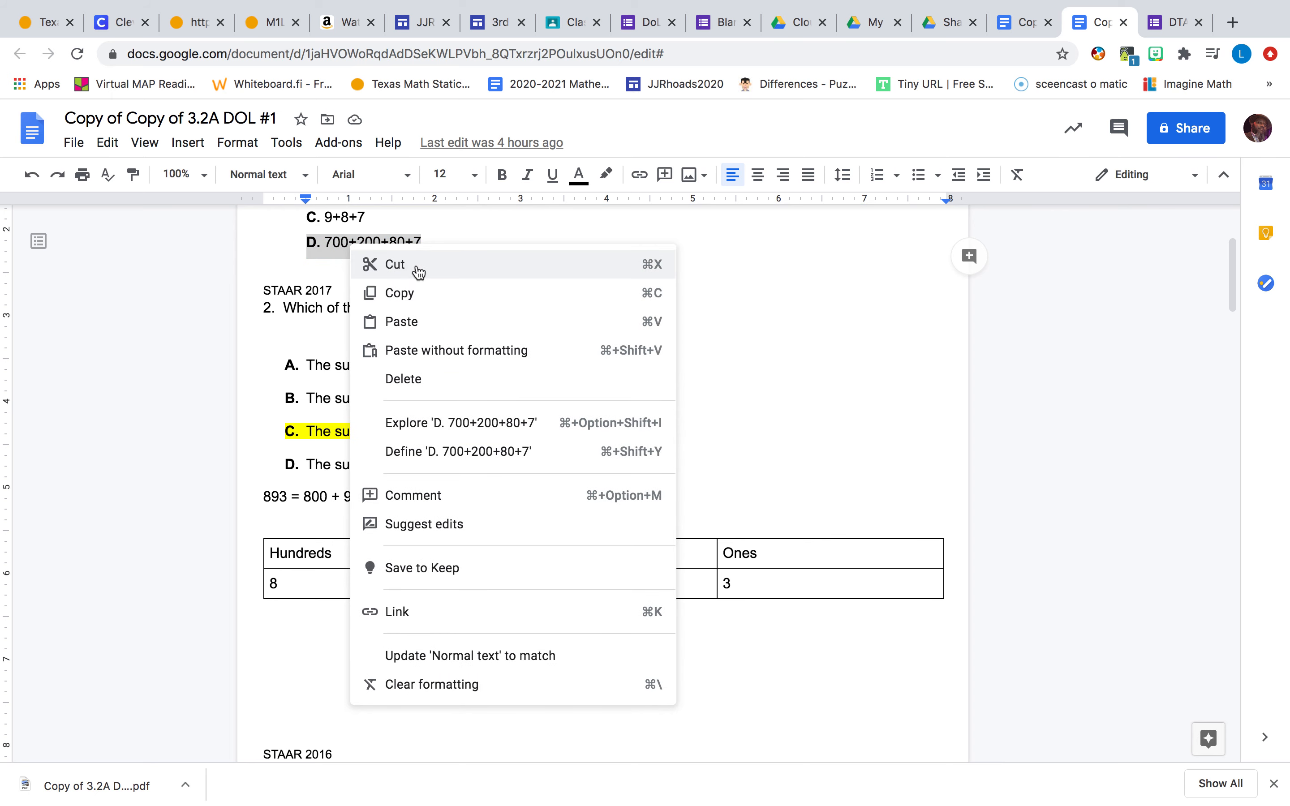
pyautogui.click(409, 297)
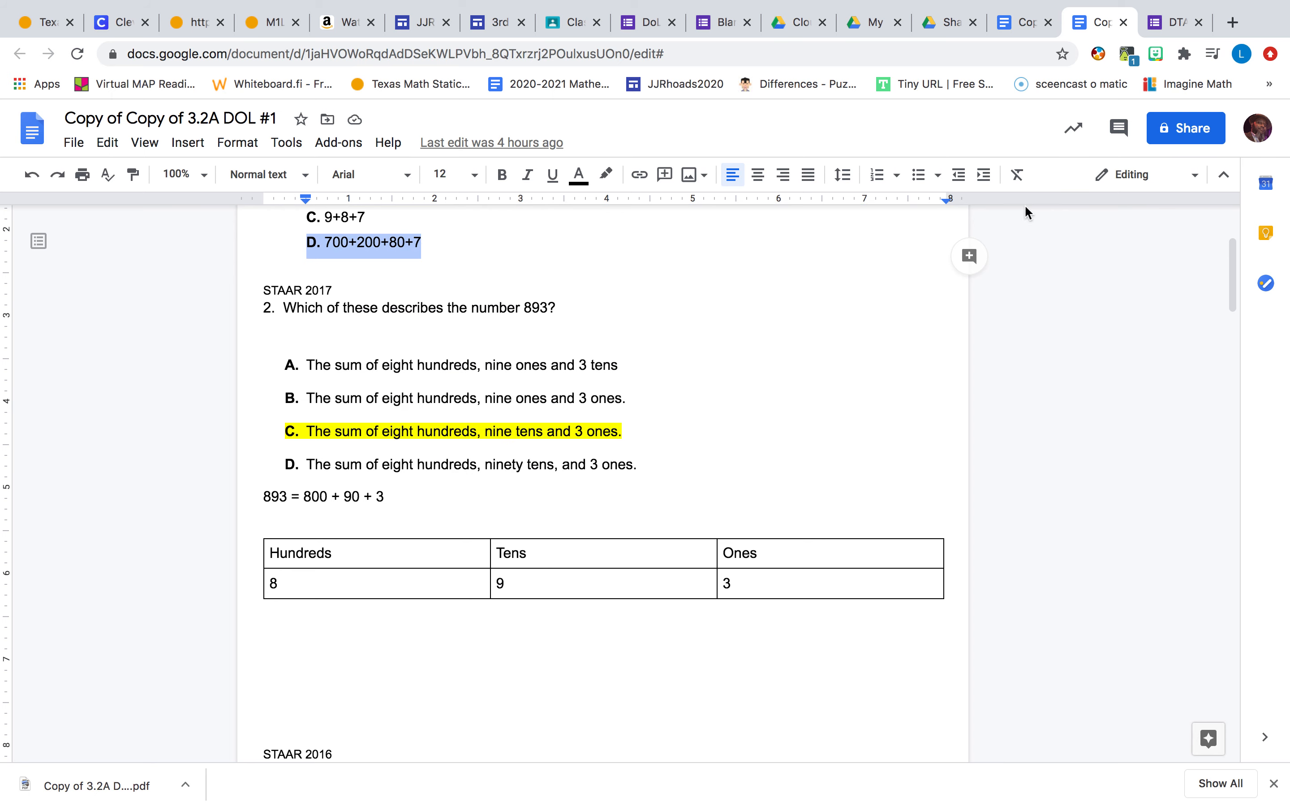
pyautogui.click(641, 22)
pyautogui.click(392, 680)
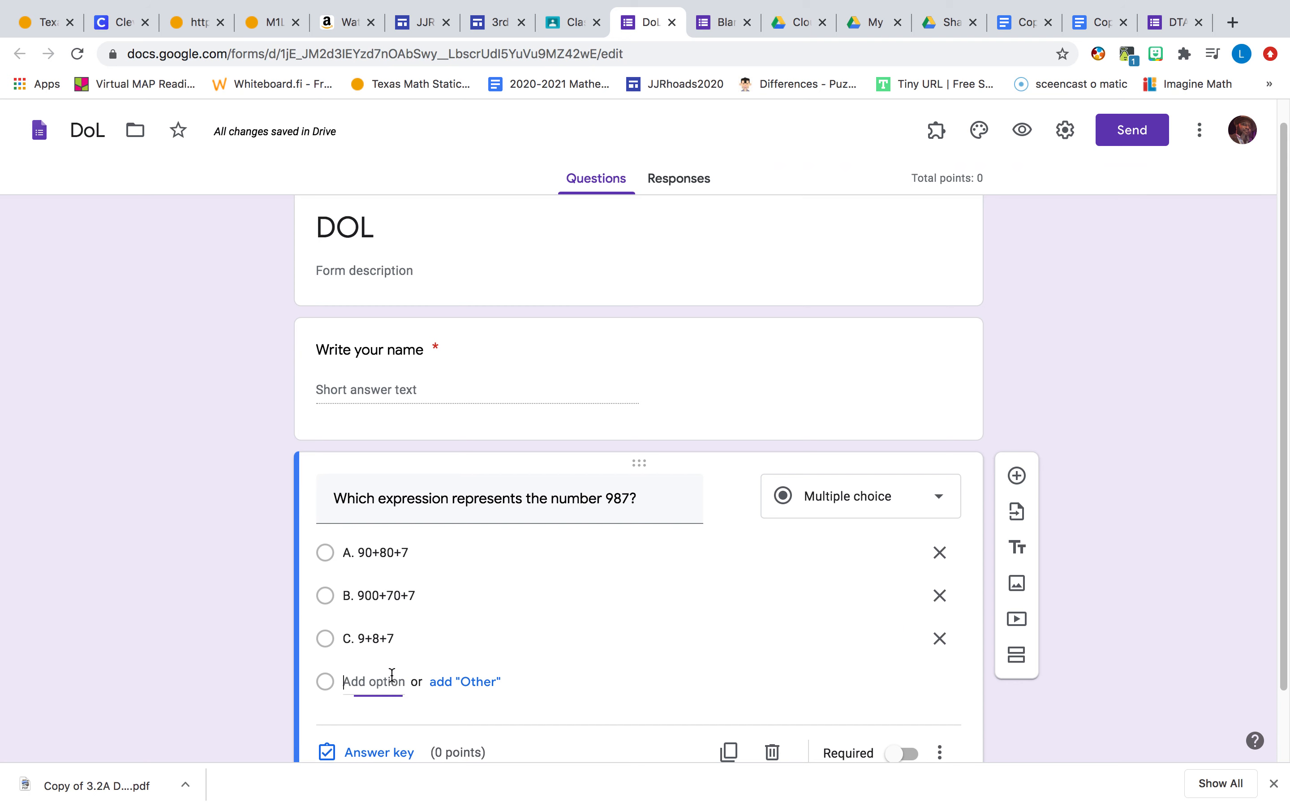
pyautogui.rightClick(392, 680)
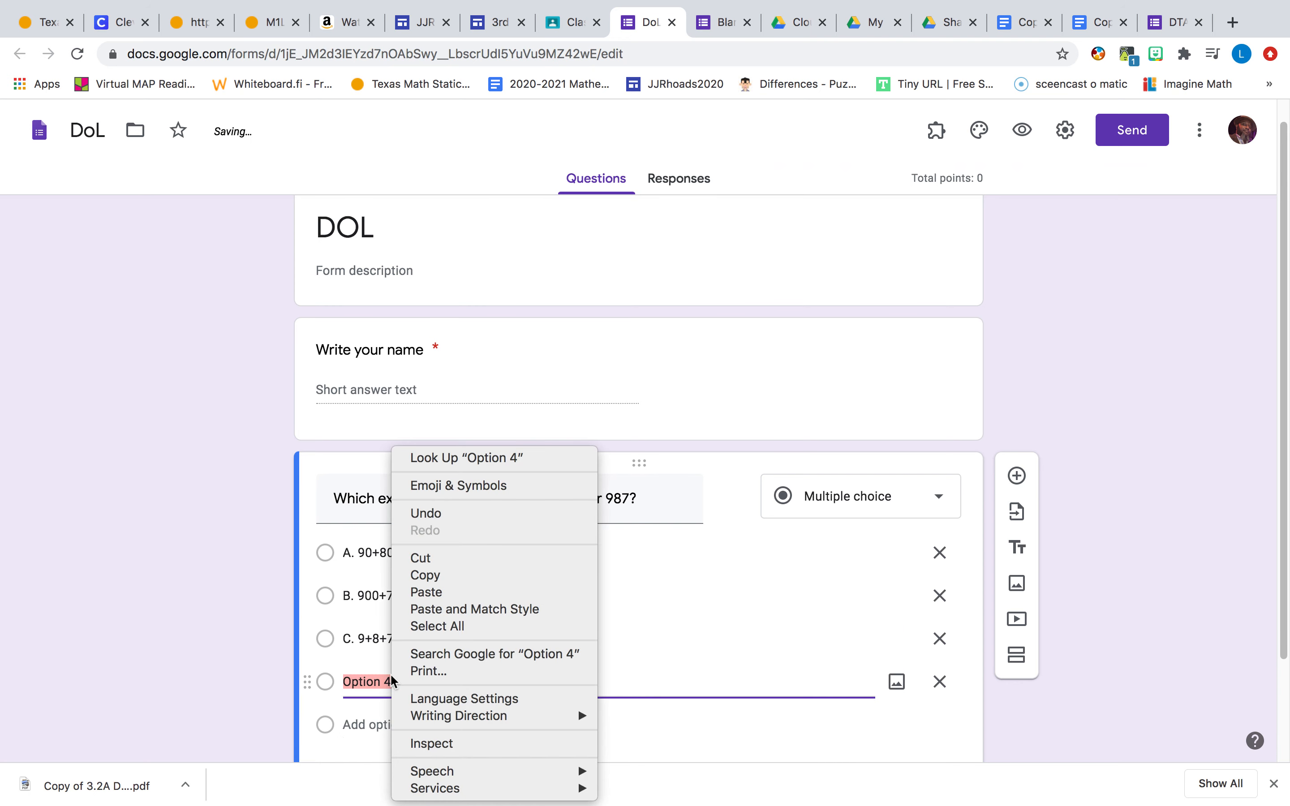
pyautogui.click(446, 592)
pyautogui.scroll(-1, 612, 551)
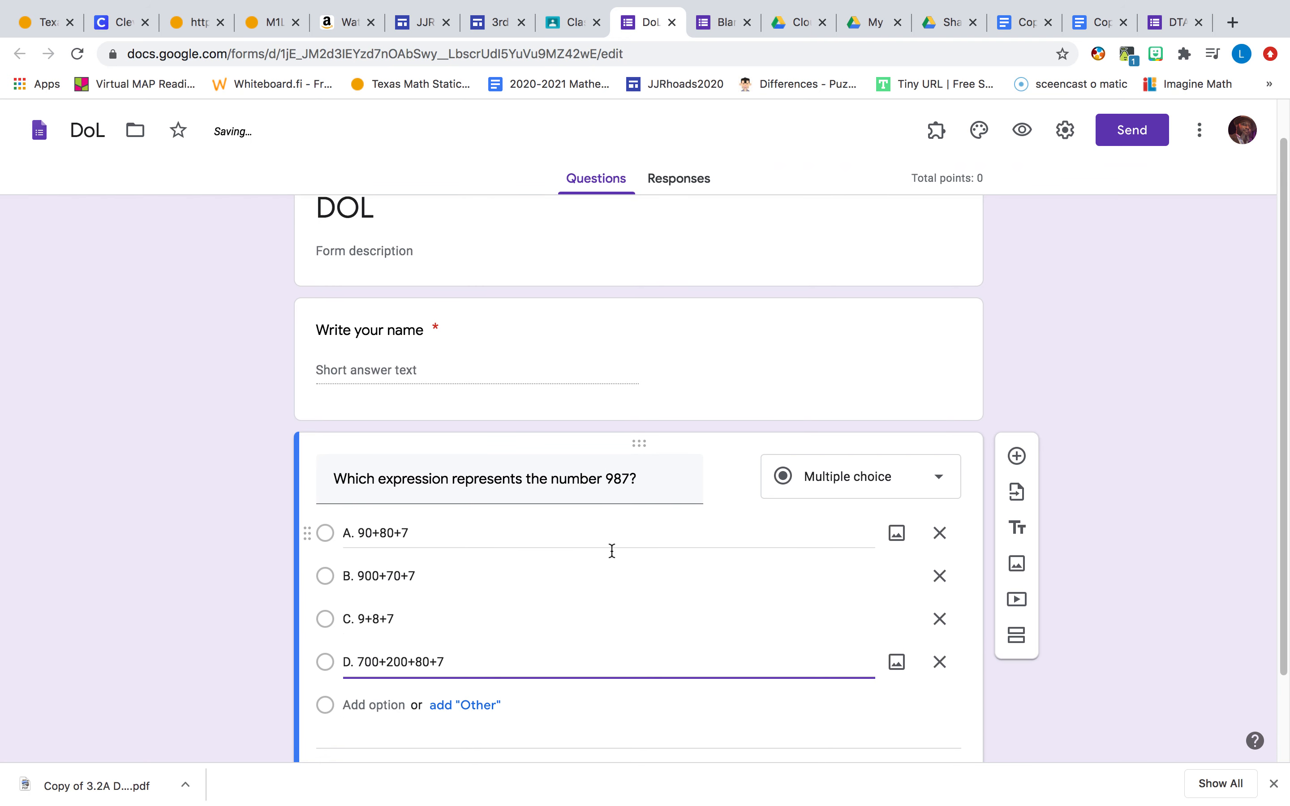
# - Mark "D. 700+200+80+7" as the correct answer in the answer key of the question about the number 987
pyautogui.scroll(-3, 611, 549)
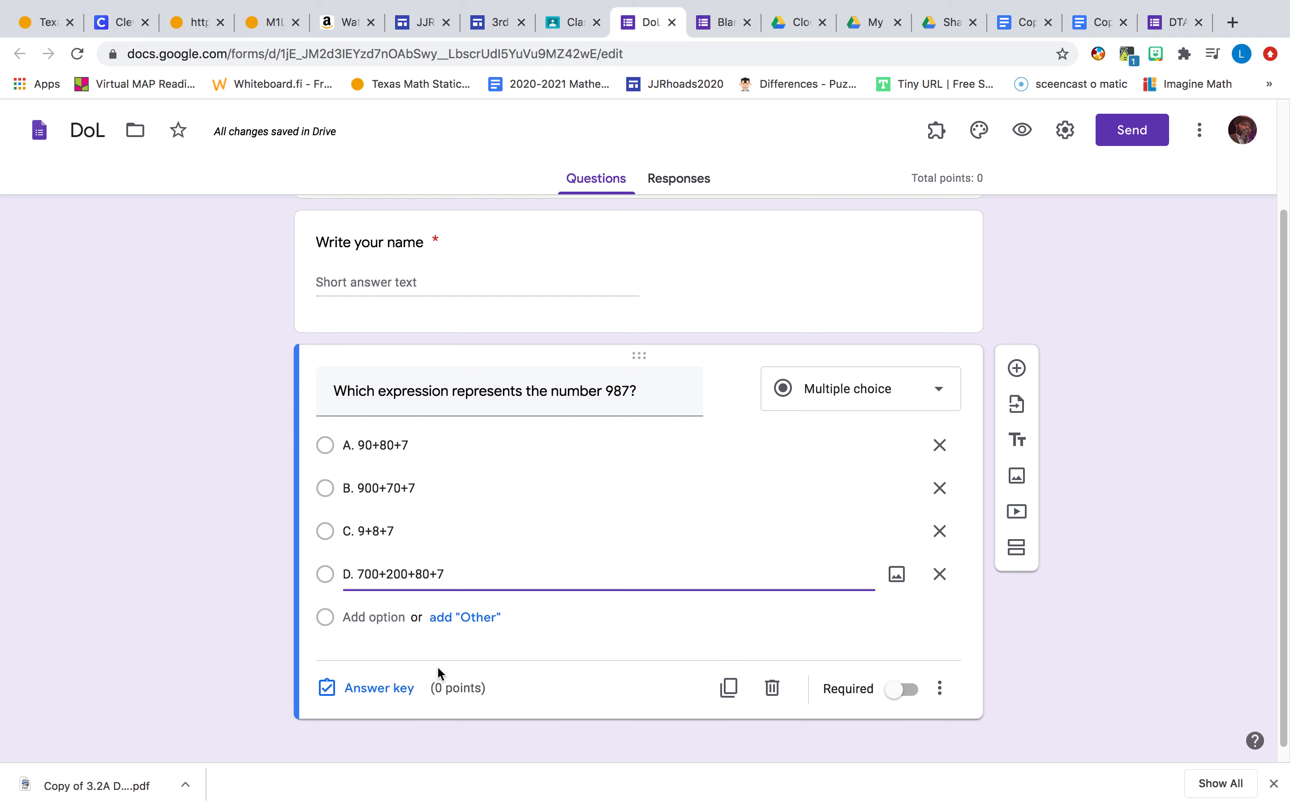
pyautogui.click(329, 689)
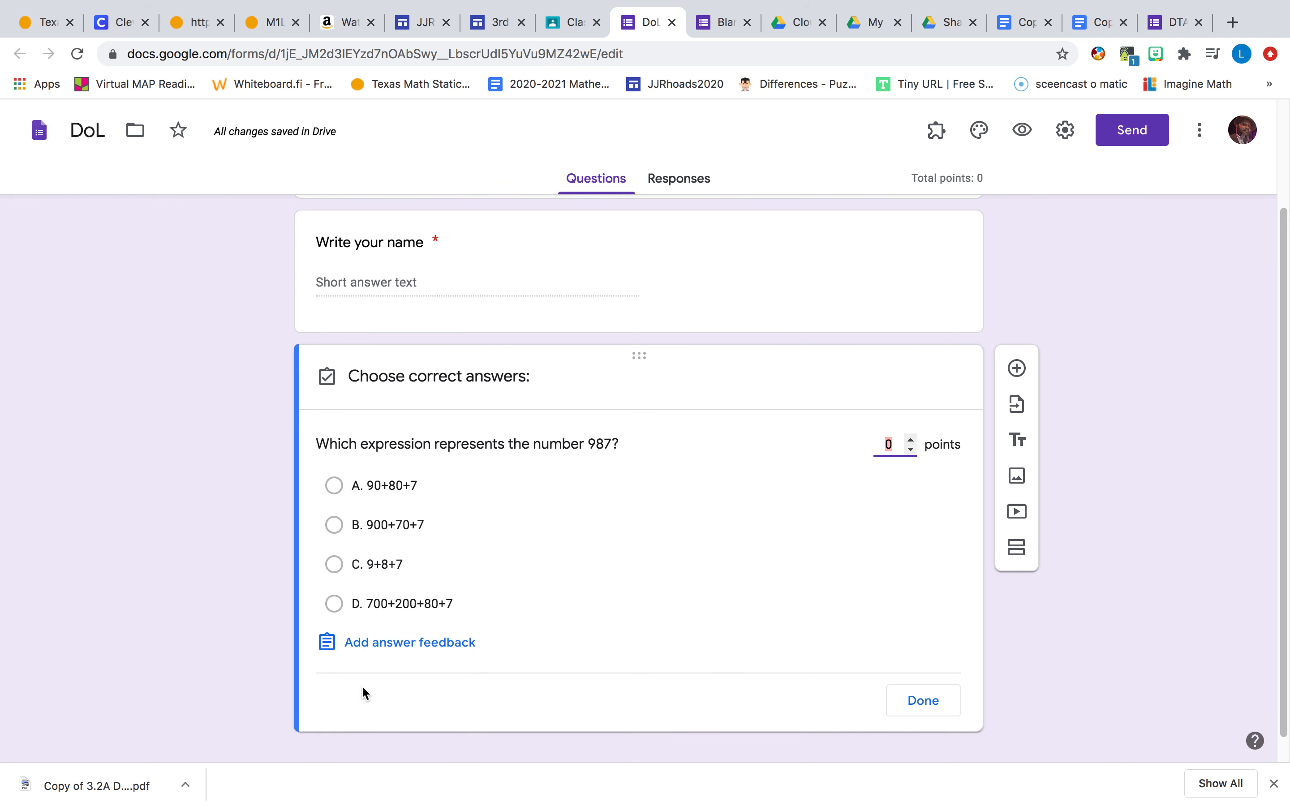
pyautogui.click(334, 604)
# - Make the question about the number 987 worth 20 points, finish its answer key and set the question as required
pyautogui.click(891, 445)
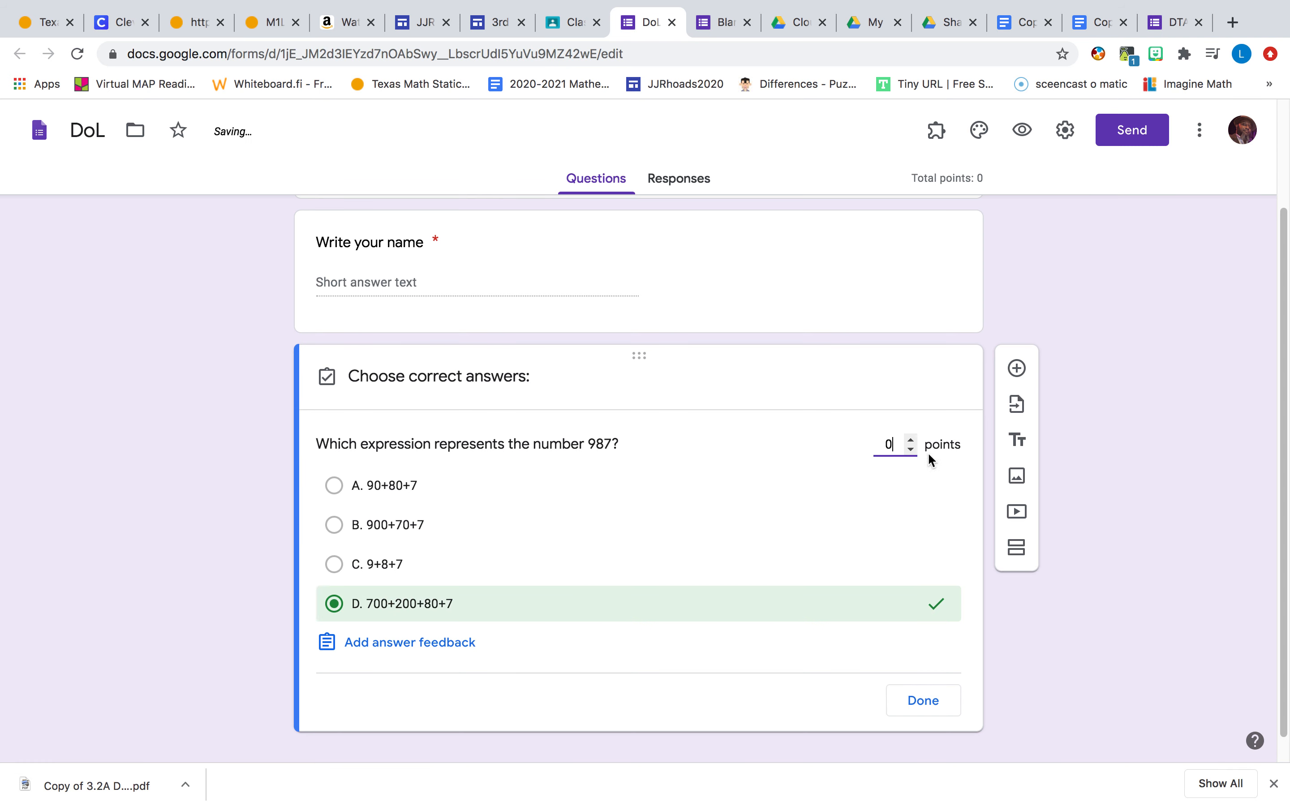
pyautogui.press('BackSpace')
pyautogui.write('25')
pyautogui.press('BackSpace')
pyautogui.click(931, 708)
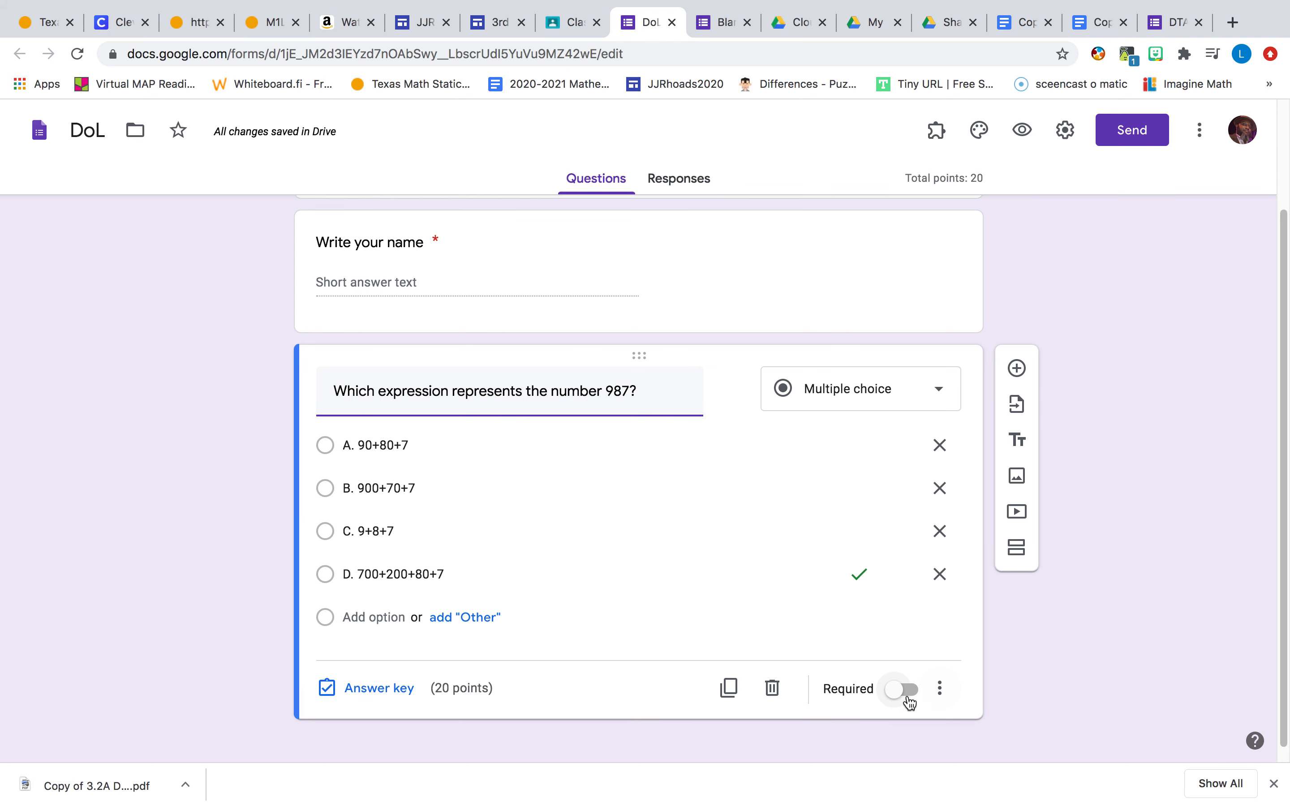
pyautogui.click(891, 694)
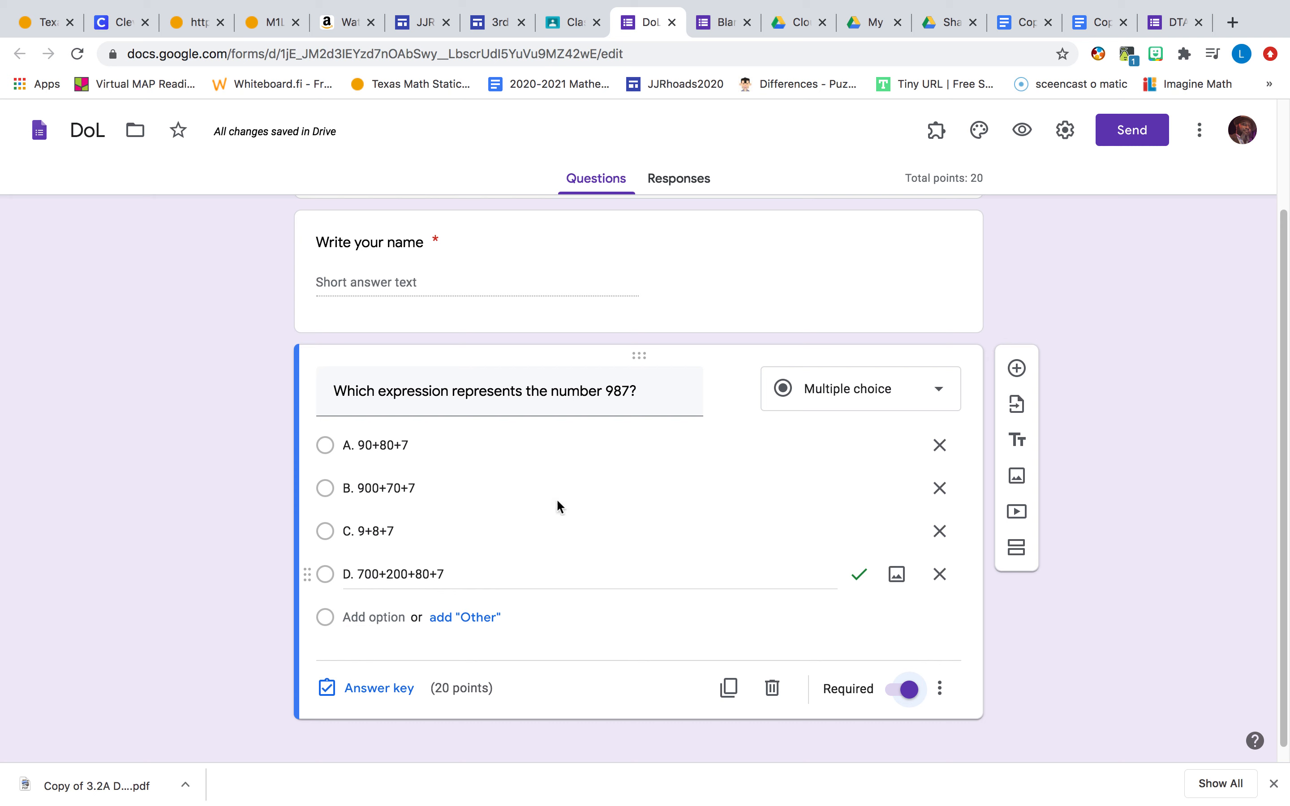
# - Add a new question after the 987 question and take the browser window out of full screen, moving it aside to uncover the desktop screenshots
pyautogui.click(1016, 368)
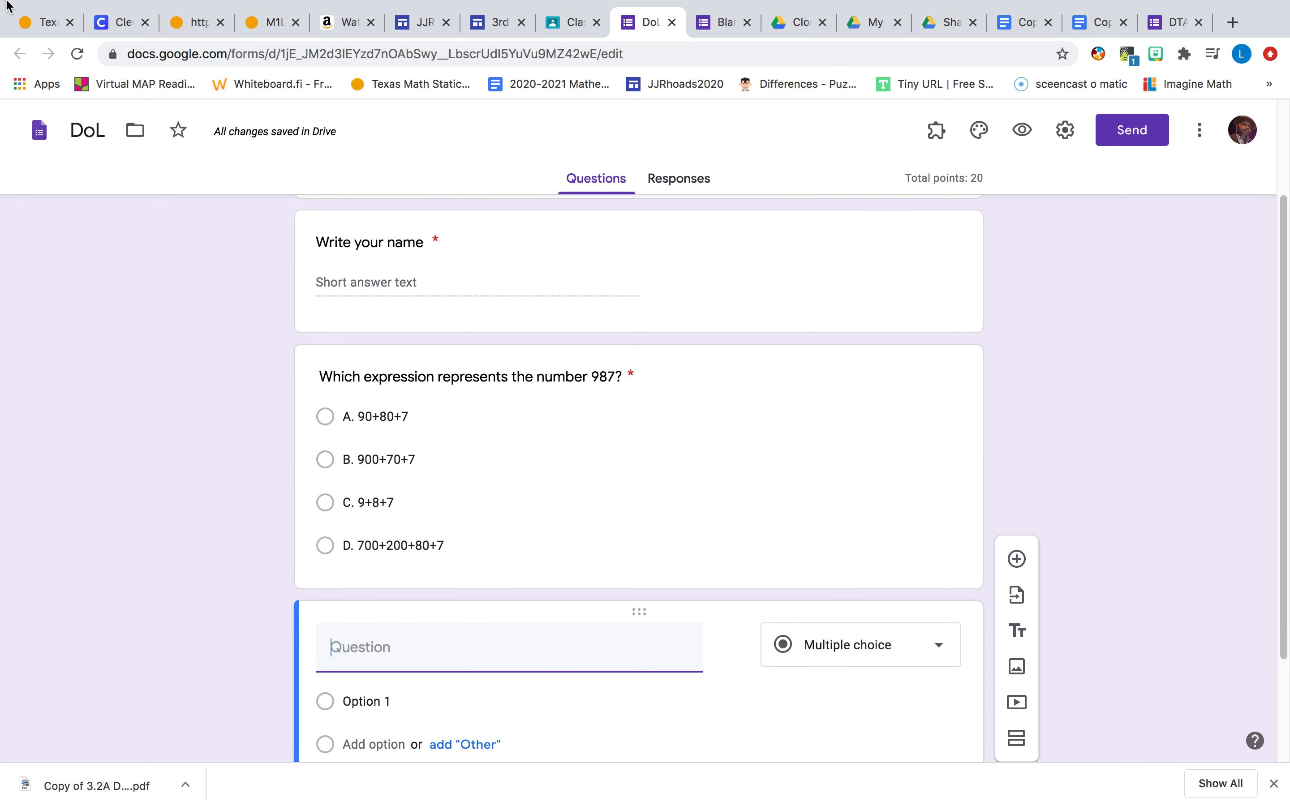
pyautogui.moveTo(8, 6)
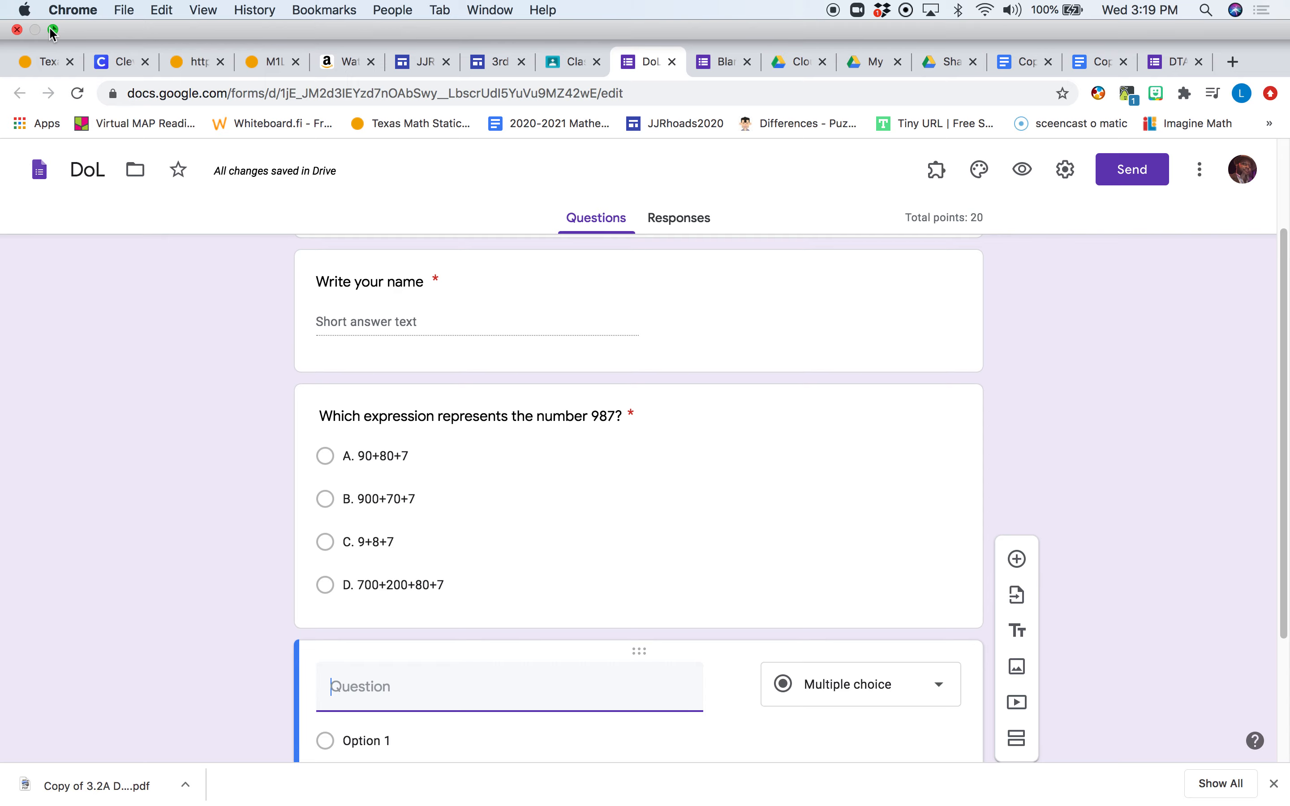
pyautogui.click(52, 30)
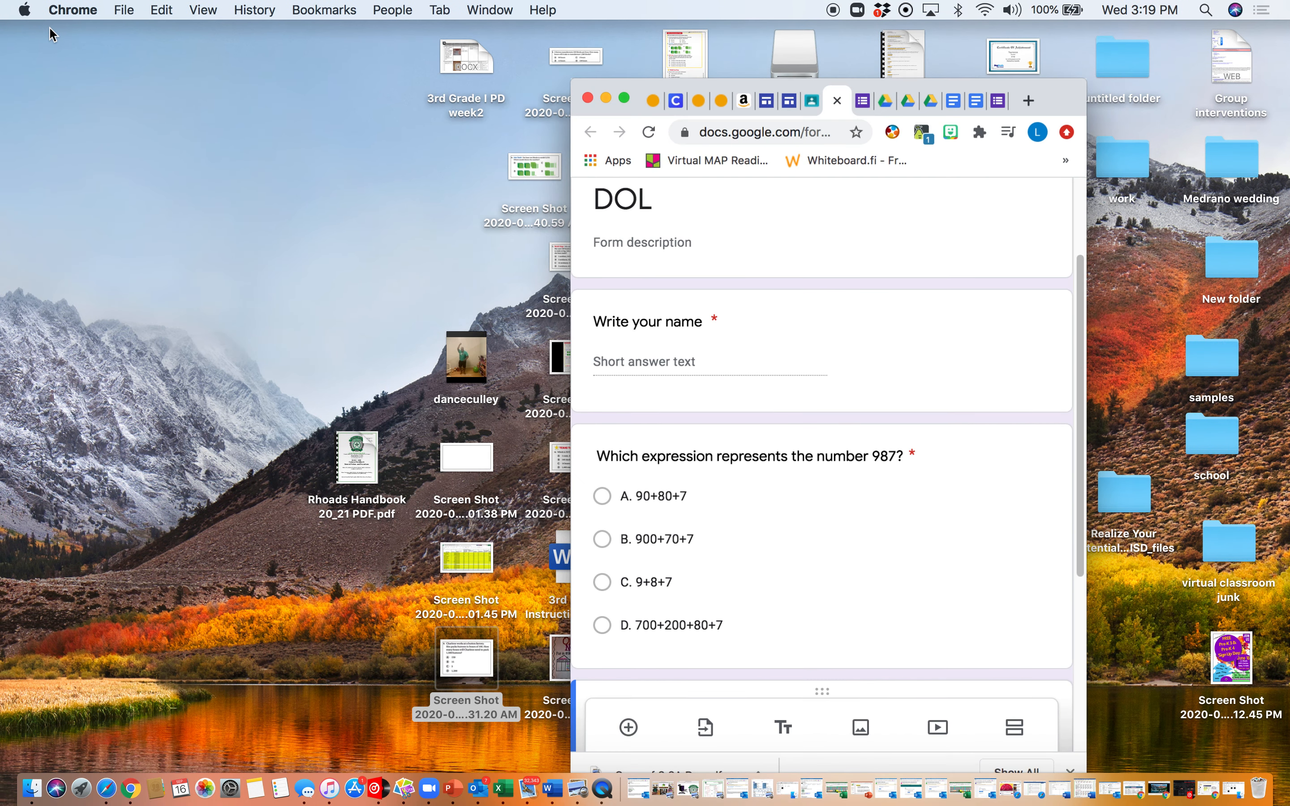
pyautogui.moveTo(1059, 100); pyautogui.dragTo(1263, 94)
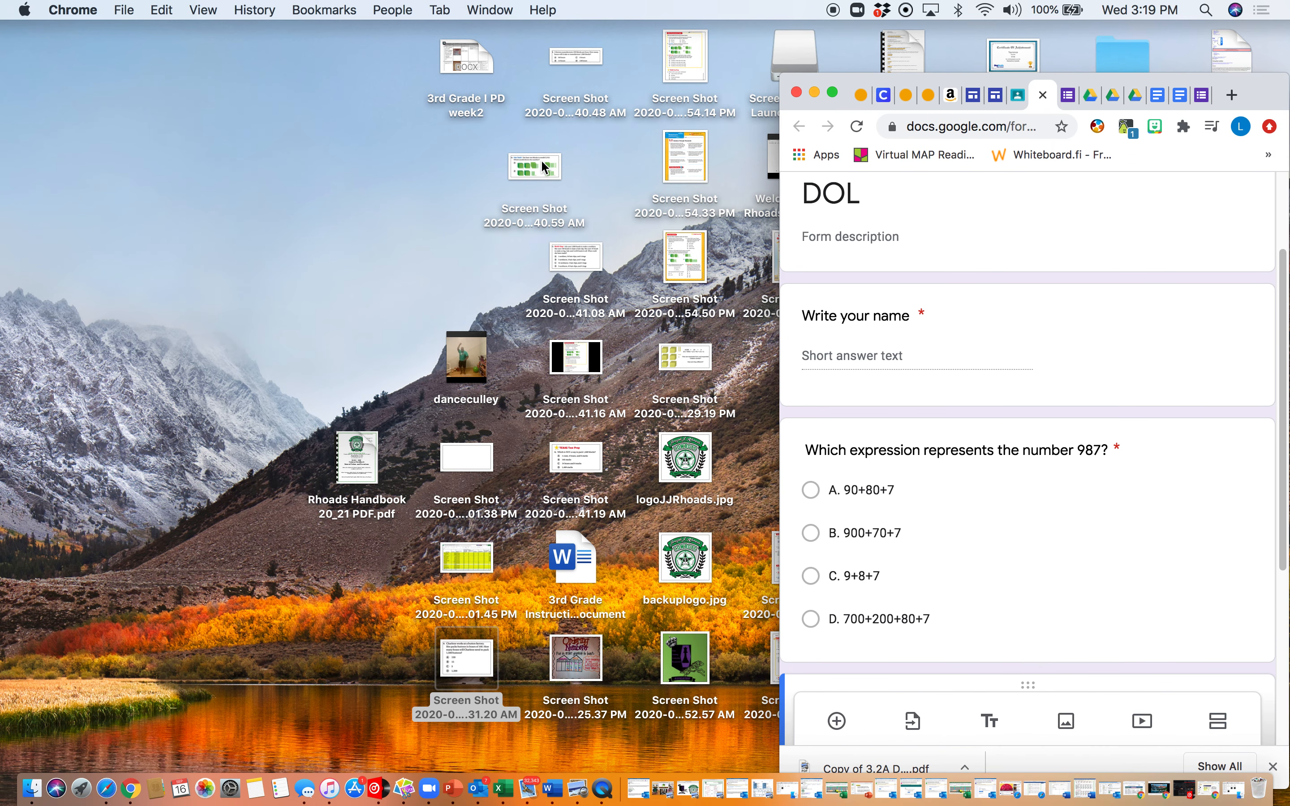
# - Upload the desktop screenshot ending in "40.59 AM" as the new question's image and return the browser to full screen
pyautogui.scroll(-4, 971, 510)
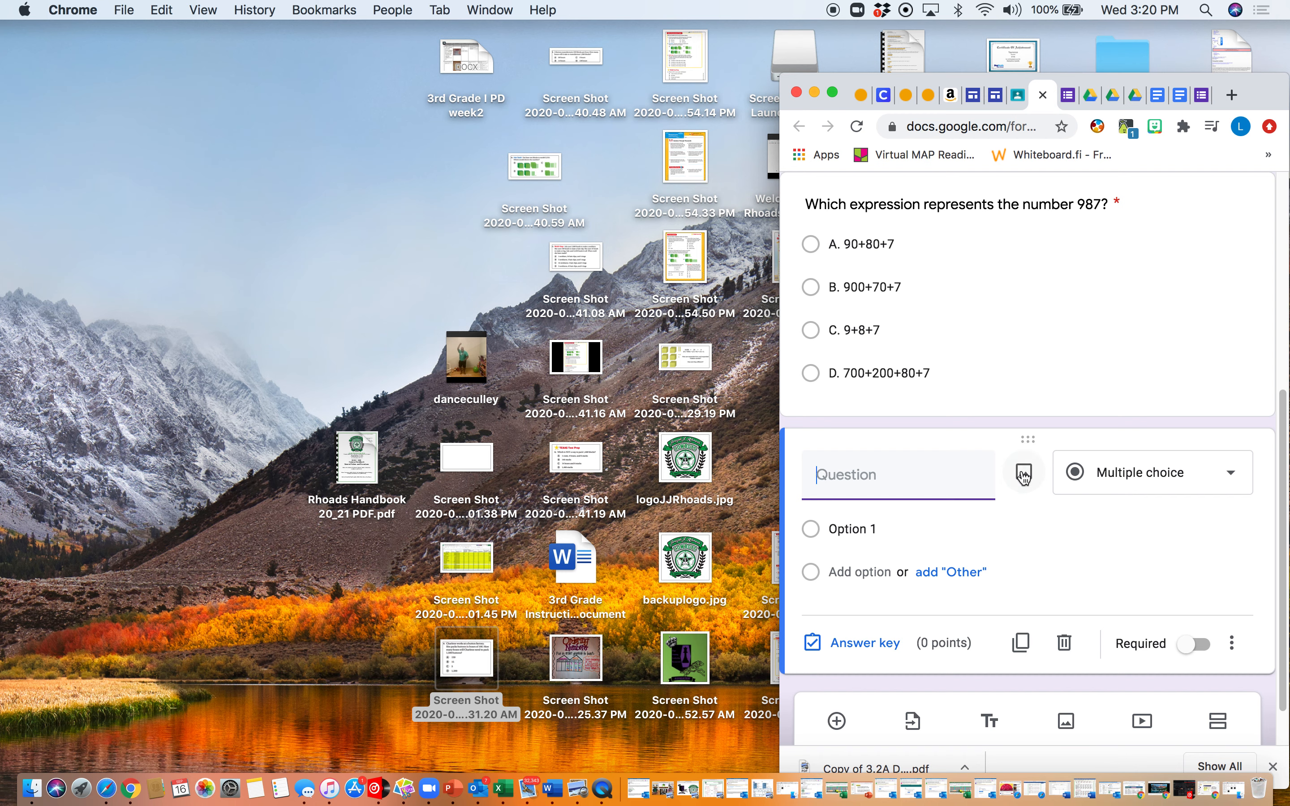
pyautogui.click(1023, 479)
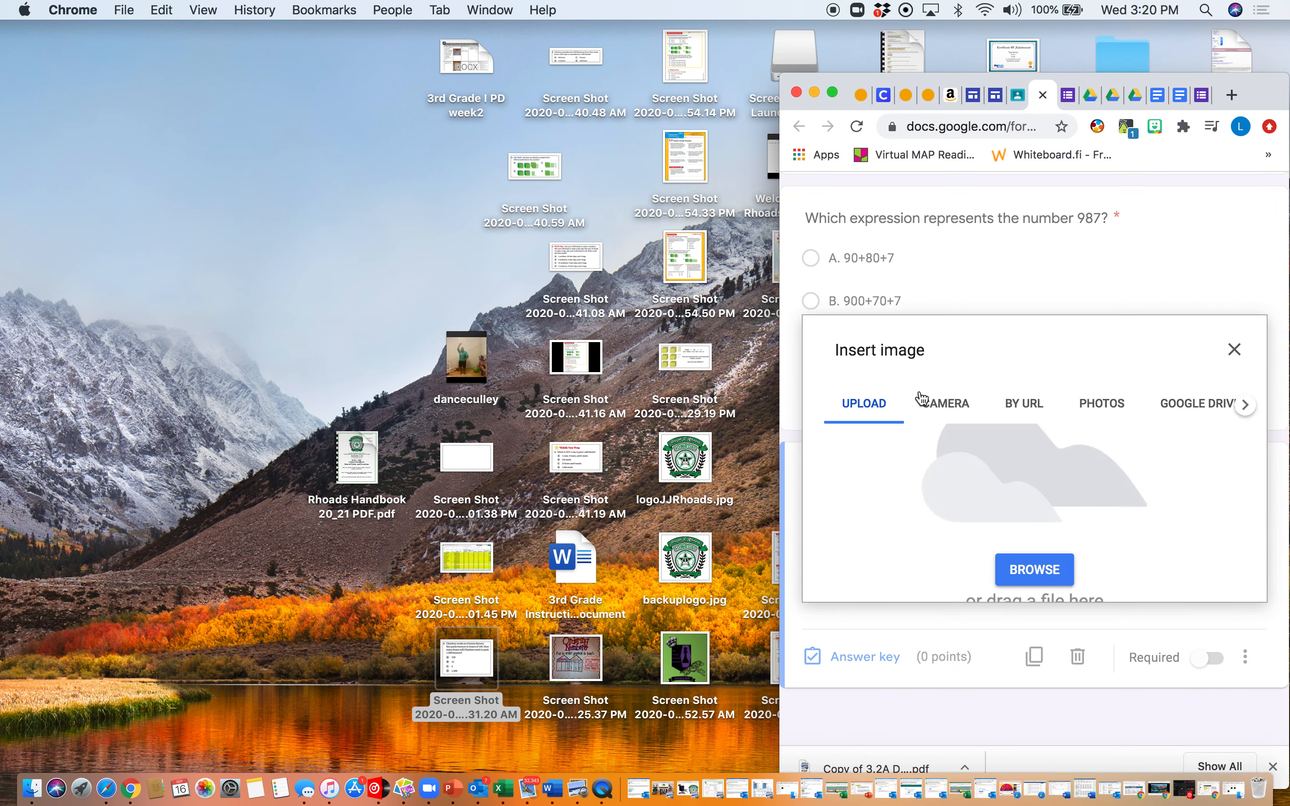
pyautogui.click(536, 178)
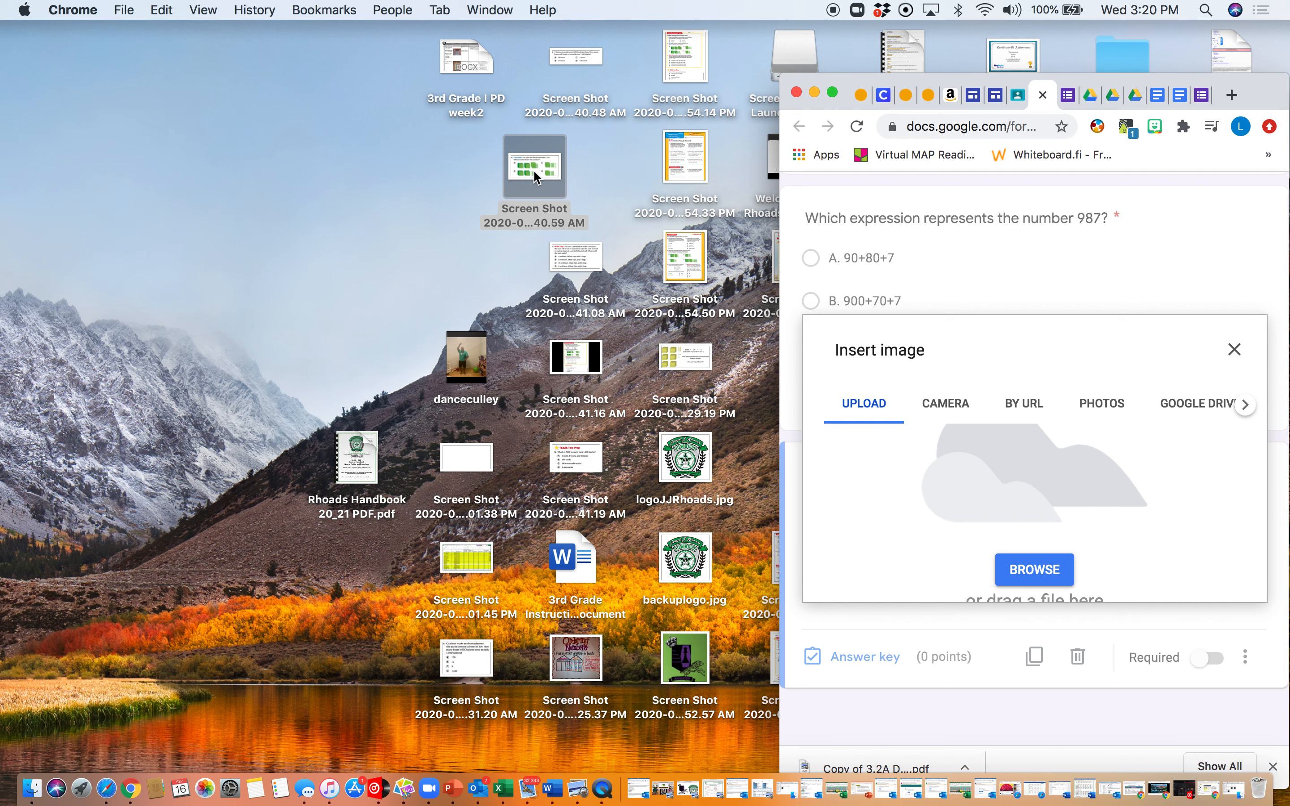
pyautogui.moveTo(536, 178); pyautogui.dragTo(1057, 483)
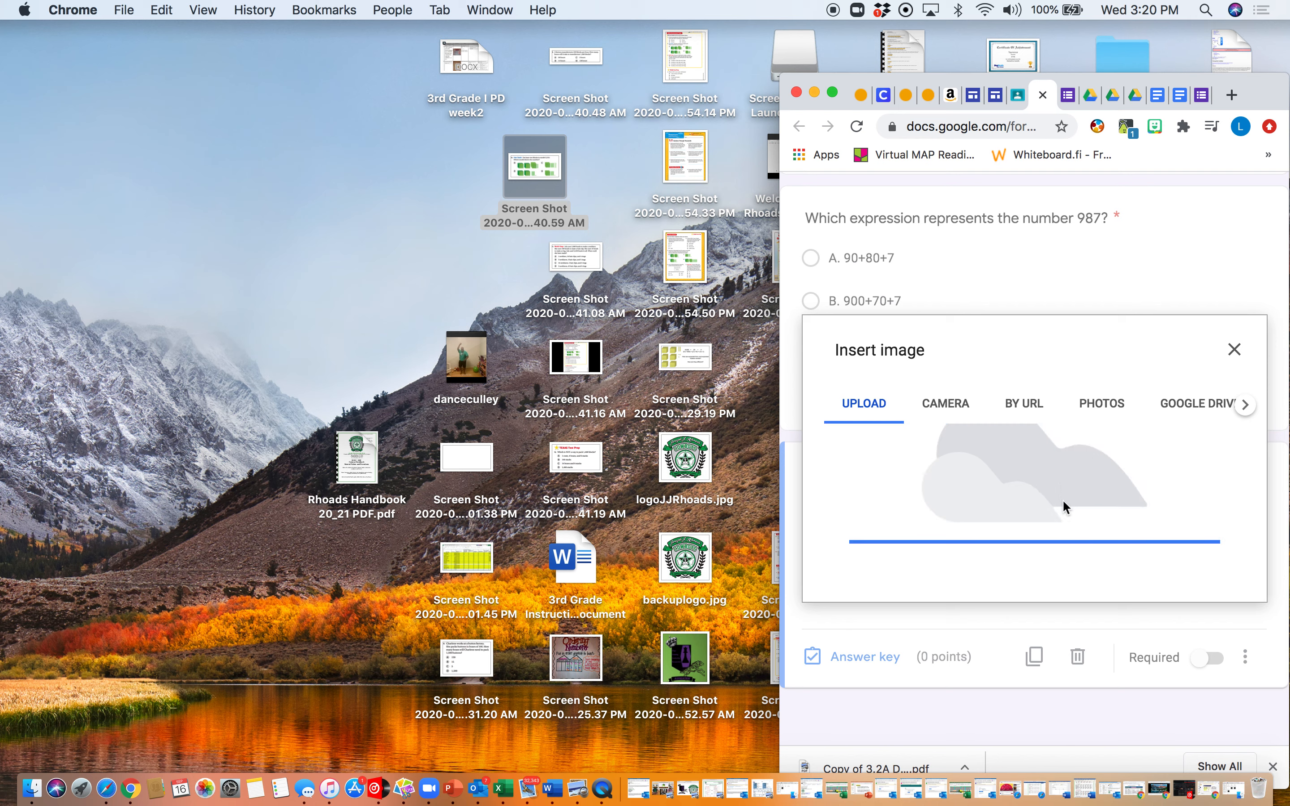
pyautogui.click(830, 95)
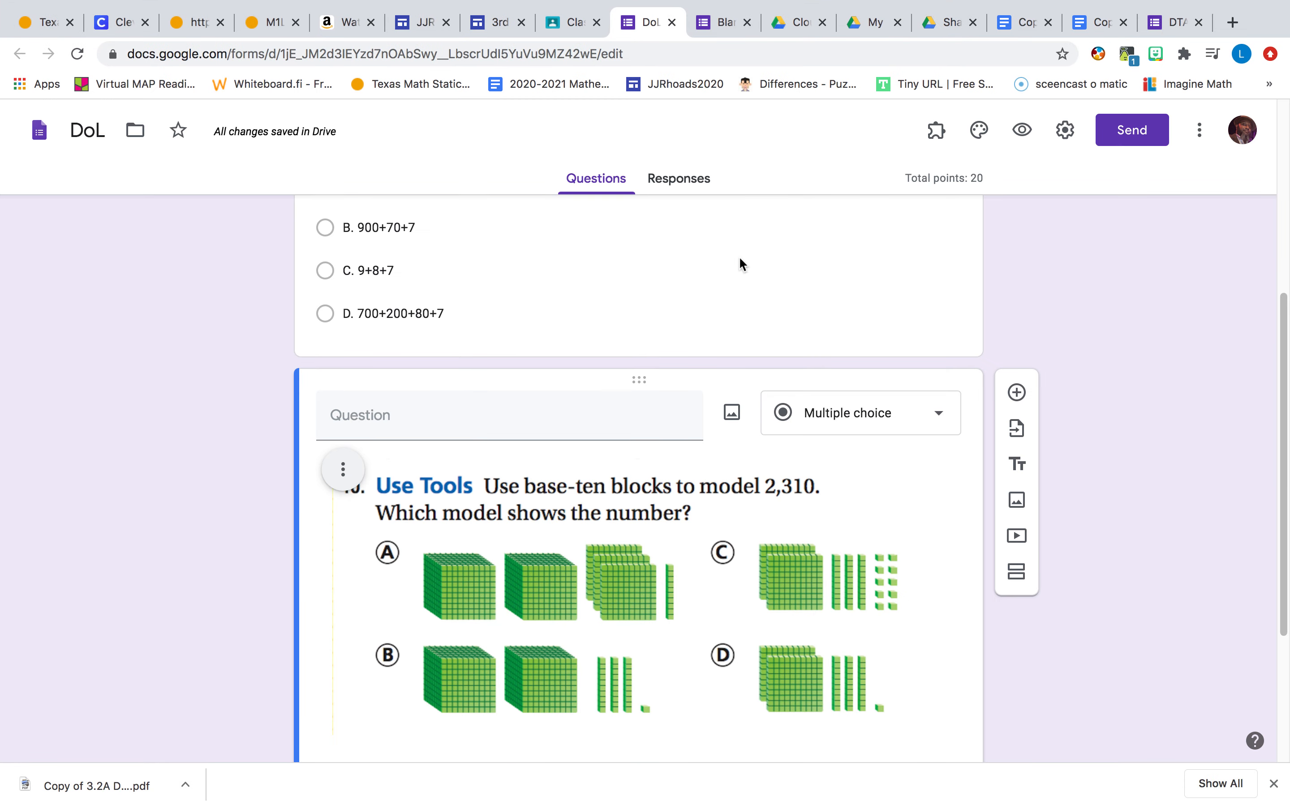
# - Enter "Answer the question below" as the question text above the base-ten blocks image
pyautogui.scroll(-3, 706, 340)
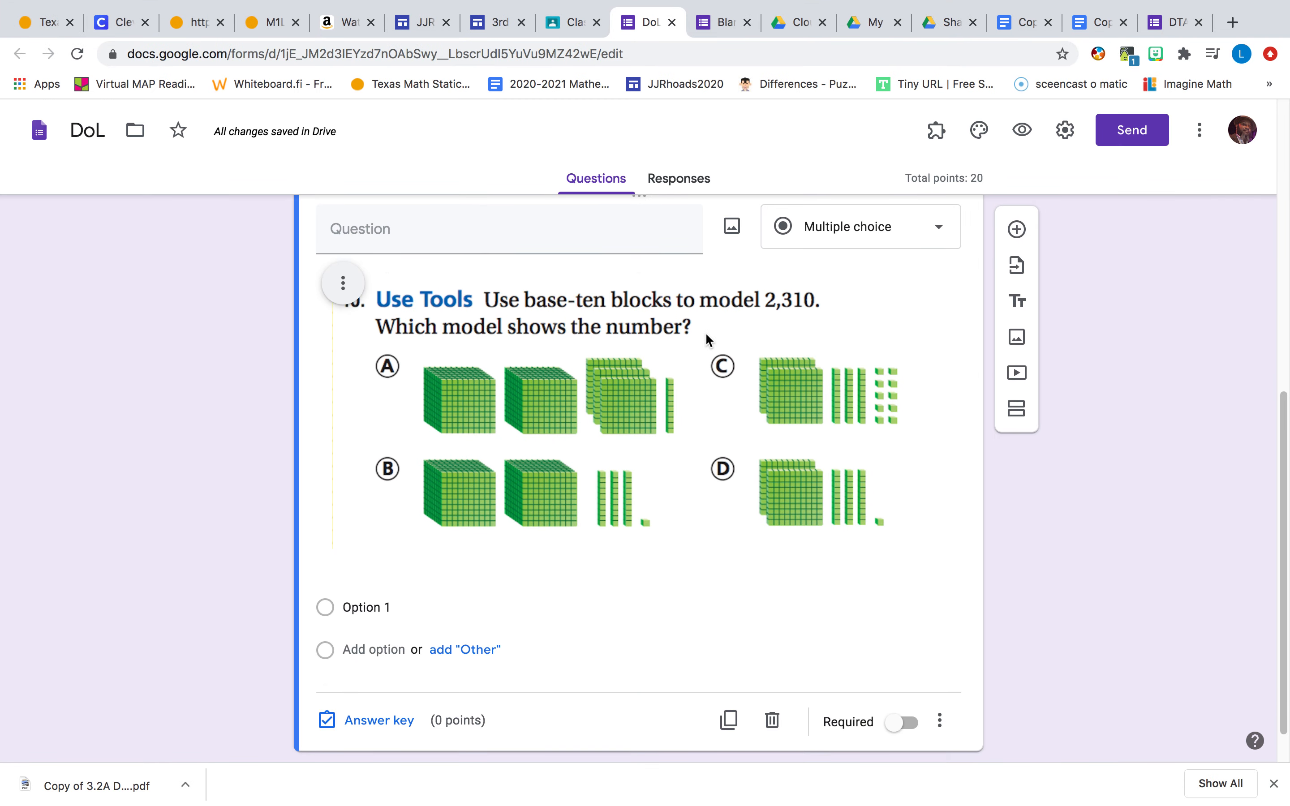
pyautogui.scroll(-1, 737, 373)
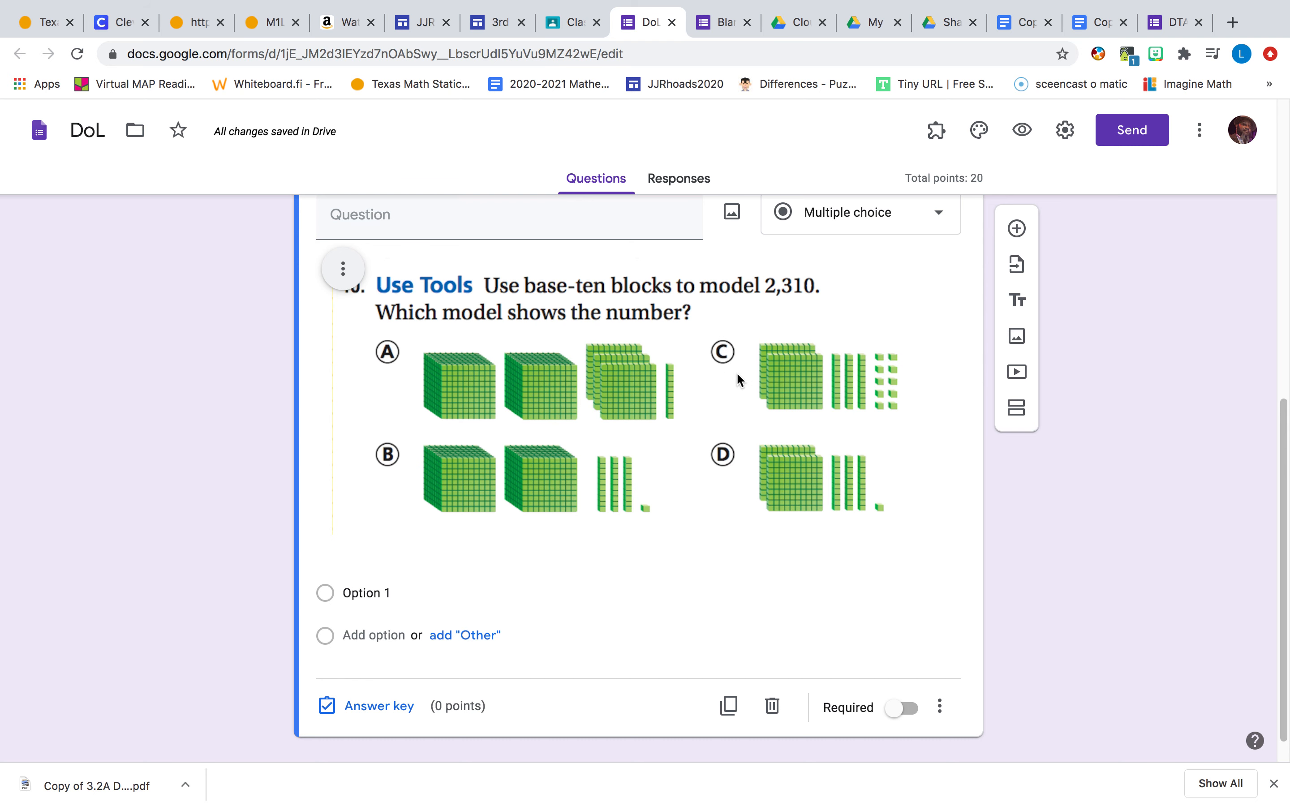
pyautogui.scroll(1, 734, 380)
pyautogui.click(506, 255)
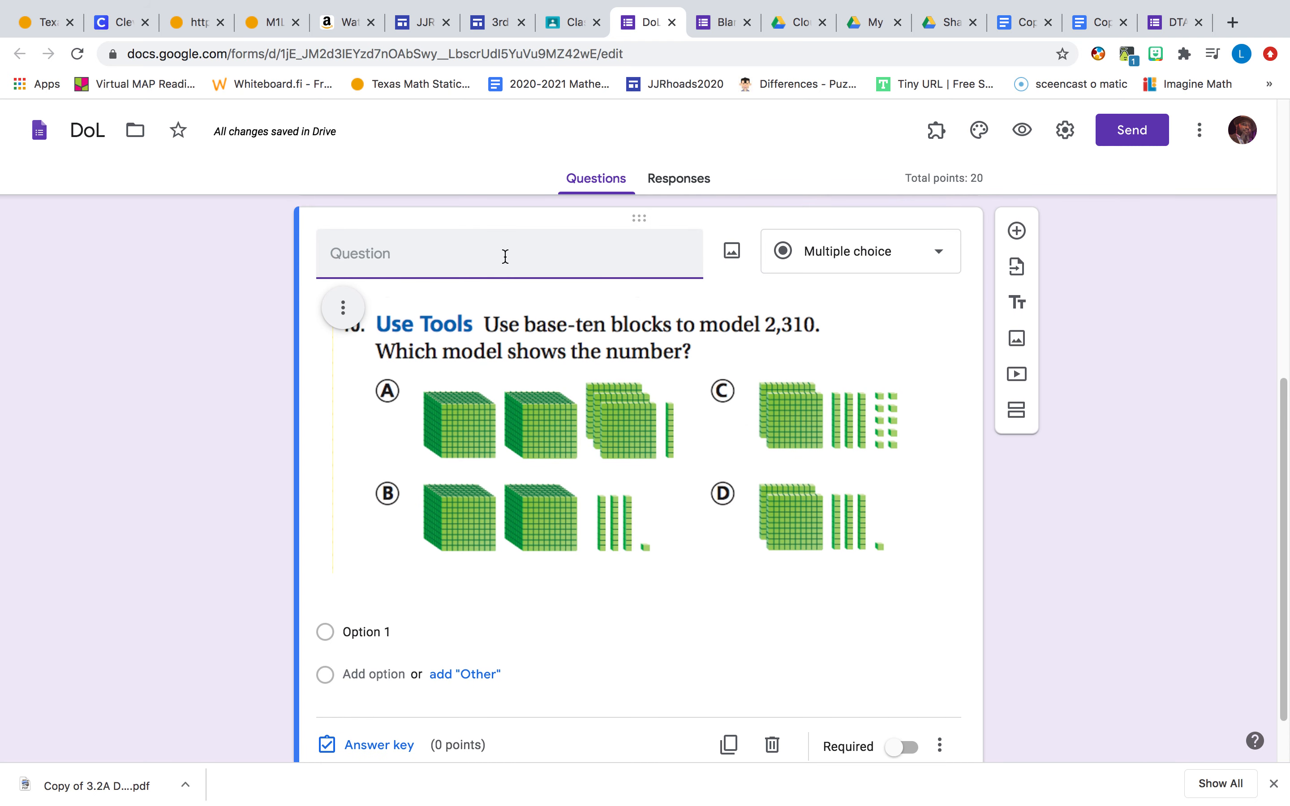
pyautogui.write('Answer the question below')
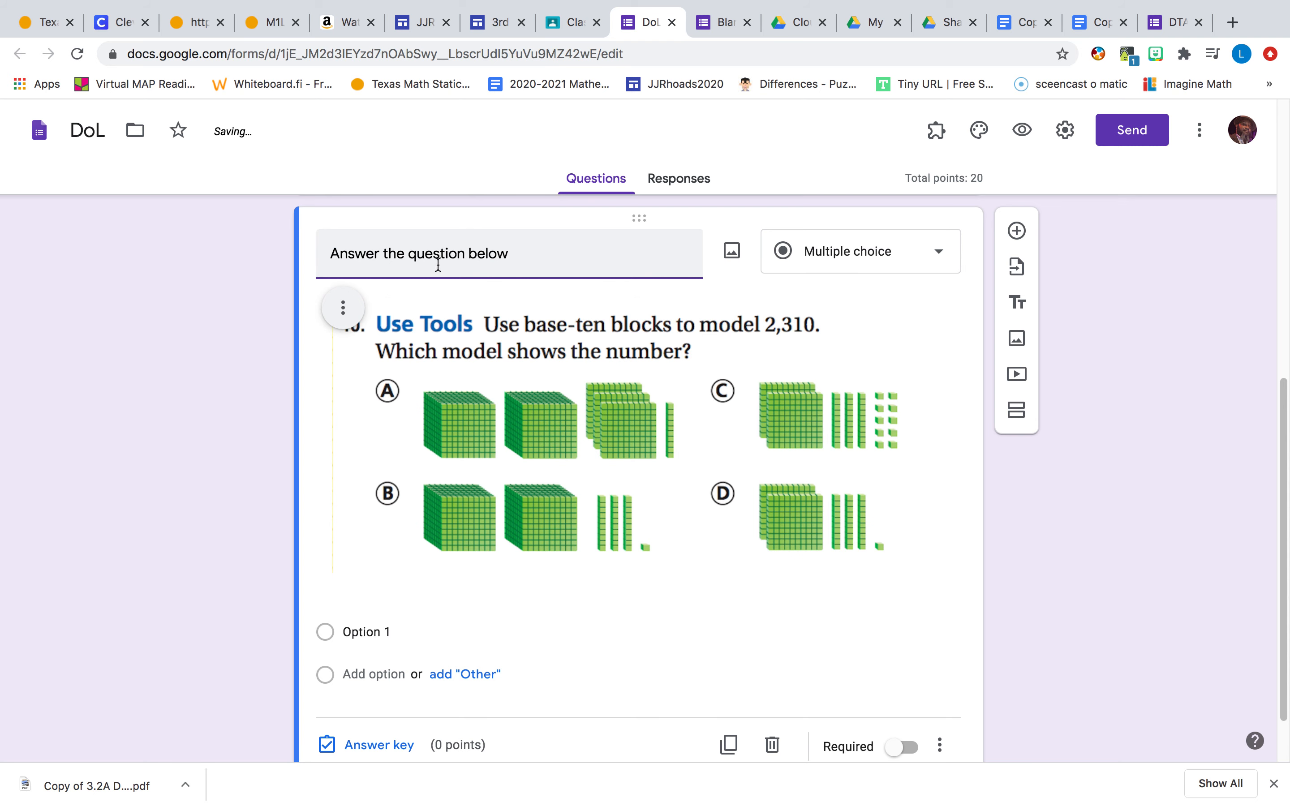
# - Give the base-ten blocks question four answer options: A, B, C and D
pyautogui.click(562, 631)
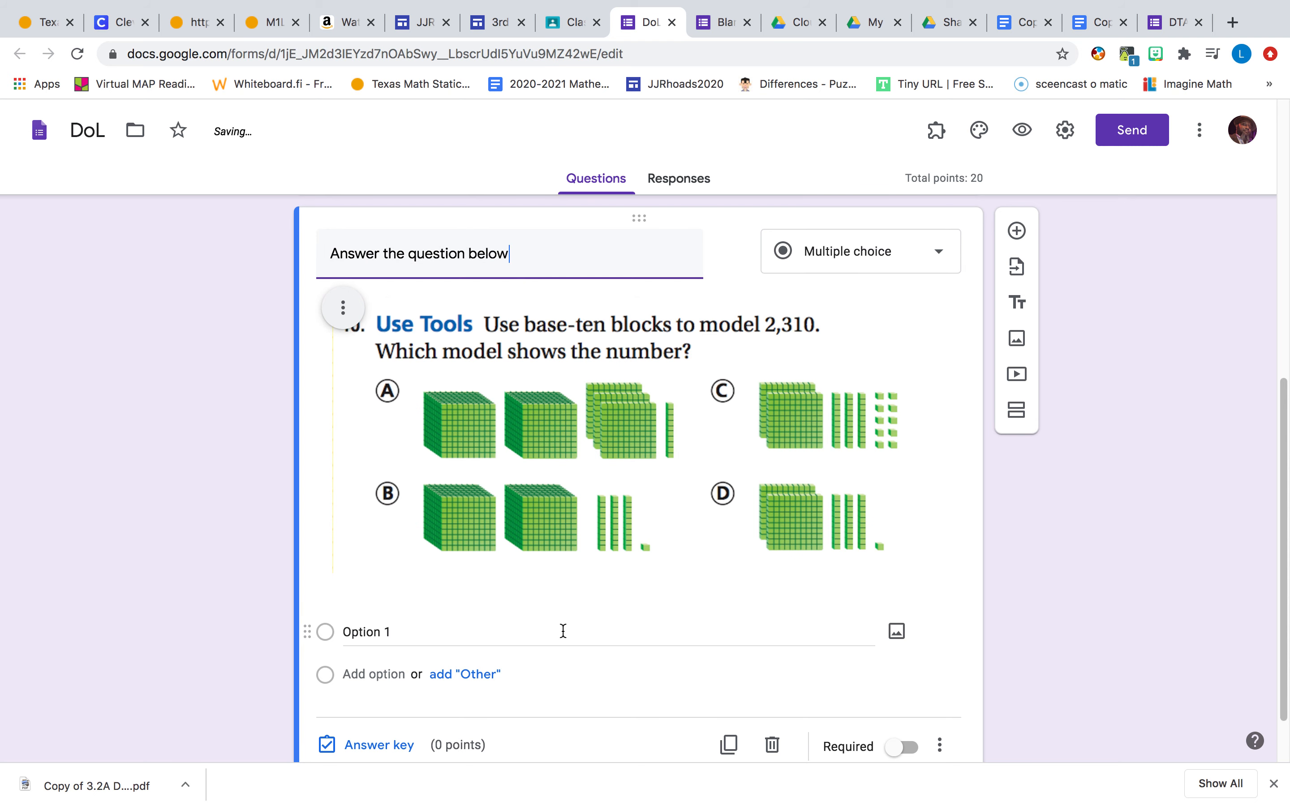
pyautogui.scroll(-1, 528, 543)
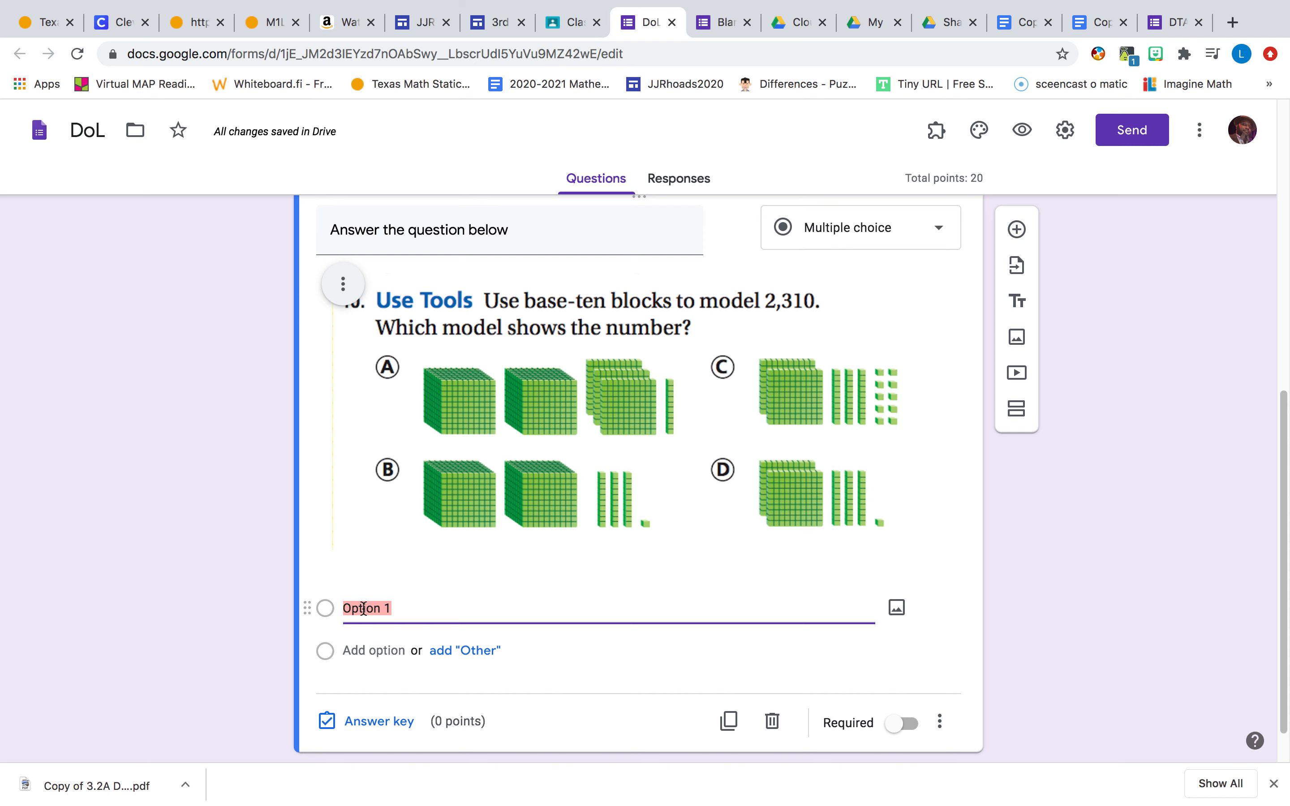
pyautogui.write('a')
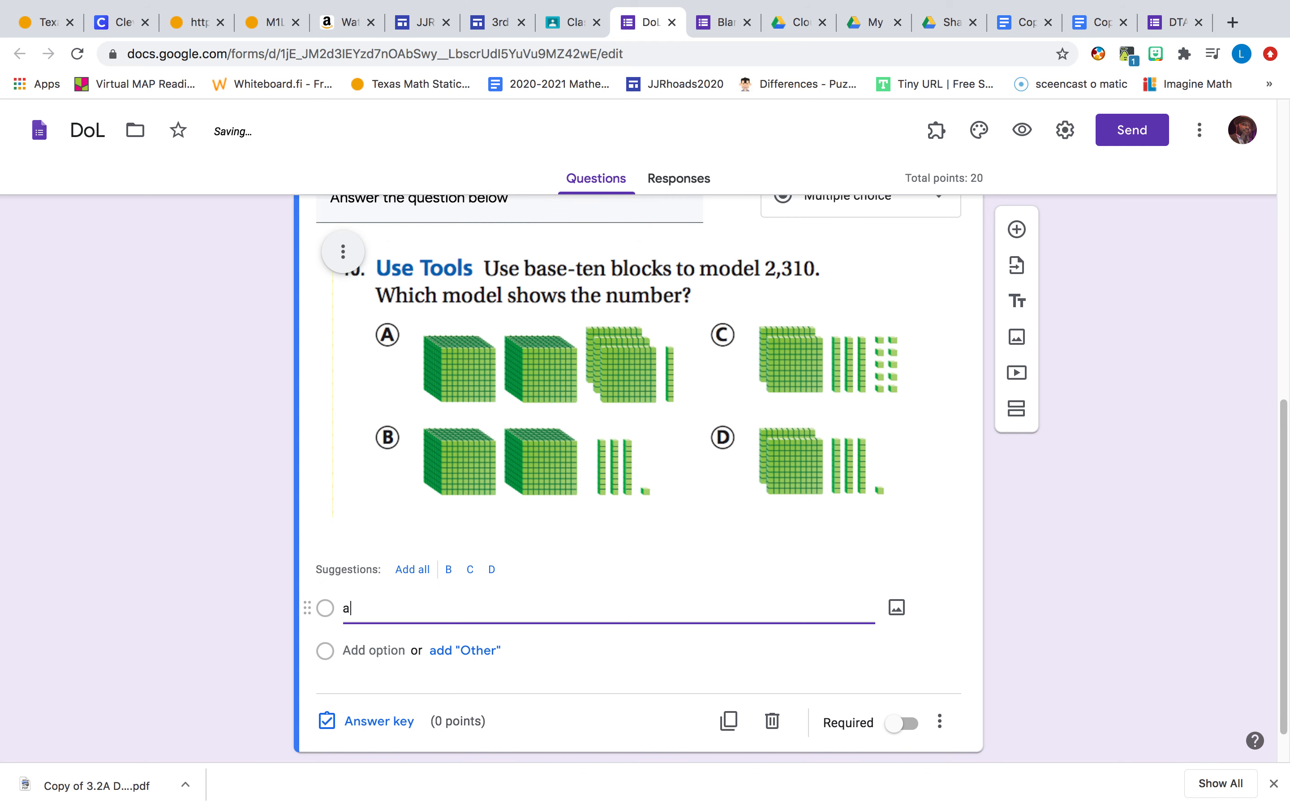
pyautogui.write('A')
pyautogui.press('Return')
pyautogui.press('Return')
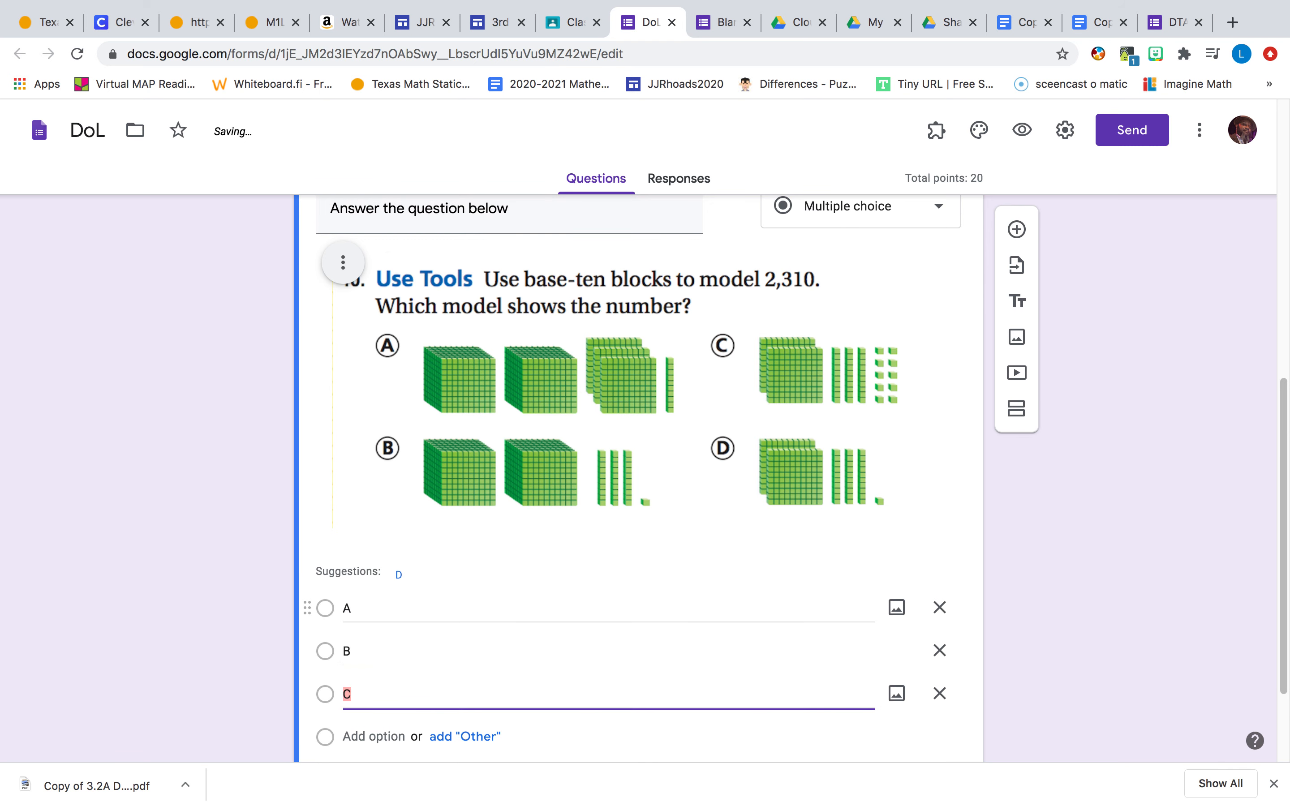
pyautogui.press('Return')
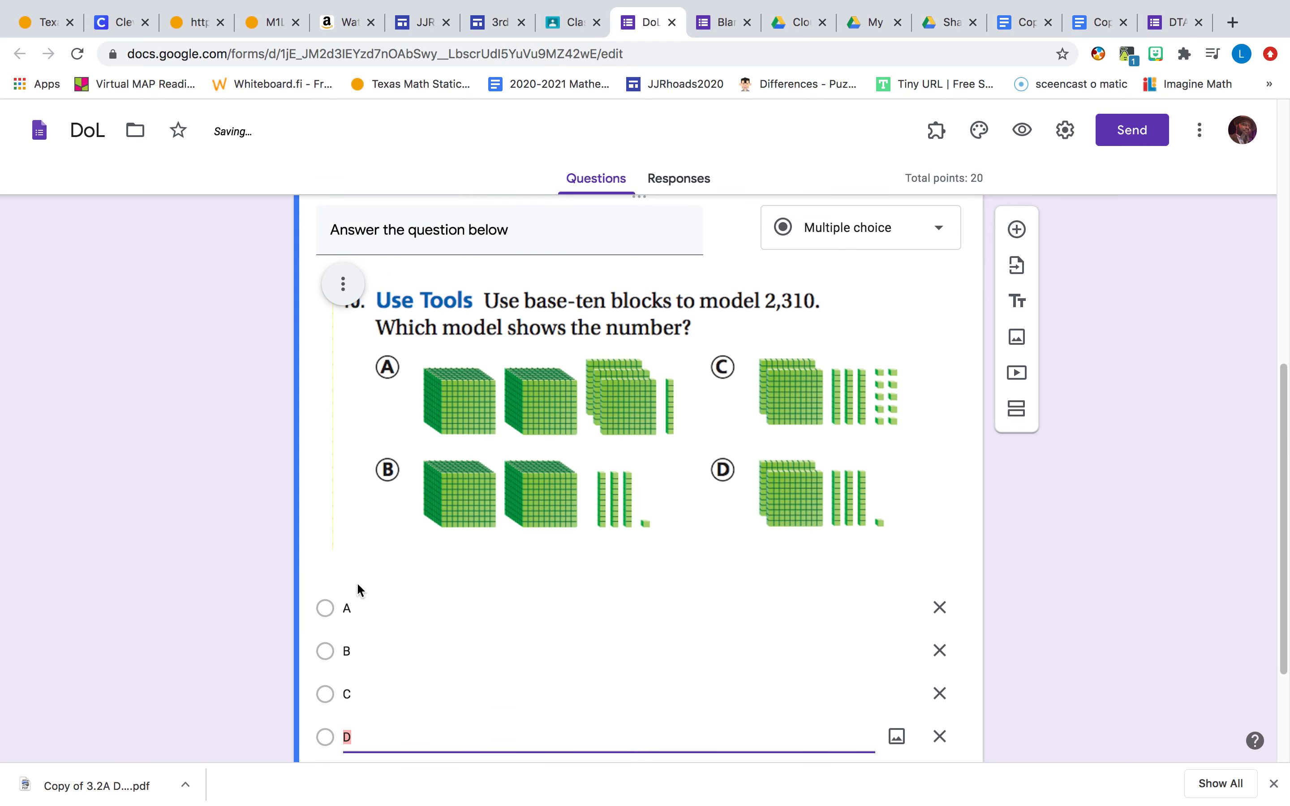
# - Mark option A as the correct answer in the base-ten blocks question's answer key
pyautogui.scroll(-2, 556, 510)
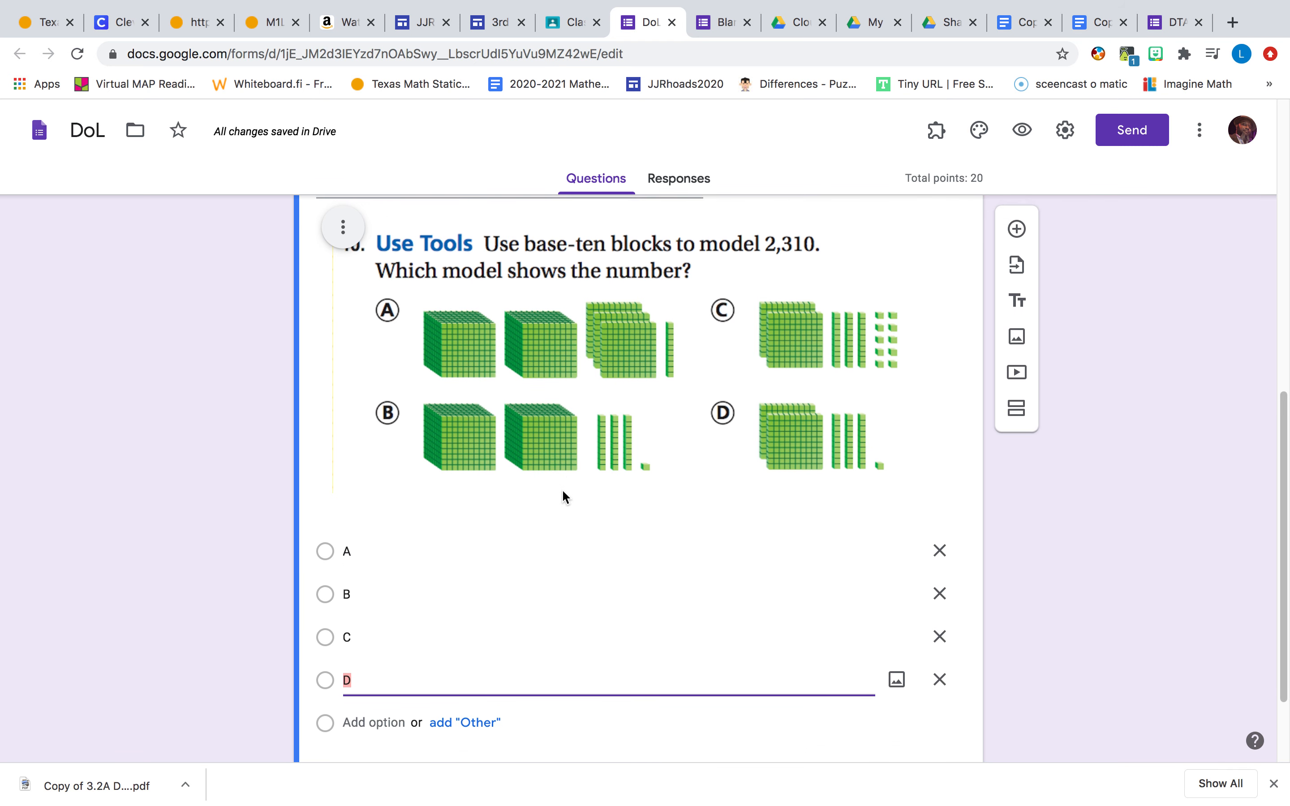
pyautogui.scroll(-2, 484, 610)
pyautogui.click(360, 678)
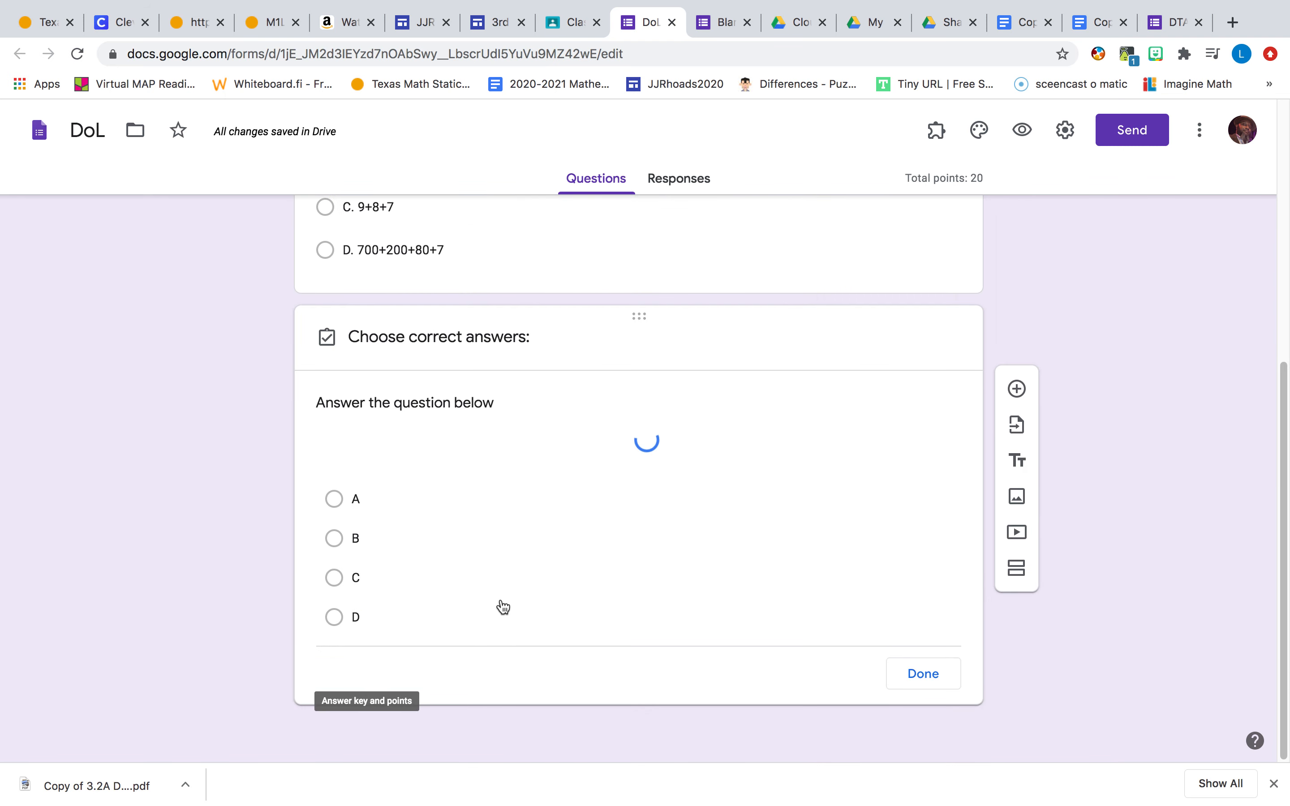
pyautogui.scroll(3, 505, 604)
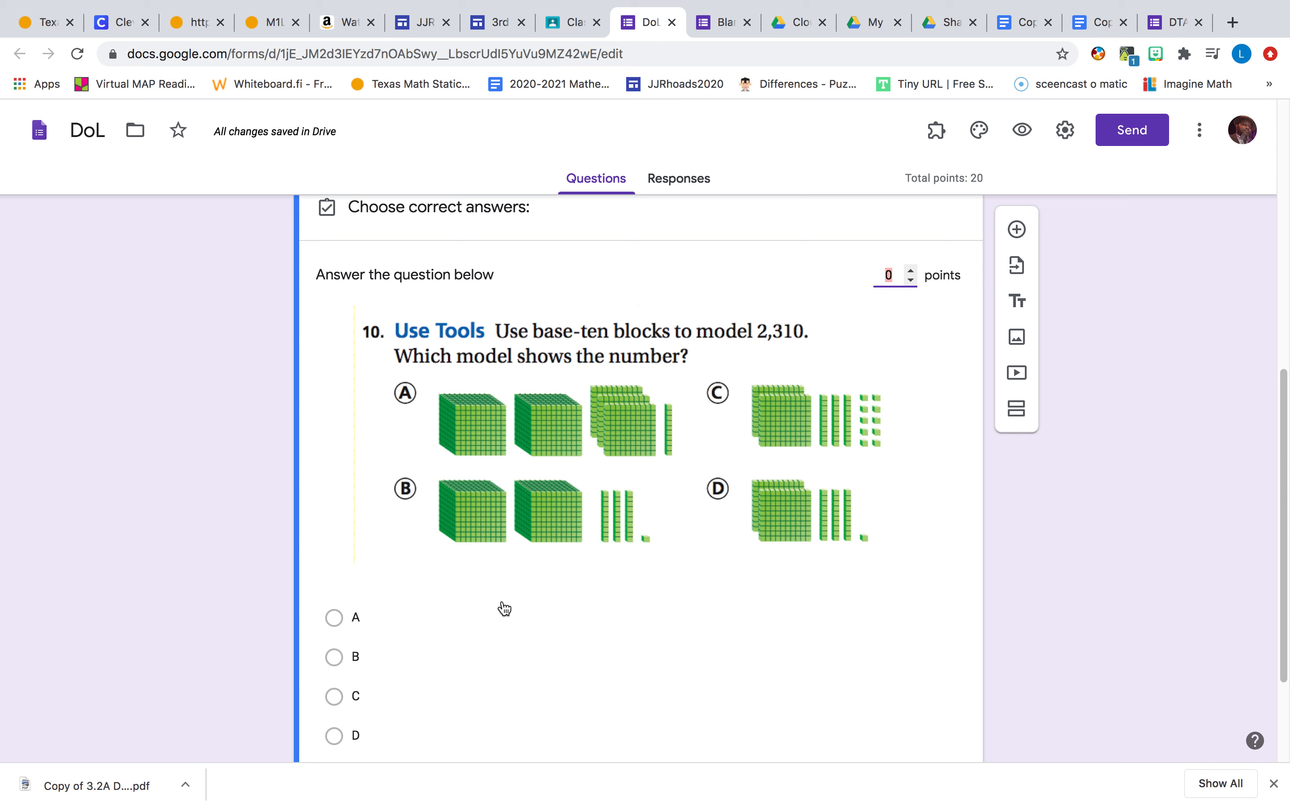
pyautogui.scroll(-1, 504, 607)
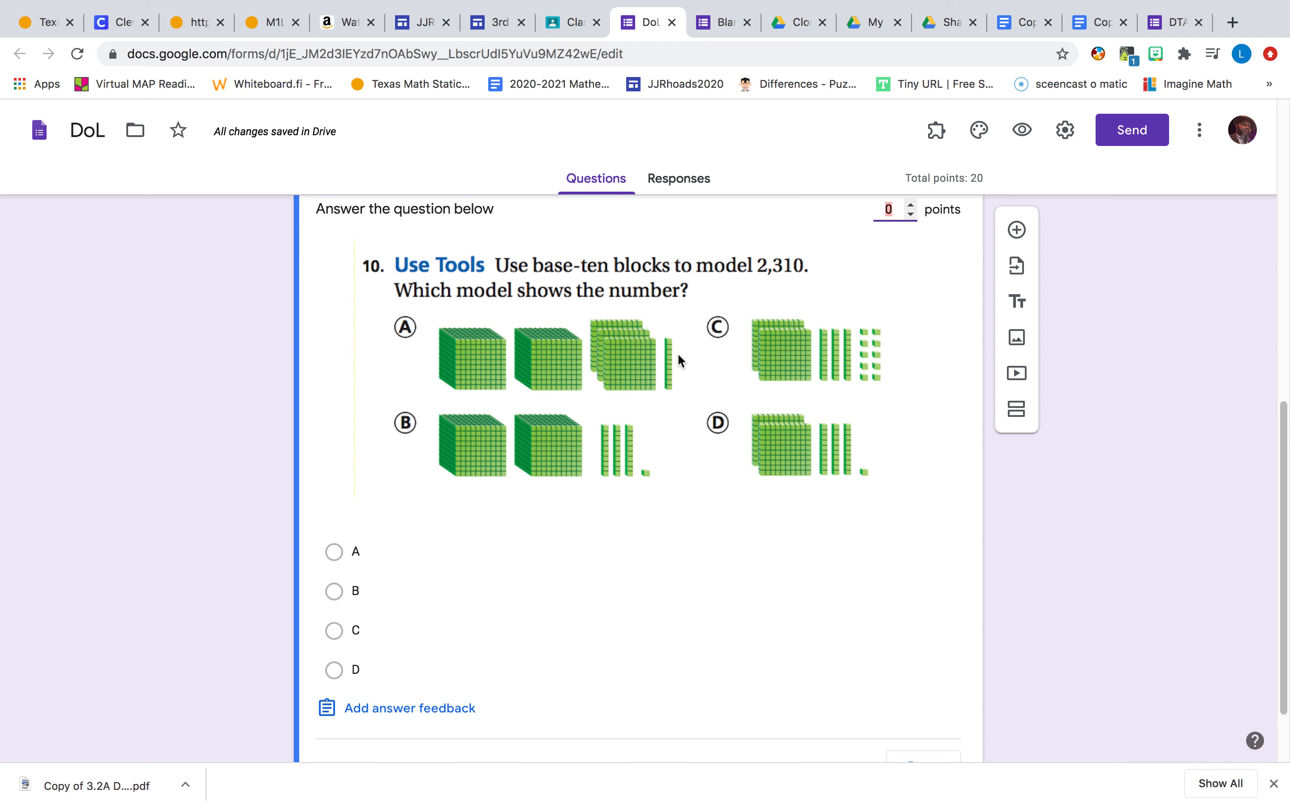
pyautogui.click(336, 554)
pyautogui.scroll(-2, 812, 576)
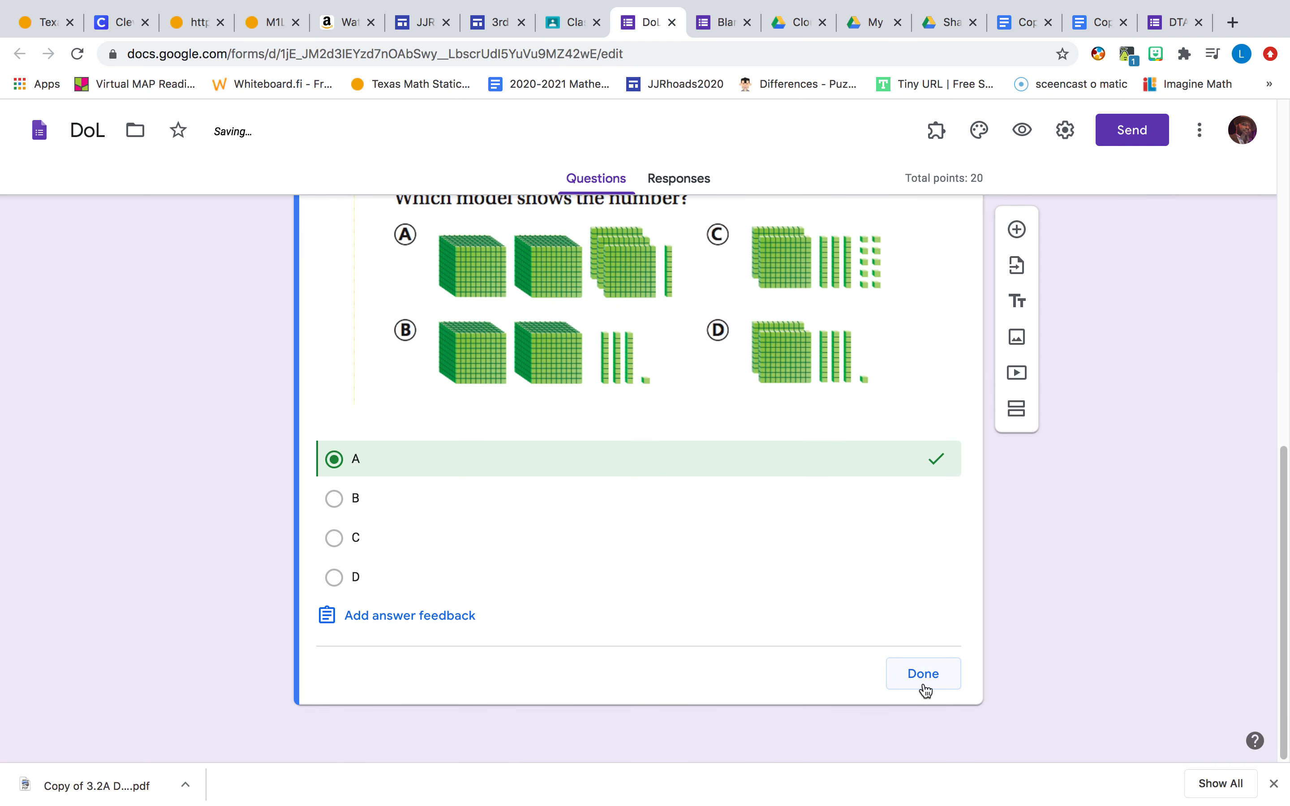
# - Set the base-ten blocks question to 20 points and finish its answer key
pyautogui.scroll(5, 924, 671)
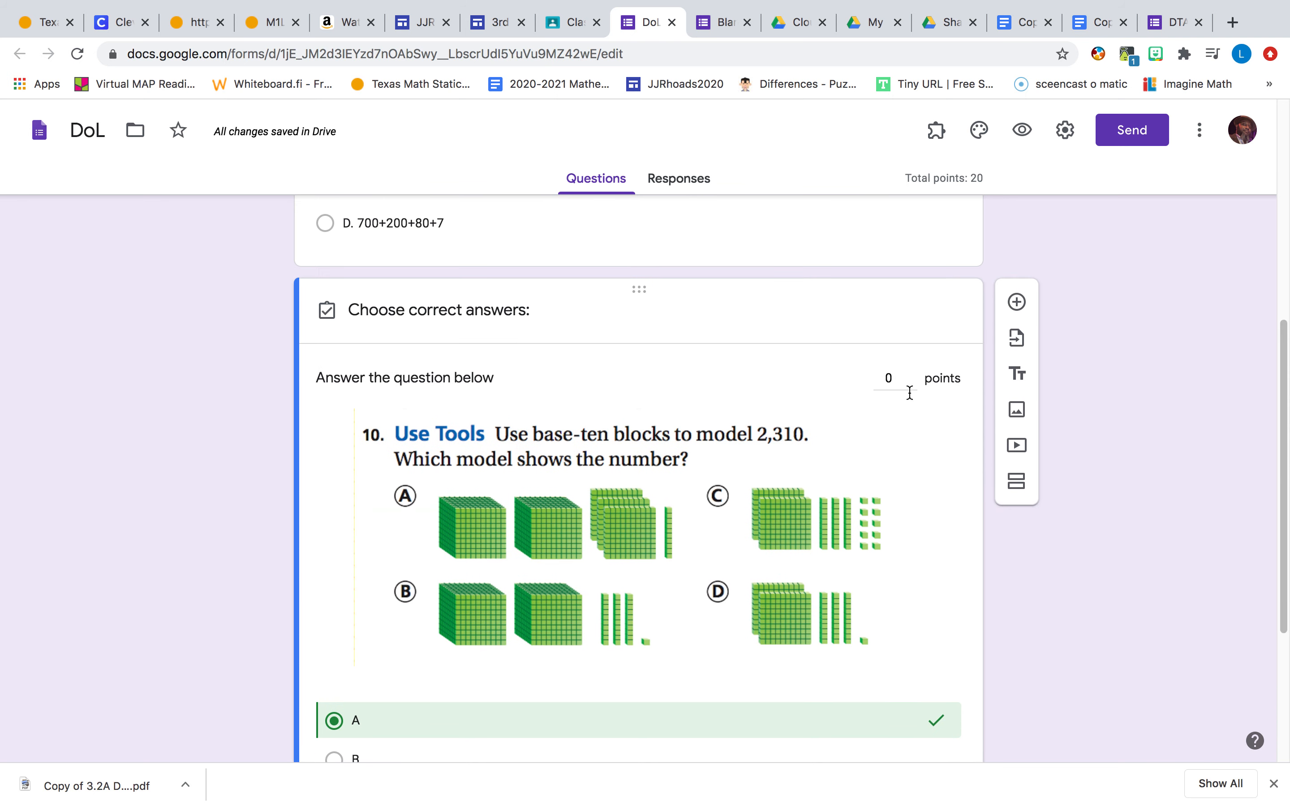
pyautogui.click(889, 378)
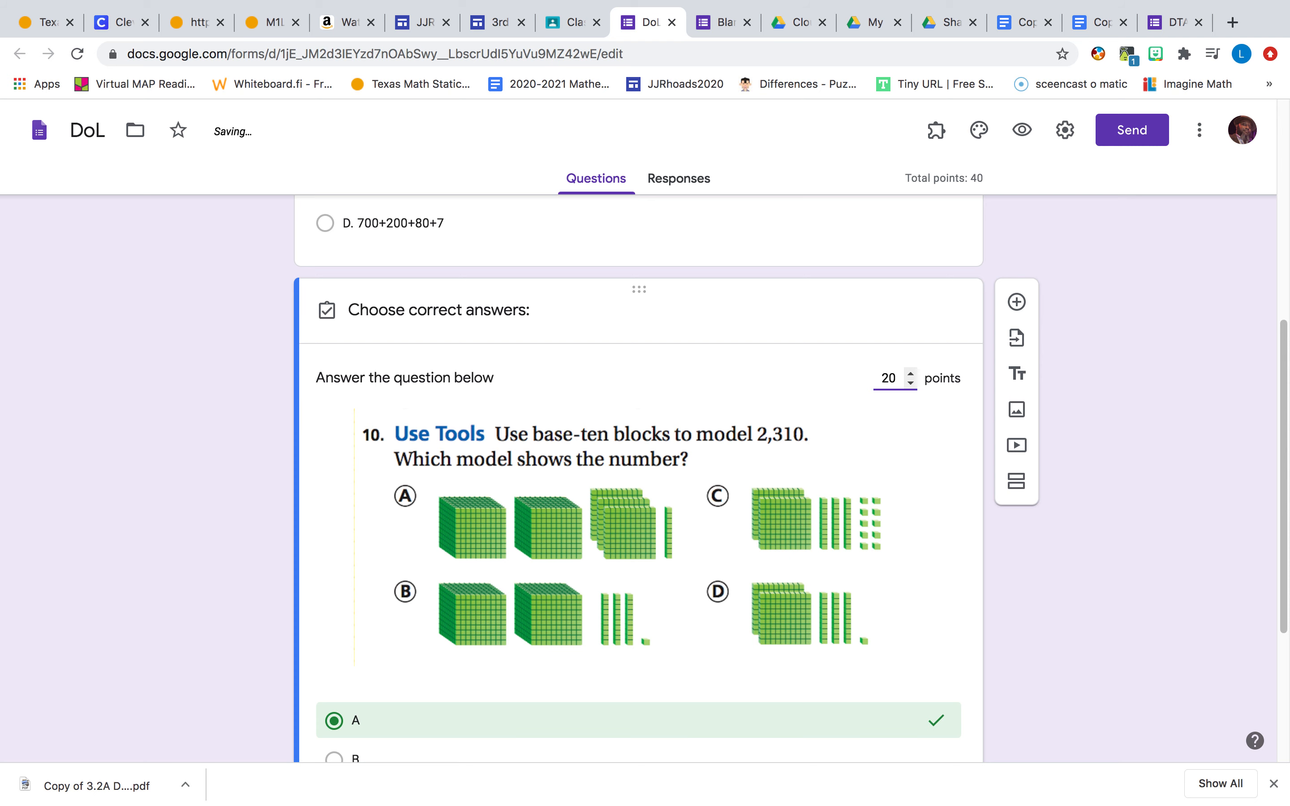
pyautogui.scroll(-4, 860, 294)
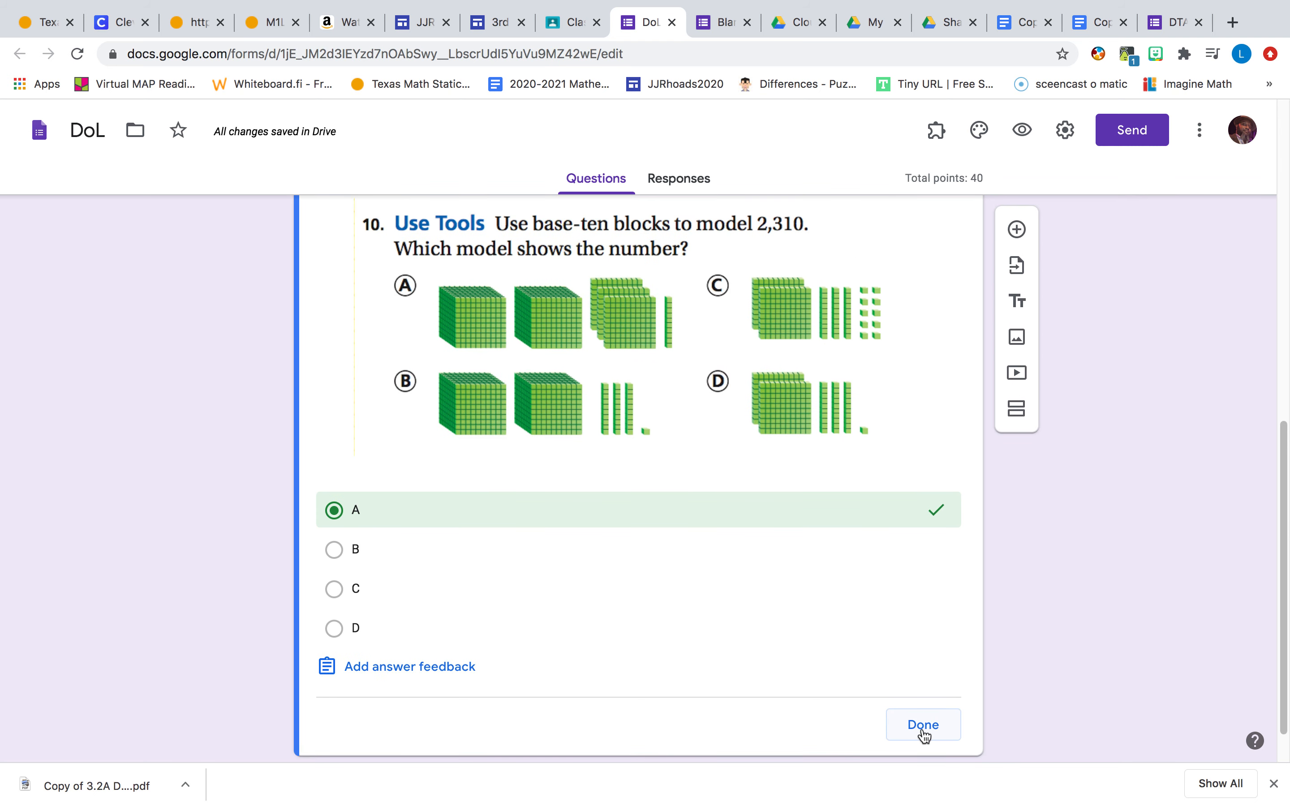
pyautogui.click(924, 731)
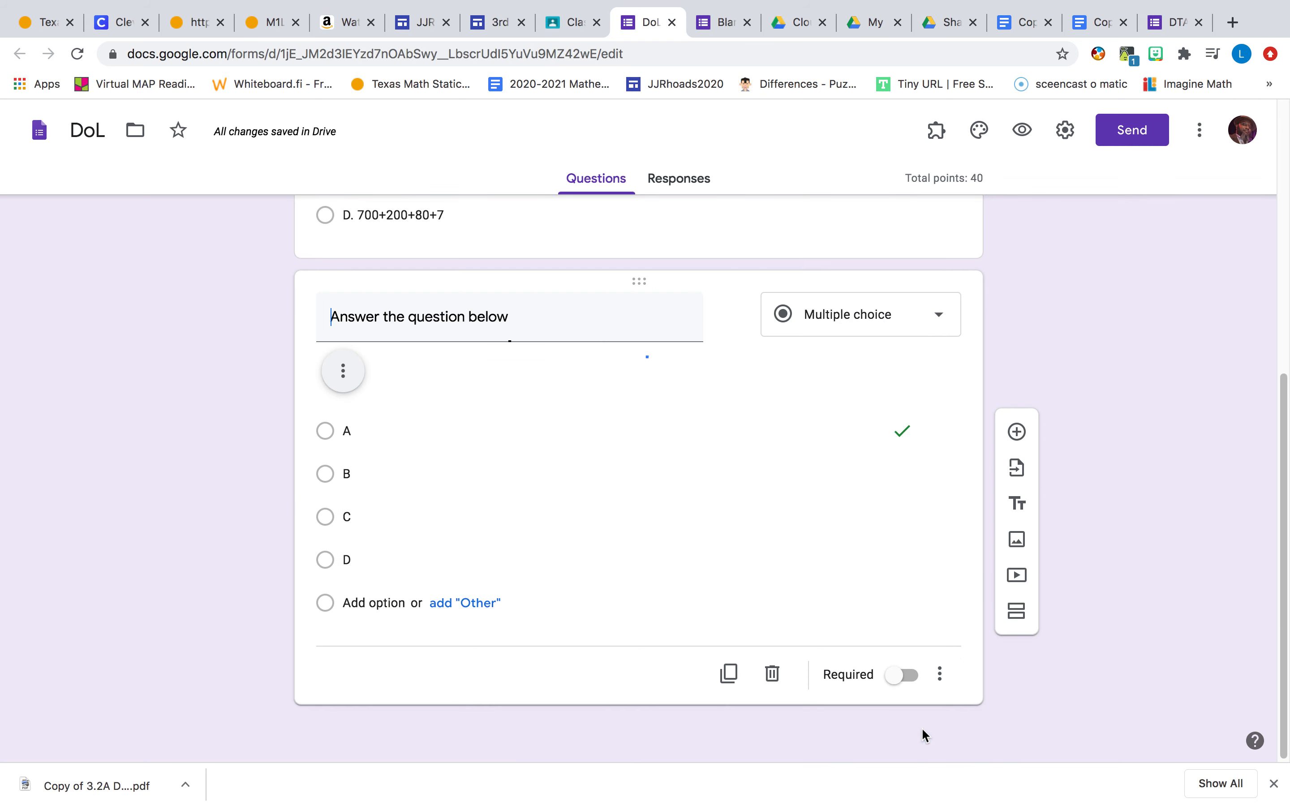
# - Make the base-ten blocks question required and return to the beginning of the form
pyautogui.scroll(-4, 867, 645)
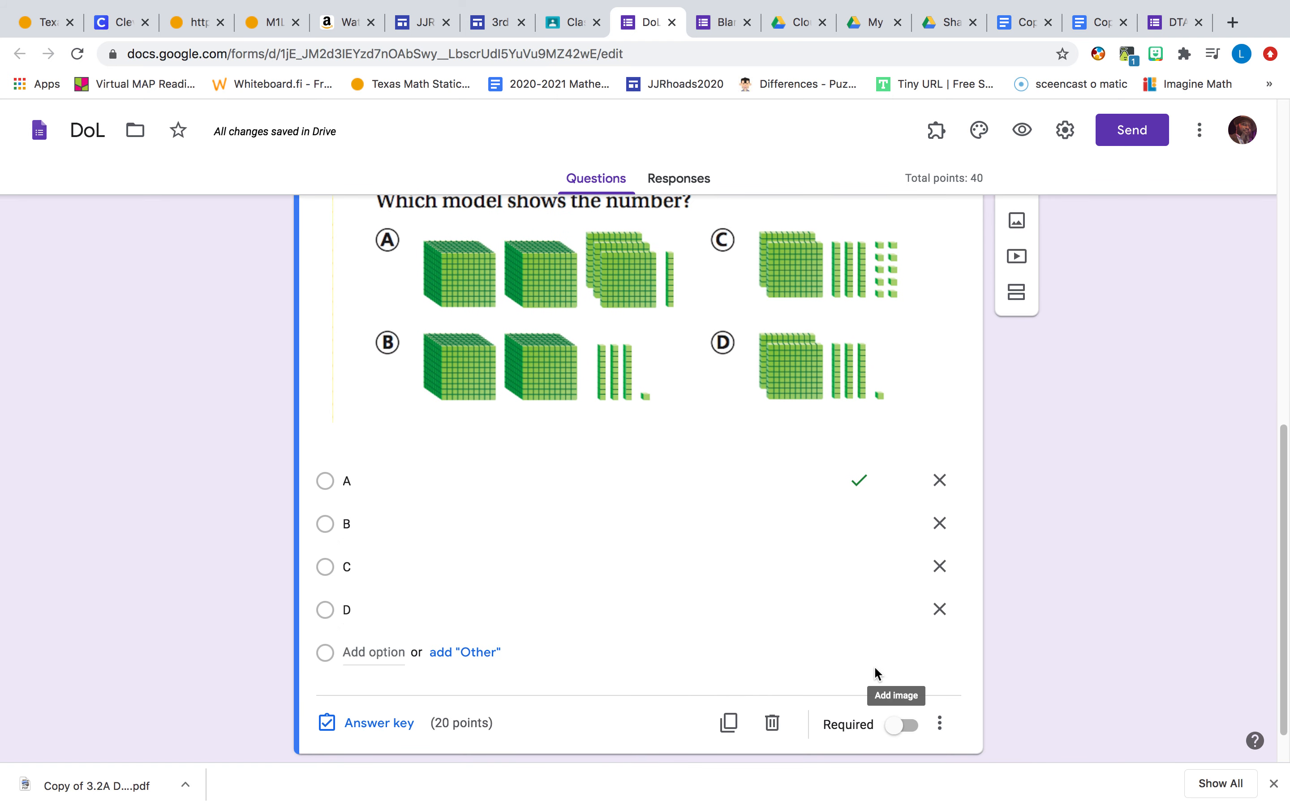
pyautogui.click(926, 739)
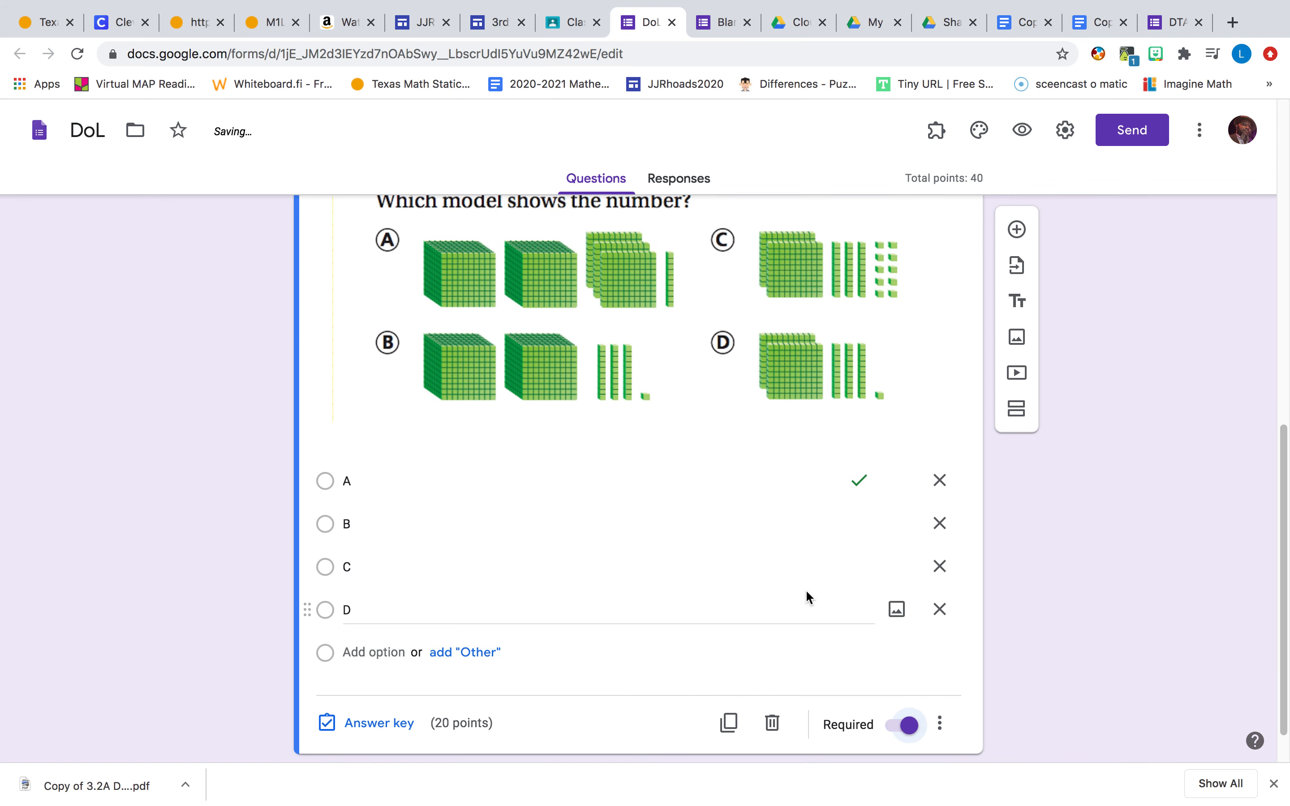
pyautogui.scroll(10, 805, 592)
pyautogui.scroll(3, 804, 594)
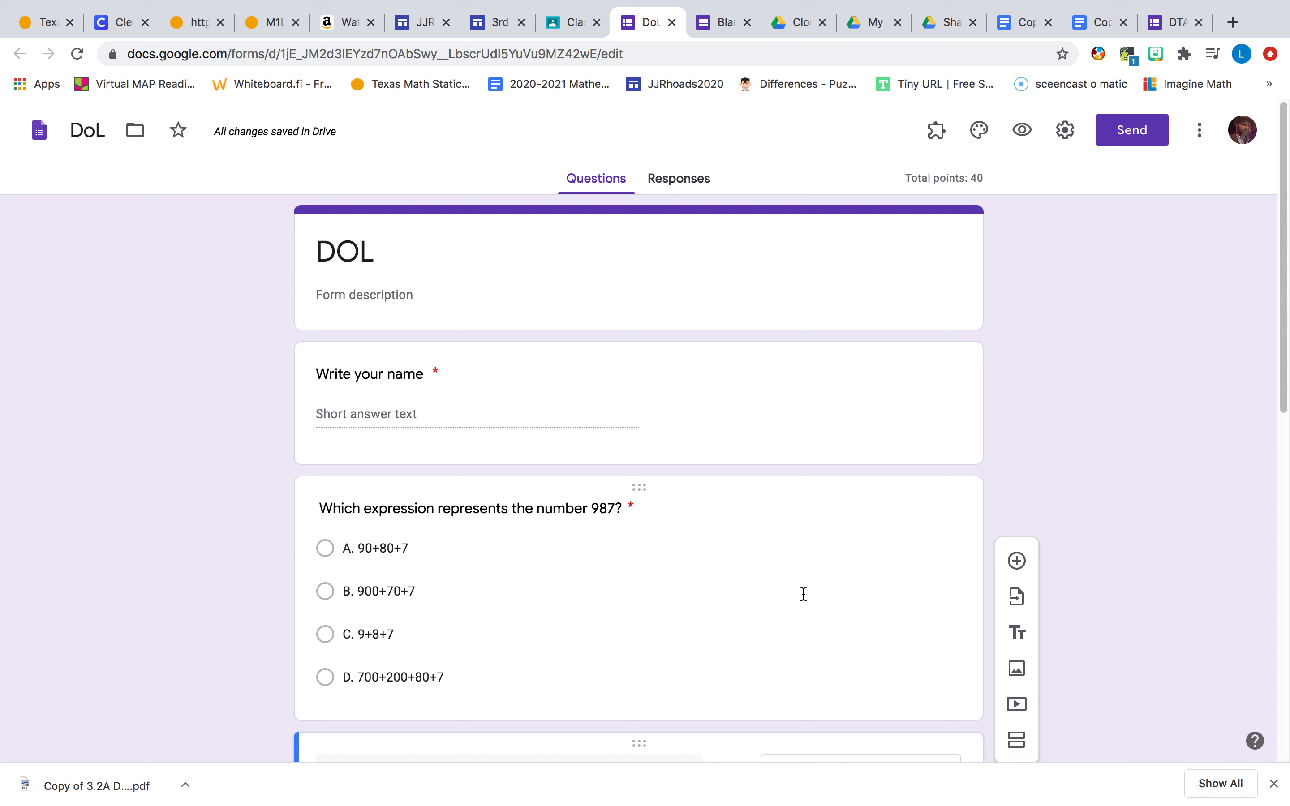
# - Review the DoL form from its title through the base-ten blocks question and its answer options
pyautogui.scroll(-13, 804, 595)
pyautogui.scroll(10, 803, 594)
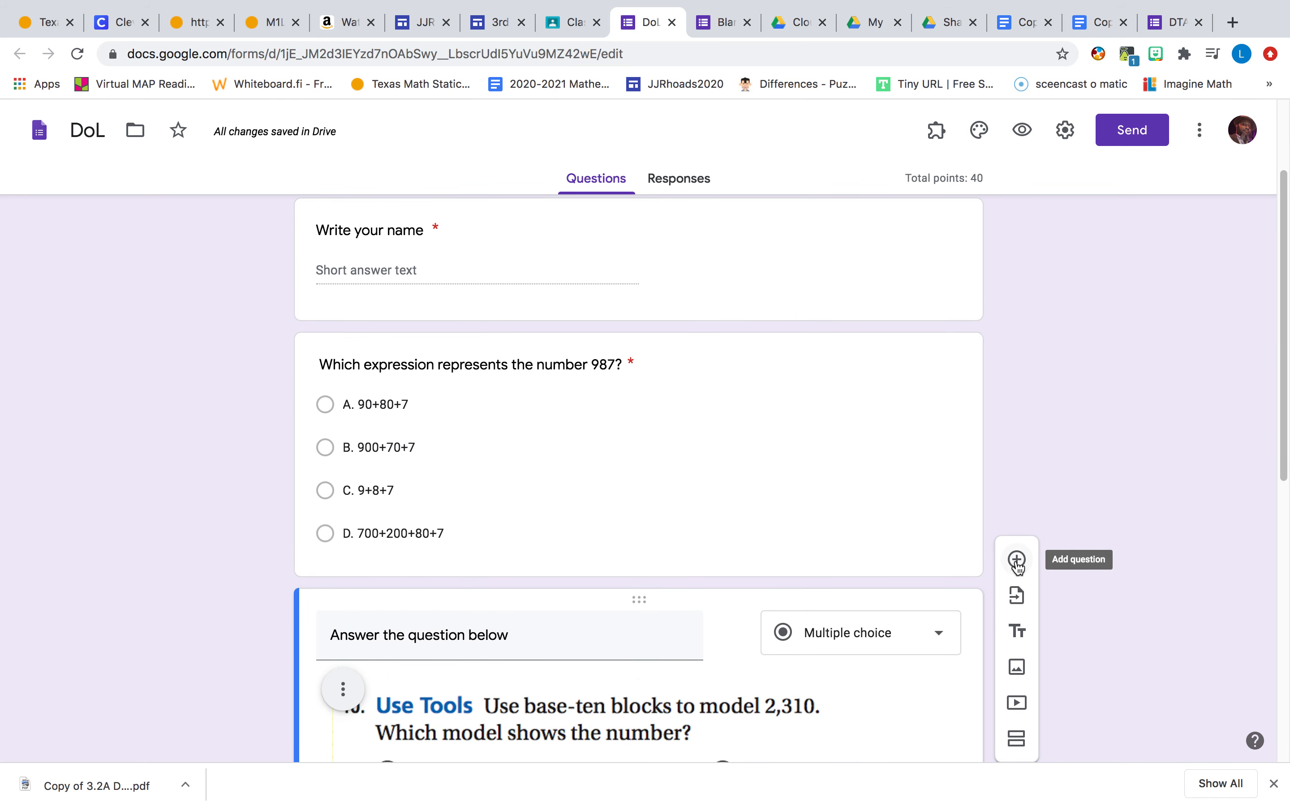
pyautogui.scroll(-9, 996, 556)
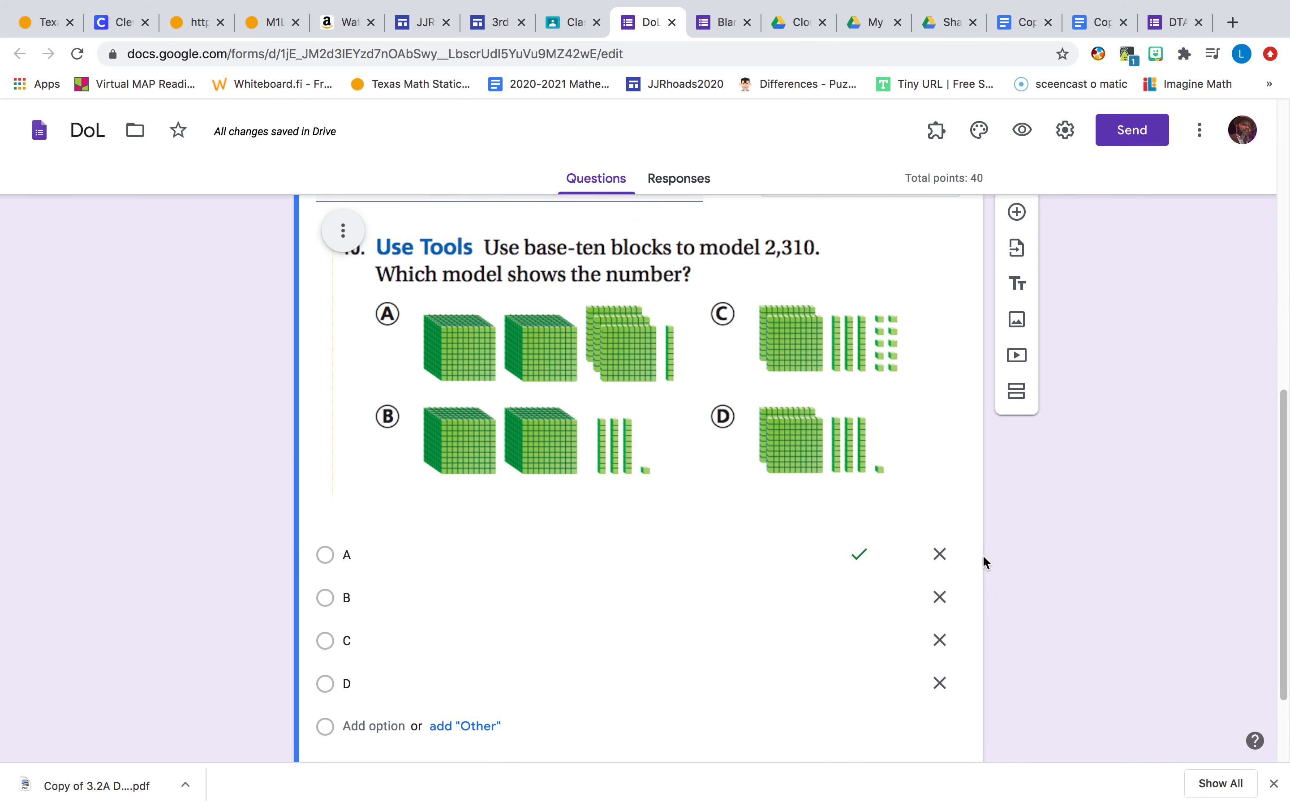
pyautogui.scroll(10, 738, 549)
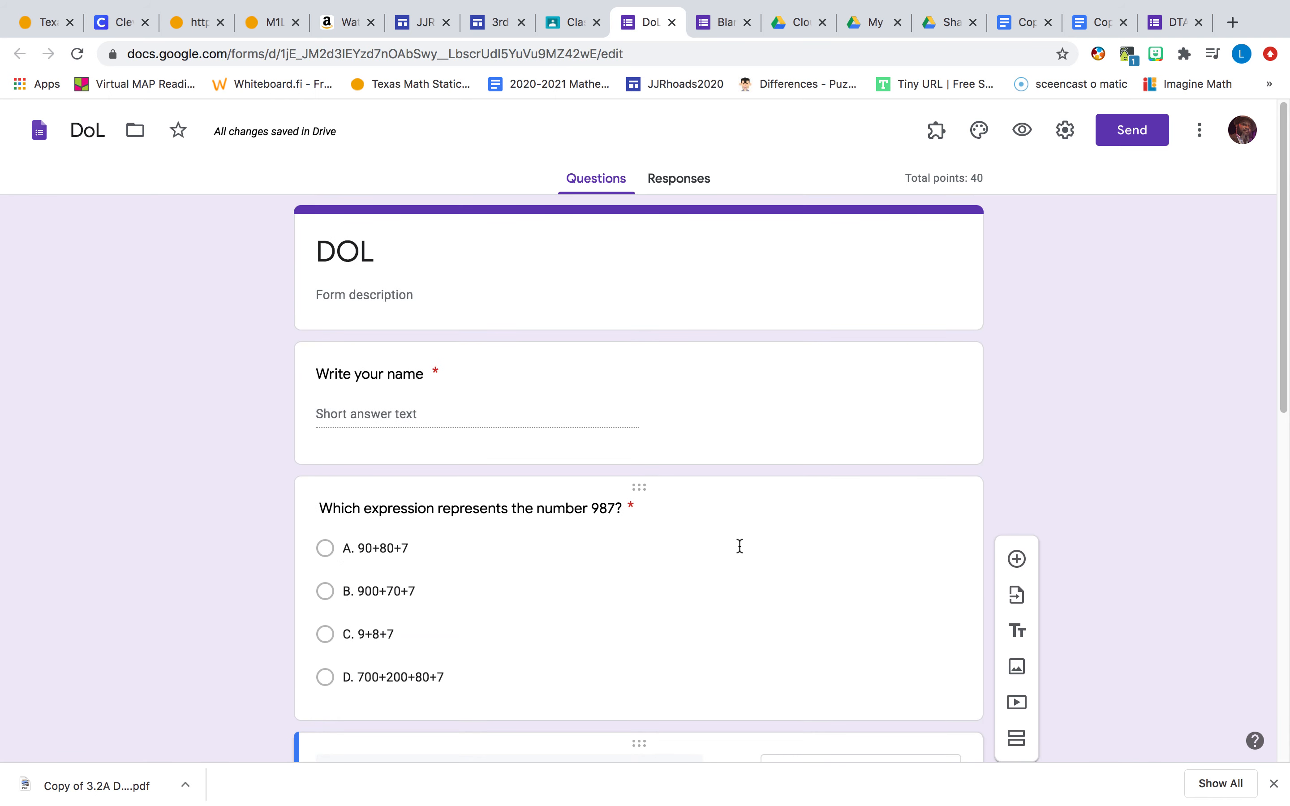
pyautogui.scroll(-11, 738, 546)
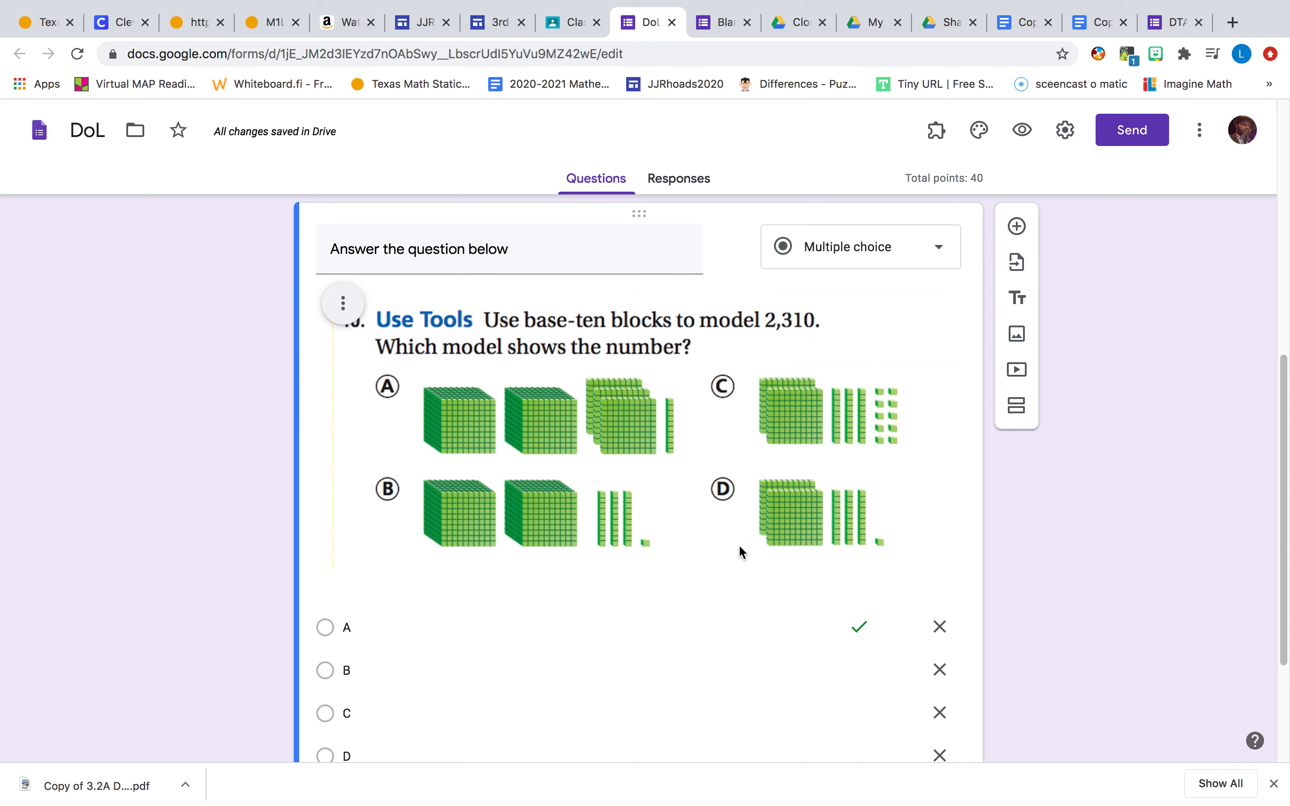
pyautogui.scroll(-2, 739, 546)
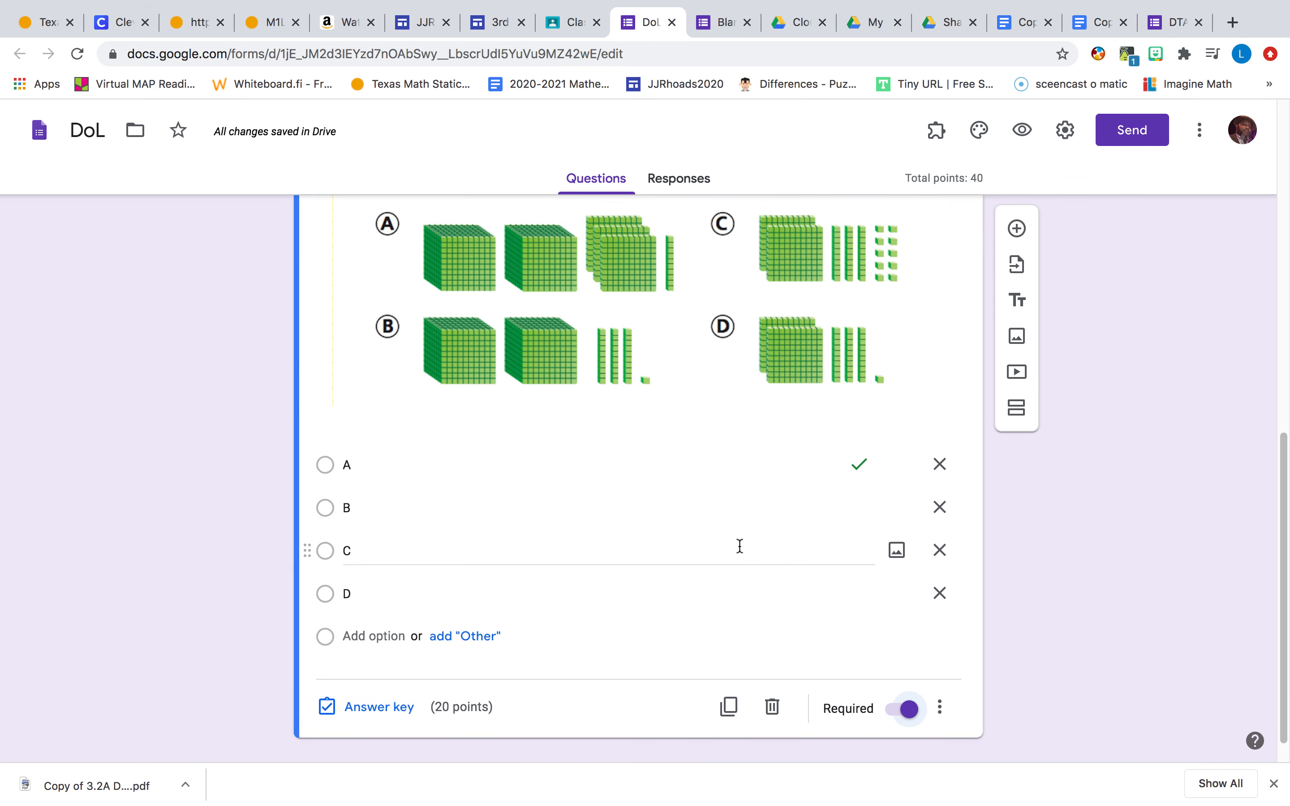
# - Switch to the Google Classroom assignment draft and title it DOL
pyautogui.click(578, 25)
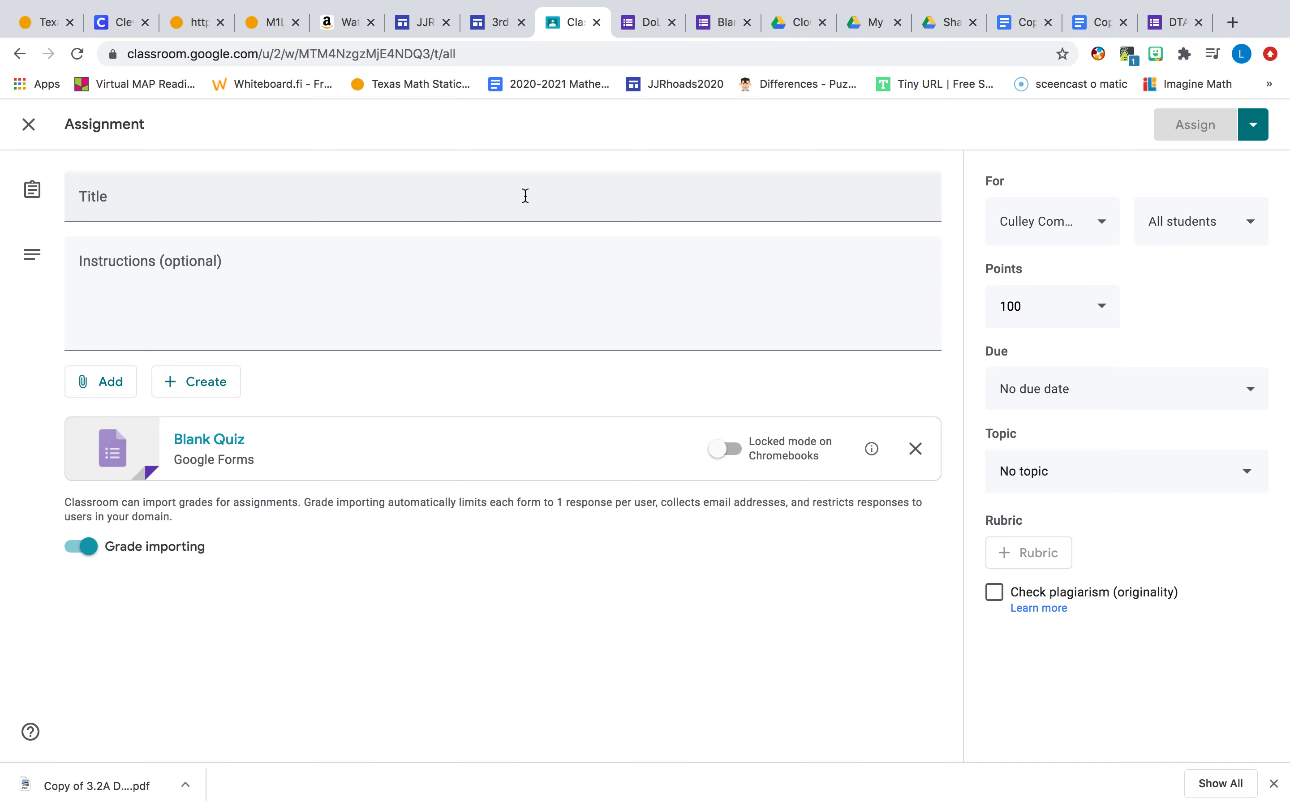
pyautogui.click(437, 207)
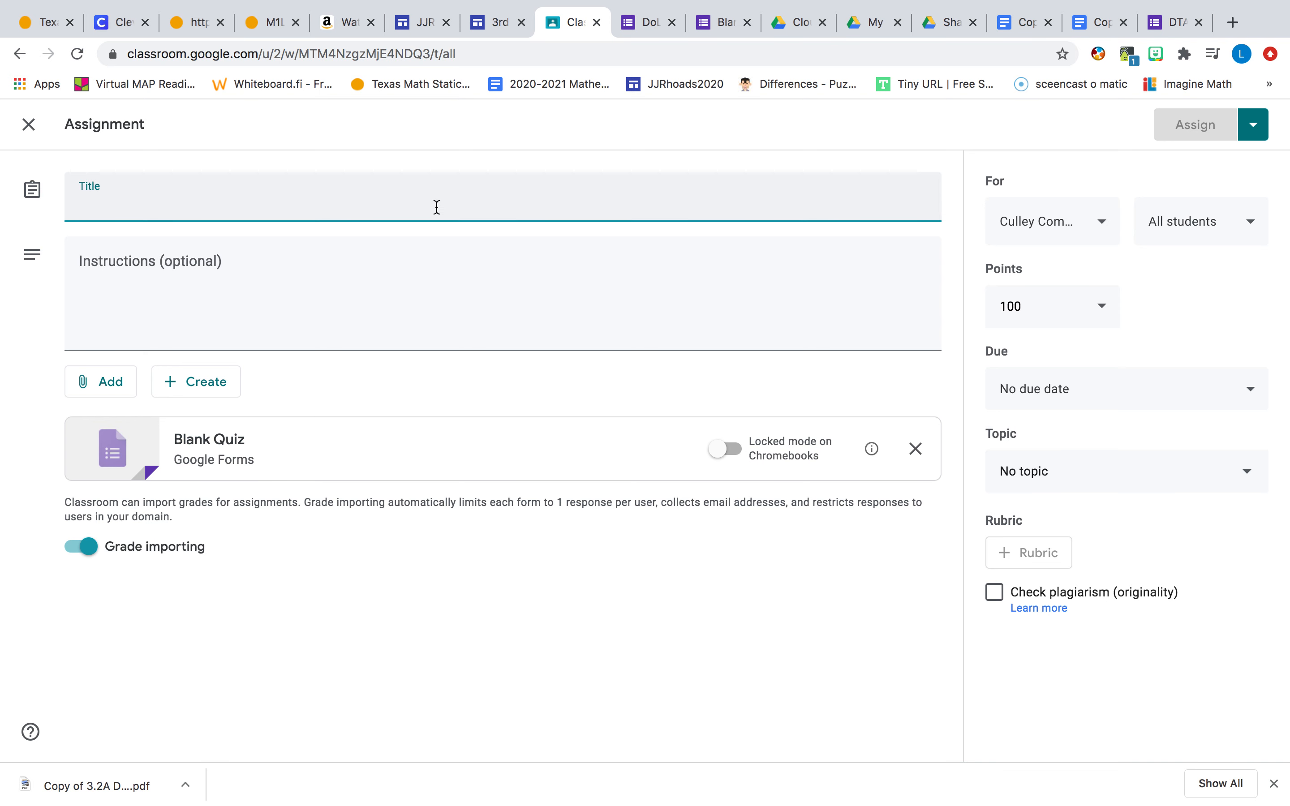
pyautogui.write('DOL')
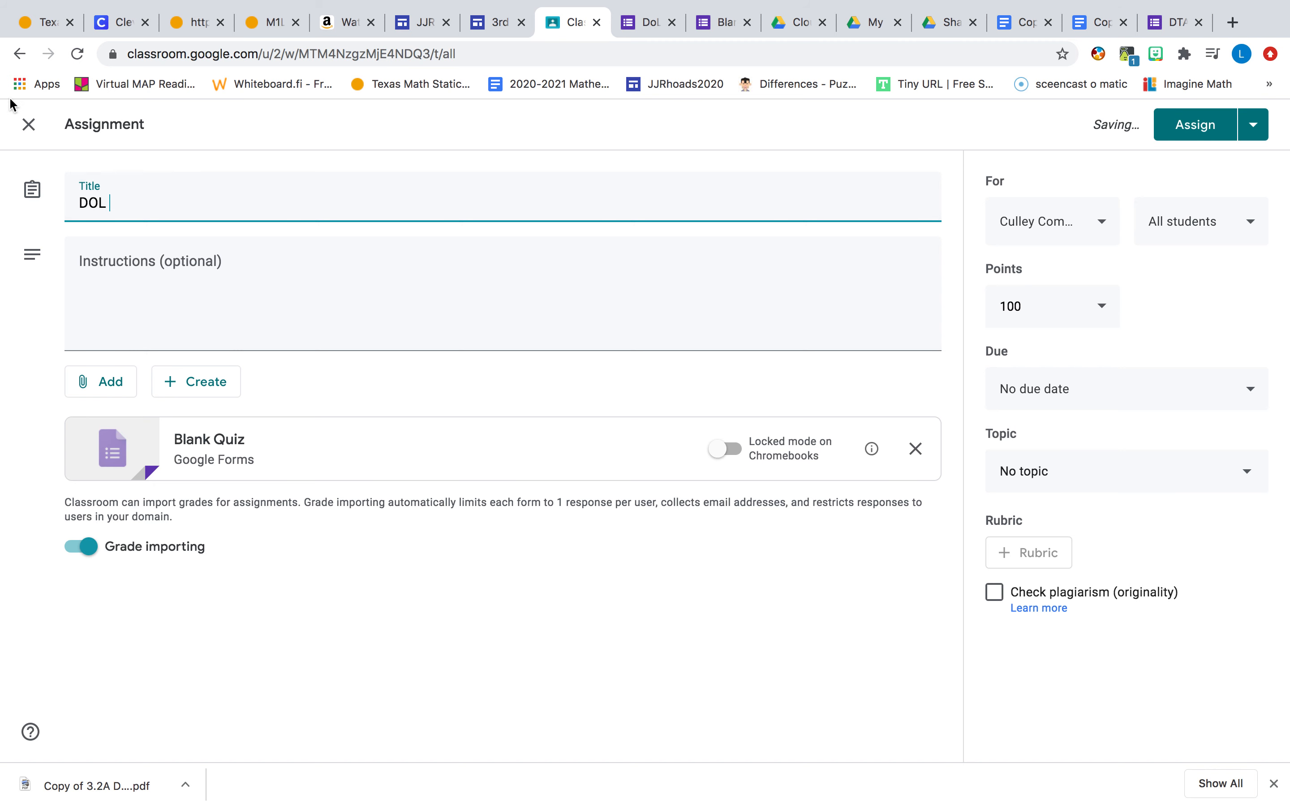
# - Enter the assignment instructions "Complete the multiple choice questions"
pyautogui.click(193, 272)
pyautogui.write('C')
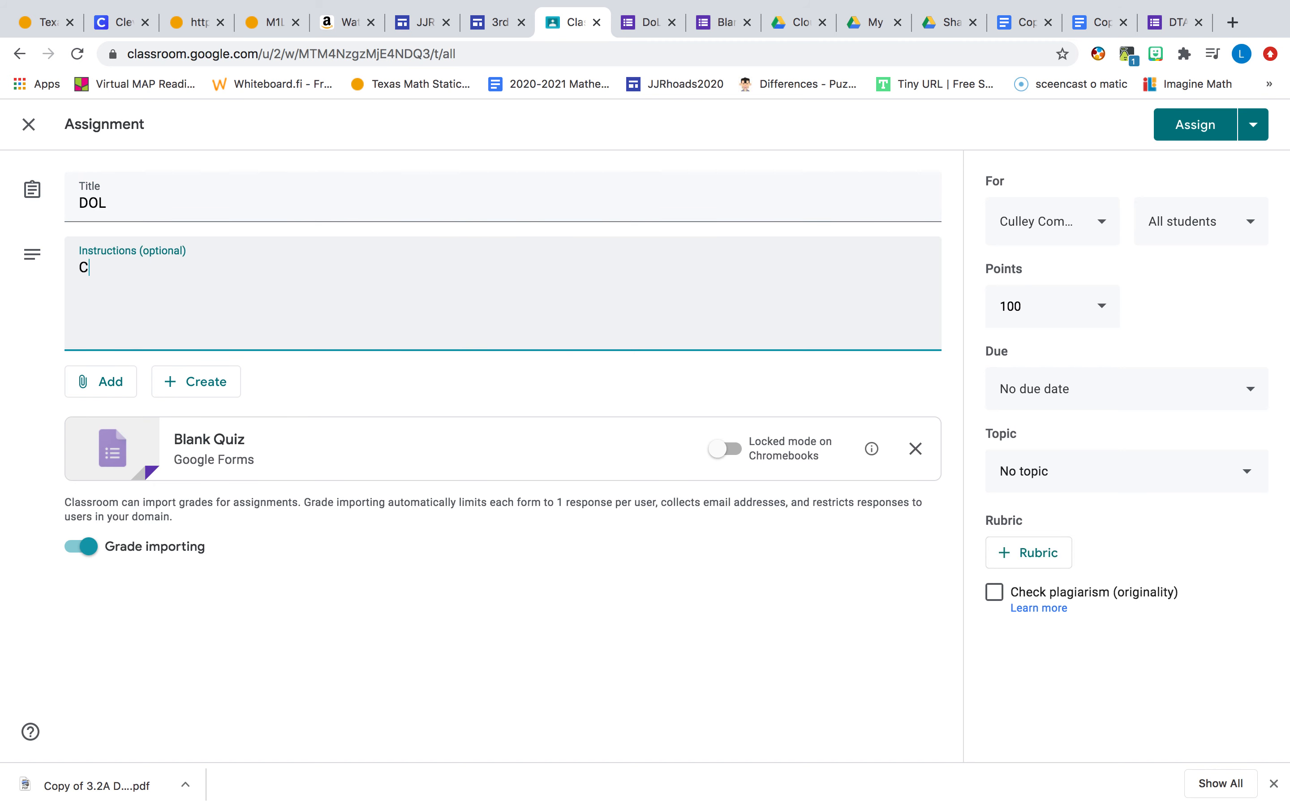
pyautogui.write('omplete the mu')
pyautogui.press('BackSpace')
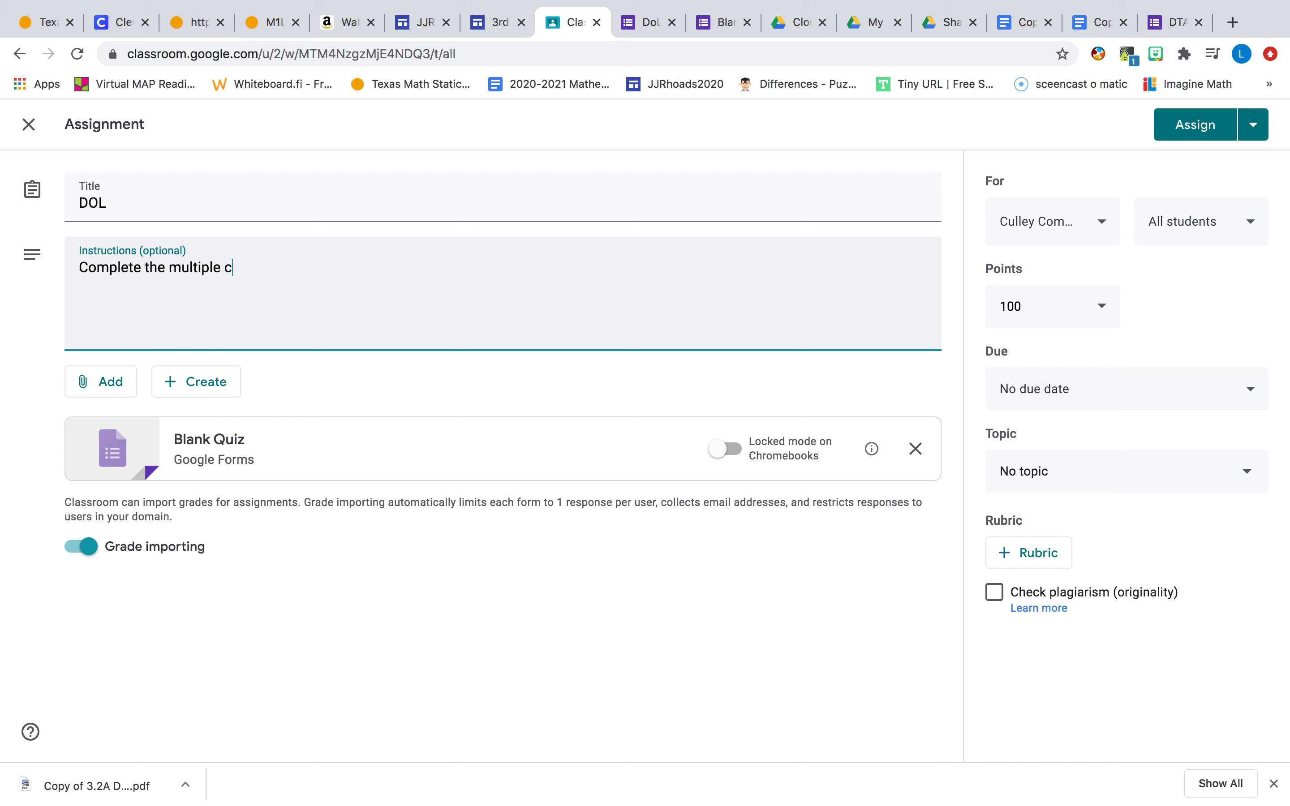
pyautogui.write('questions')
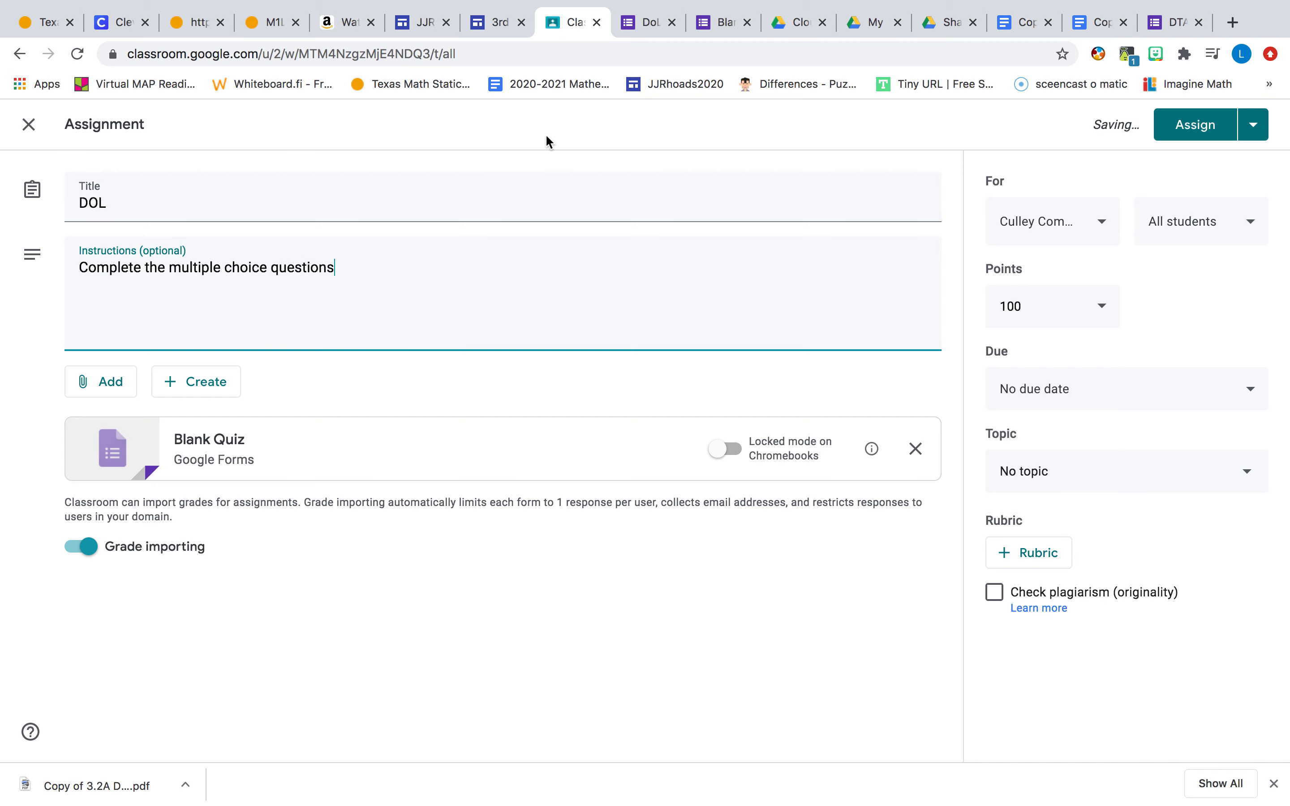
pyautogui.click(584, 368)
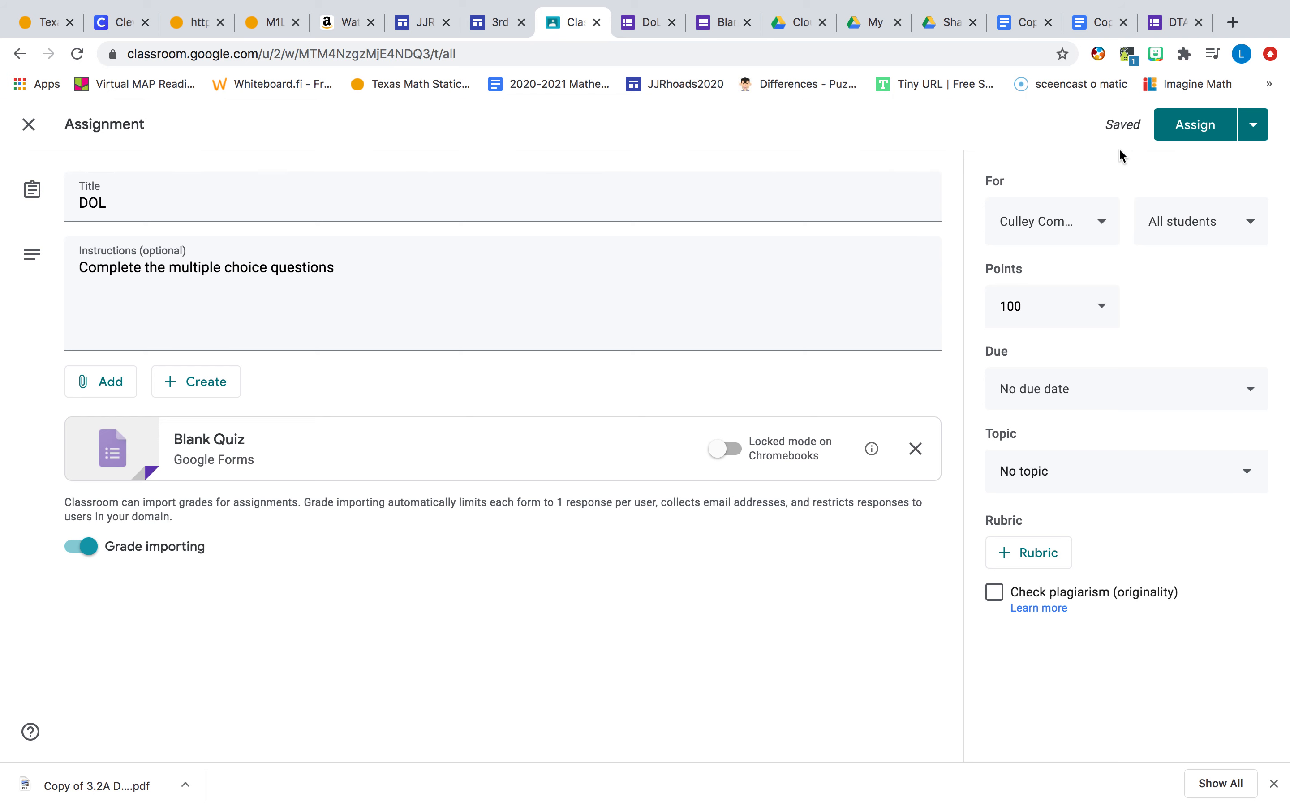
# - Switch to the school account's Google Drive and open the Community Math 3B class folder inside My Drive's Classroom folder
pyautogui.click(856, 26)
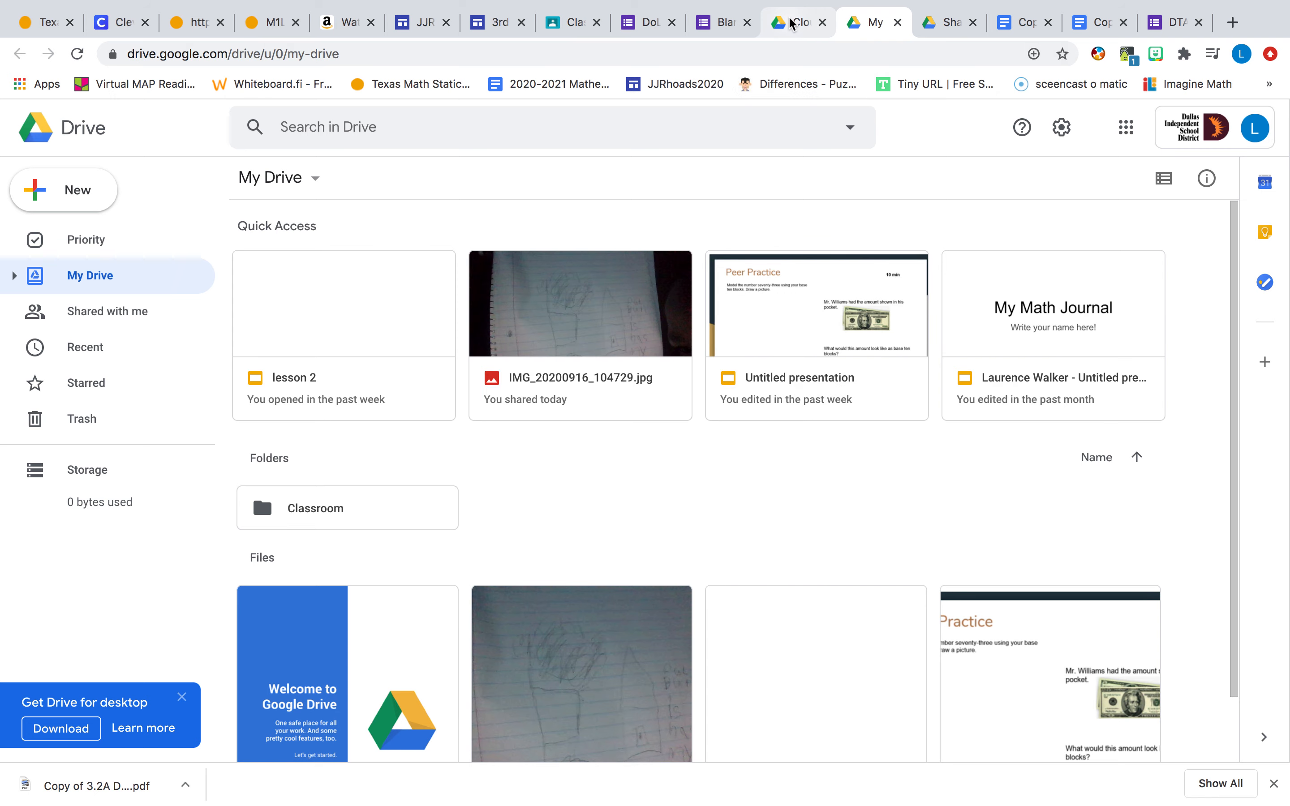
pyautogui.click(800, 23)
pyautogui.click(952, 22)
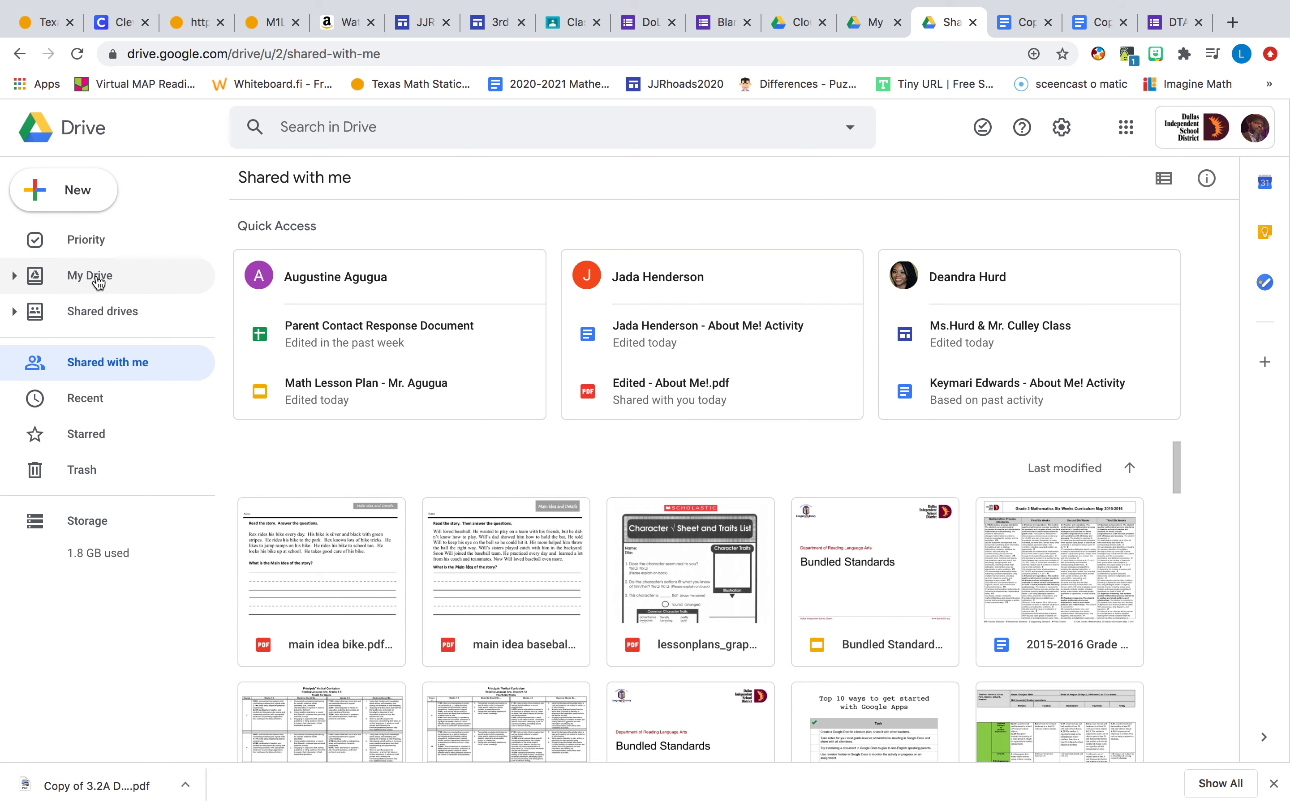
pyautogui.click(98, 282)
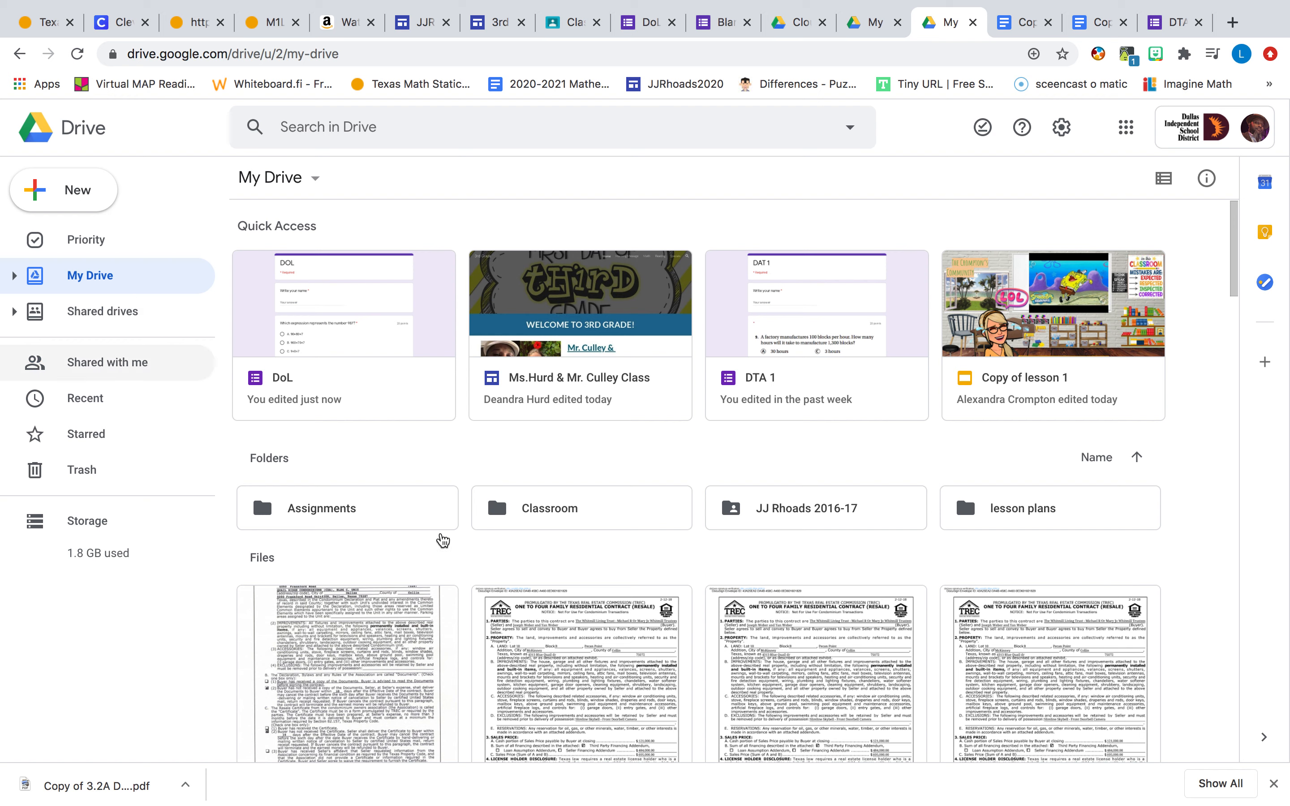
pyautogui.click(556, 509)
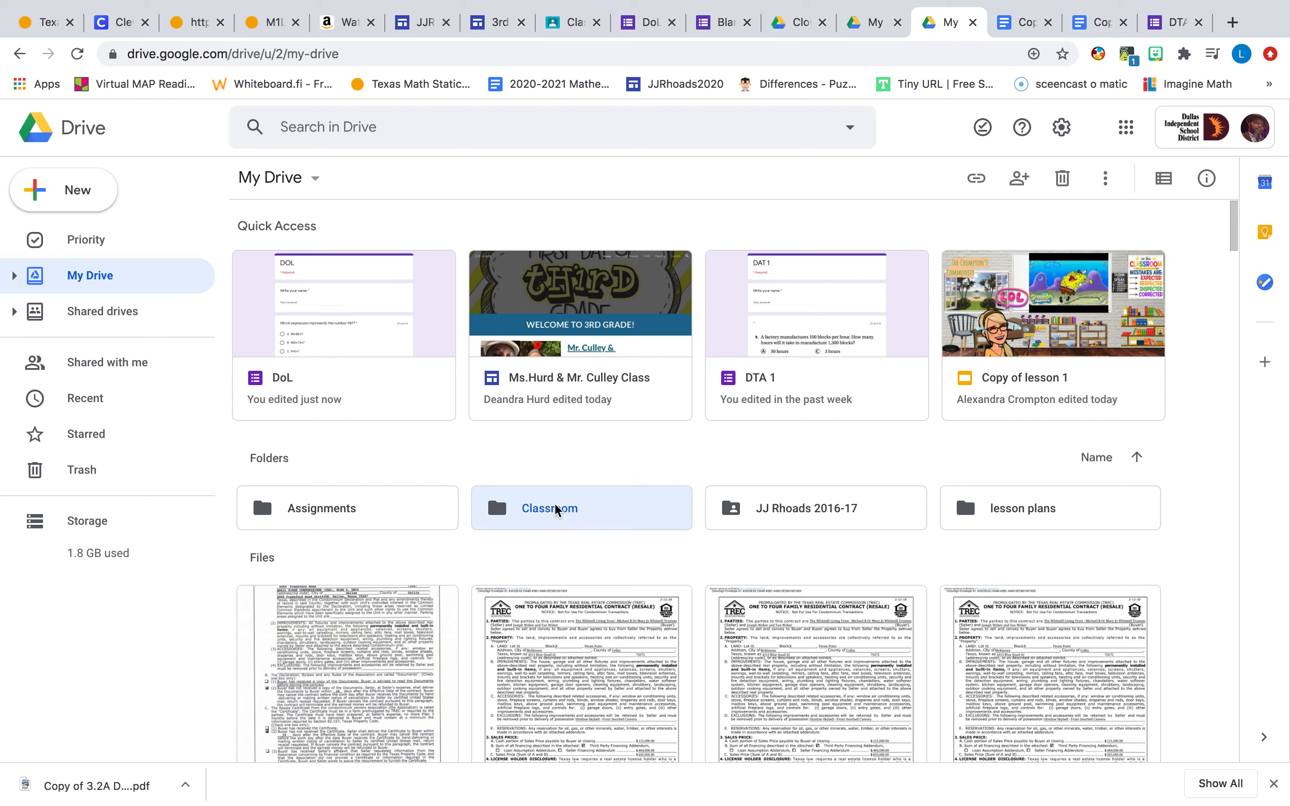
pyautogui.doubleClick(522, 513)
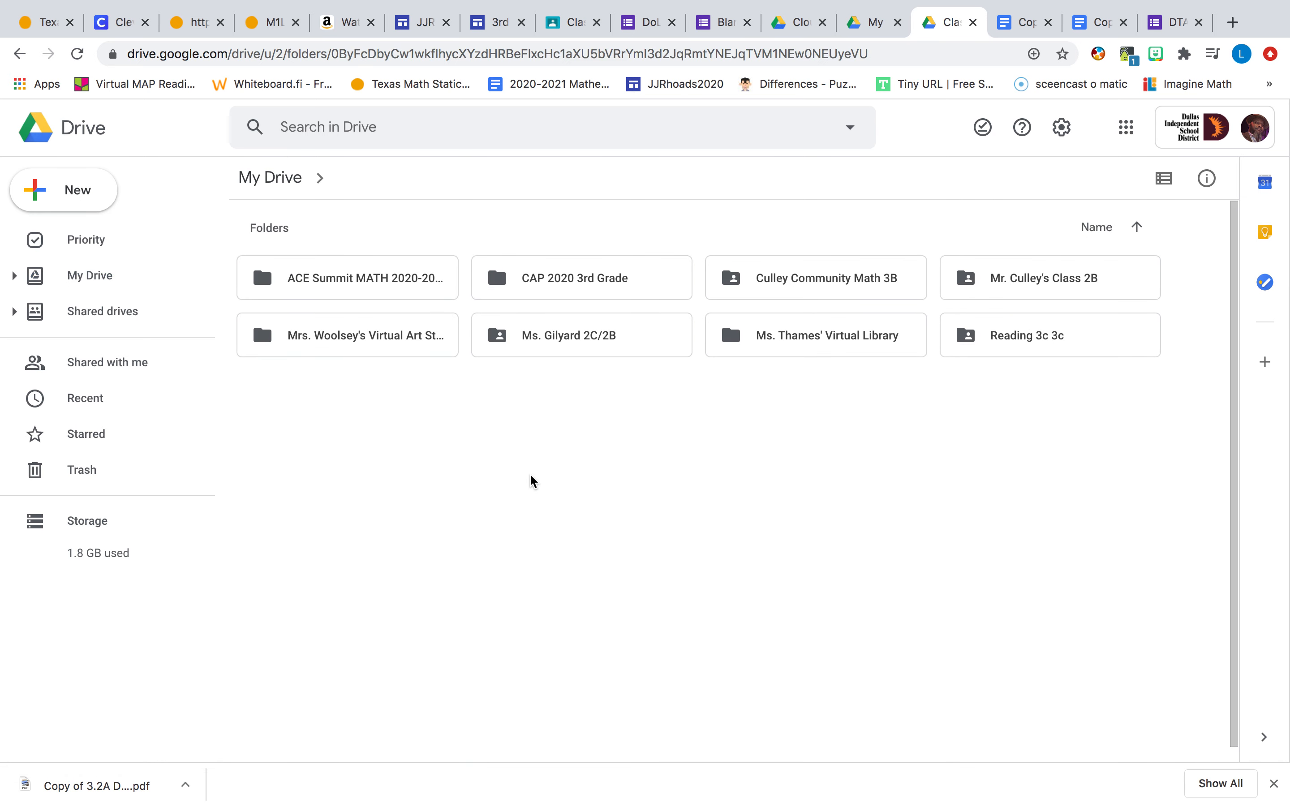
pyautogui.doubleClick(824, 279)
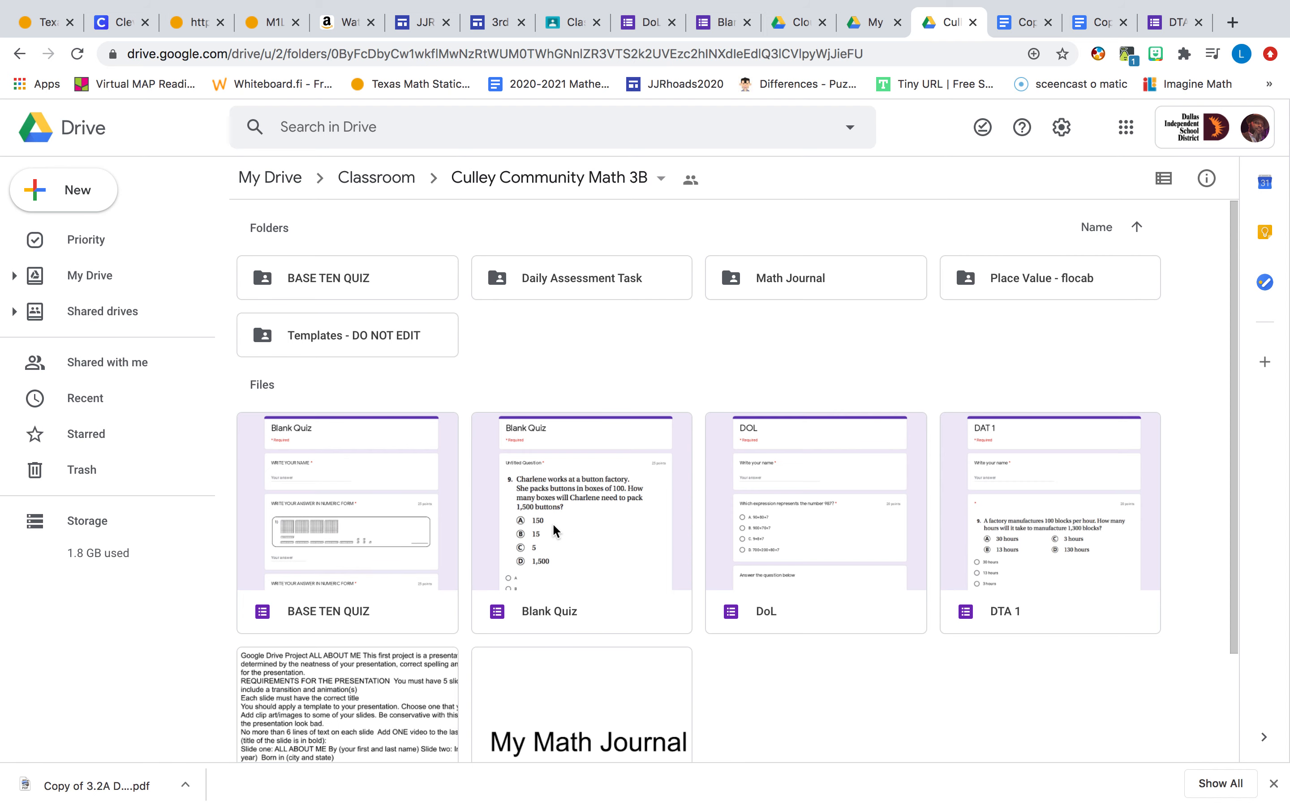
# - Open the Blank Quiz form from the class folder, check its questions and responses, and close it
pyautogui.scroll(-1, 552, 523)
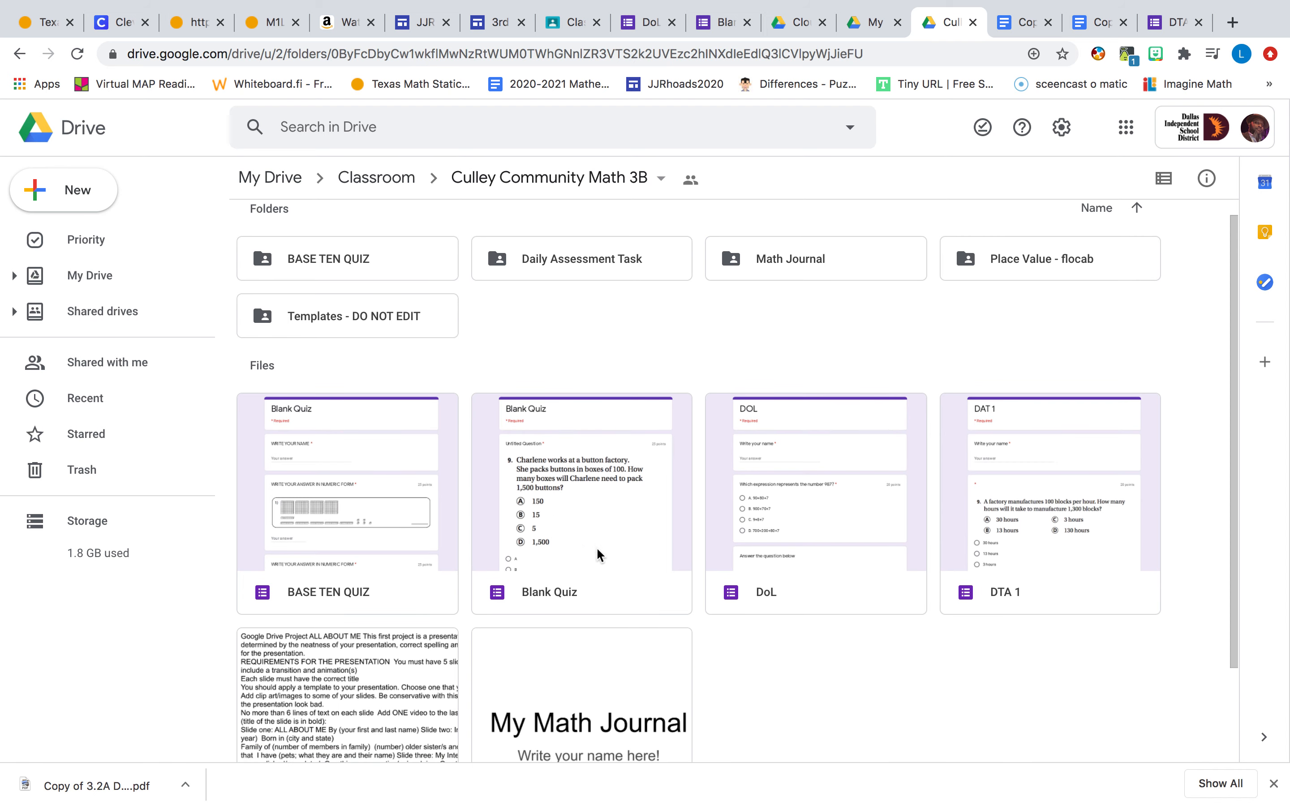
pyautogui.doubleClick(623, 510)
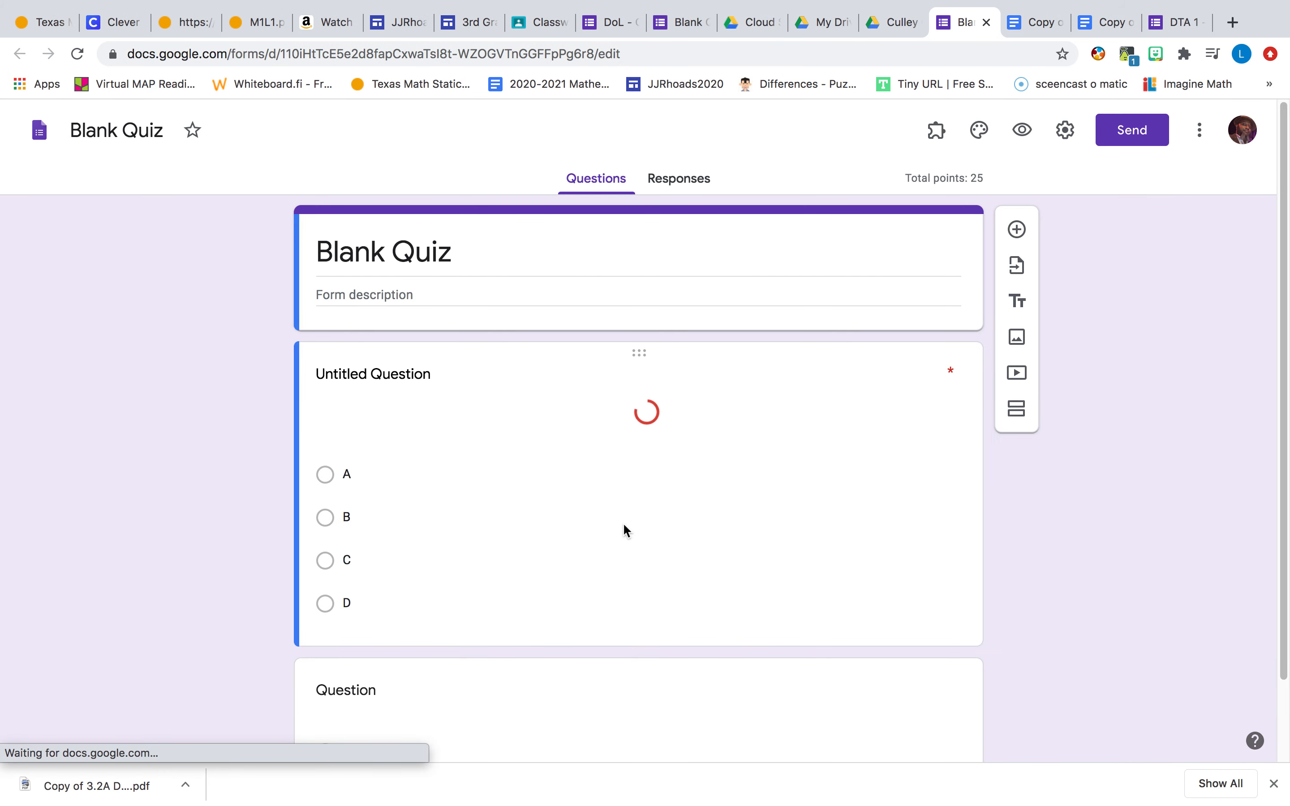
pyautogui.scroll(-3, 555, 479)
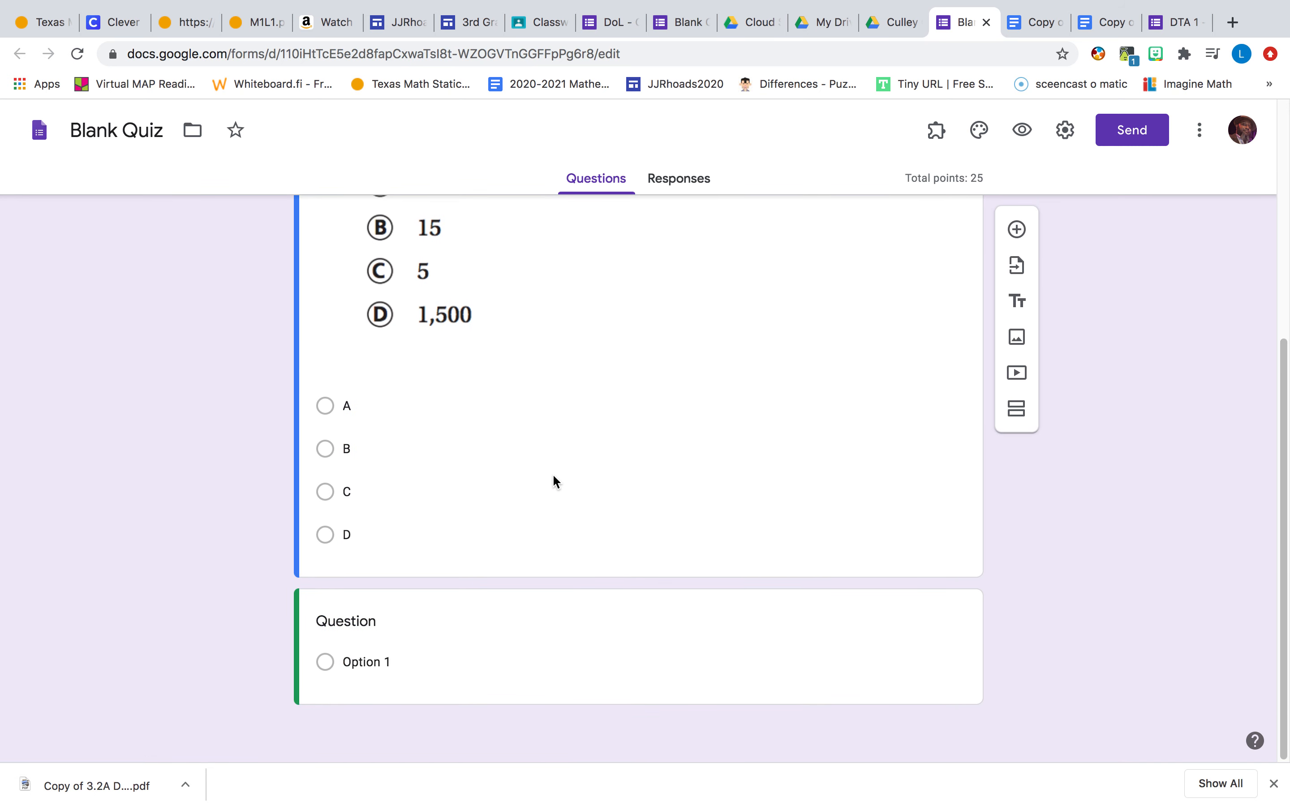
pyautogui.scroll(7, 553, 474)
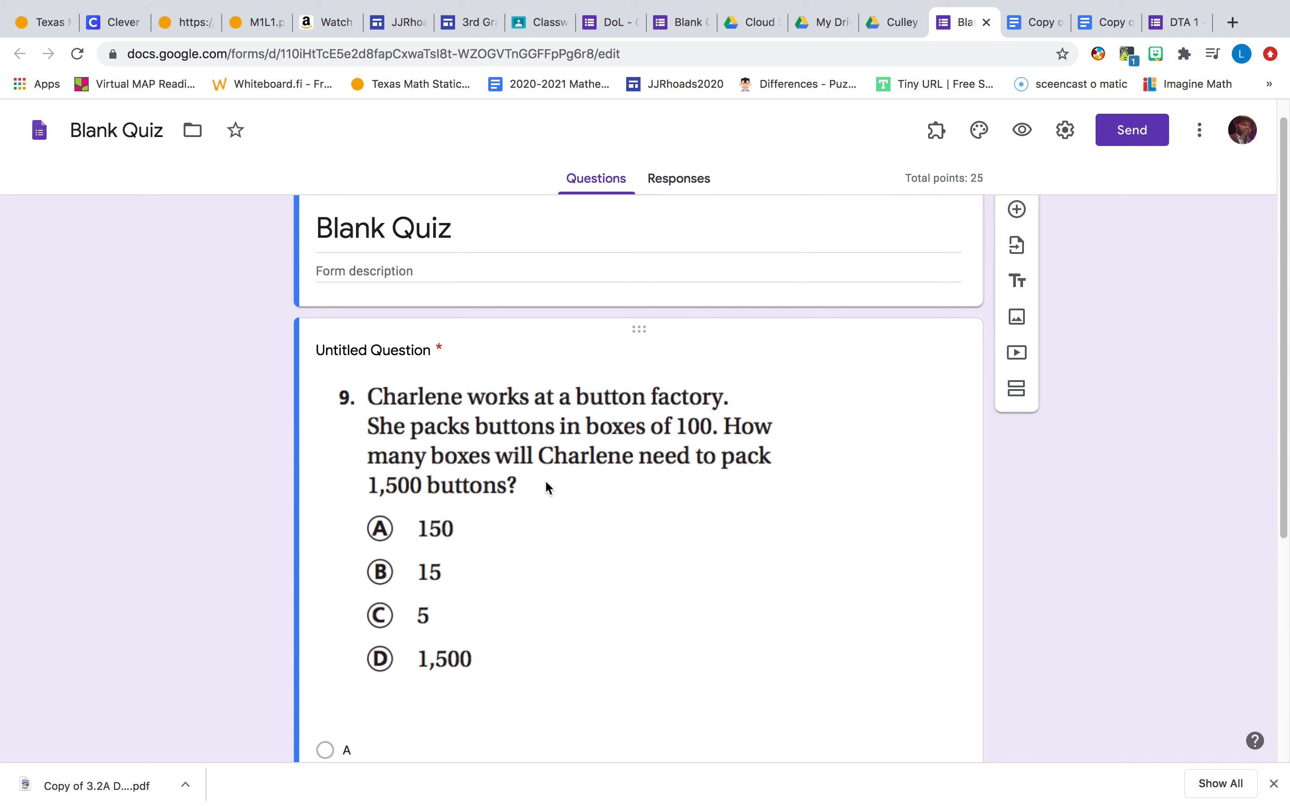
pyautogui.click(705, 184)
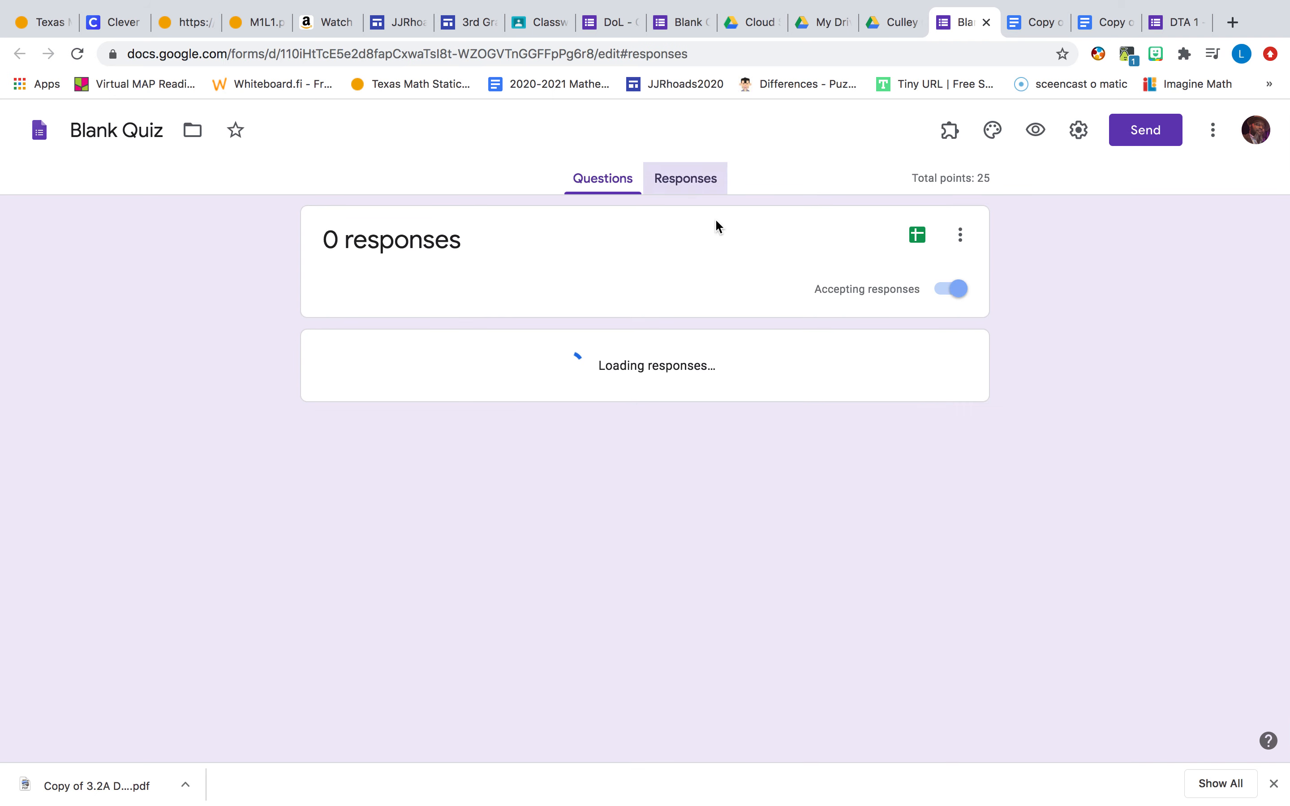
pyautogui.click(987, 22)
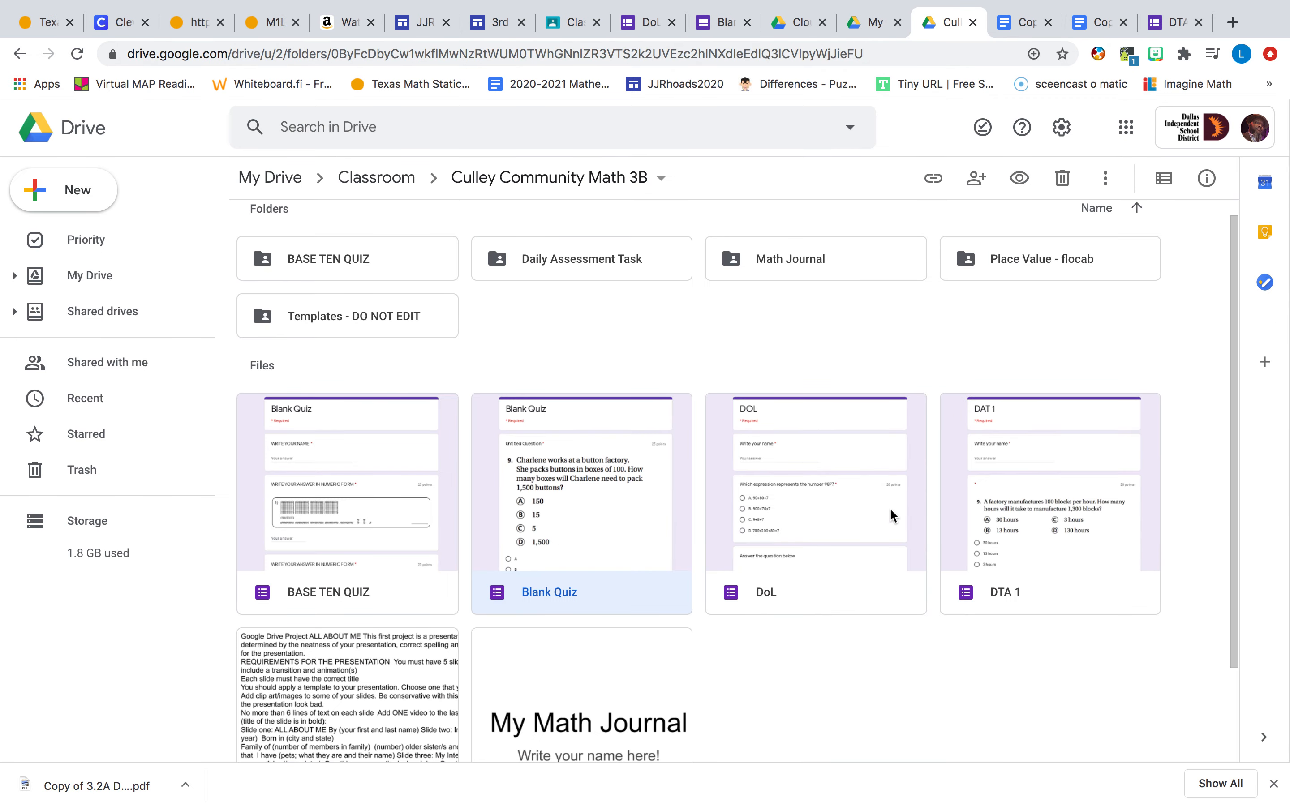
# - Open the DTA 1 form from the class folder and look through all its questions
pyautogui.doubleClick(1014, 487)
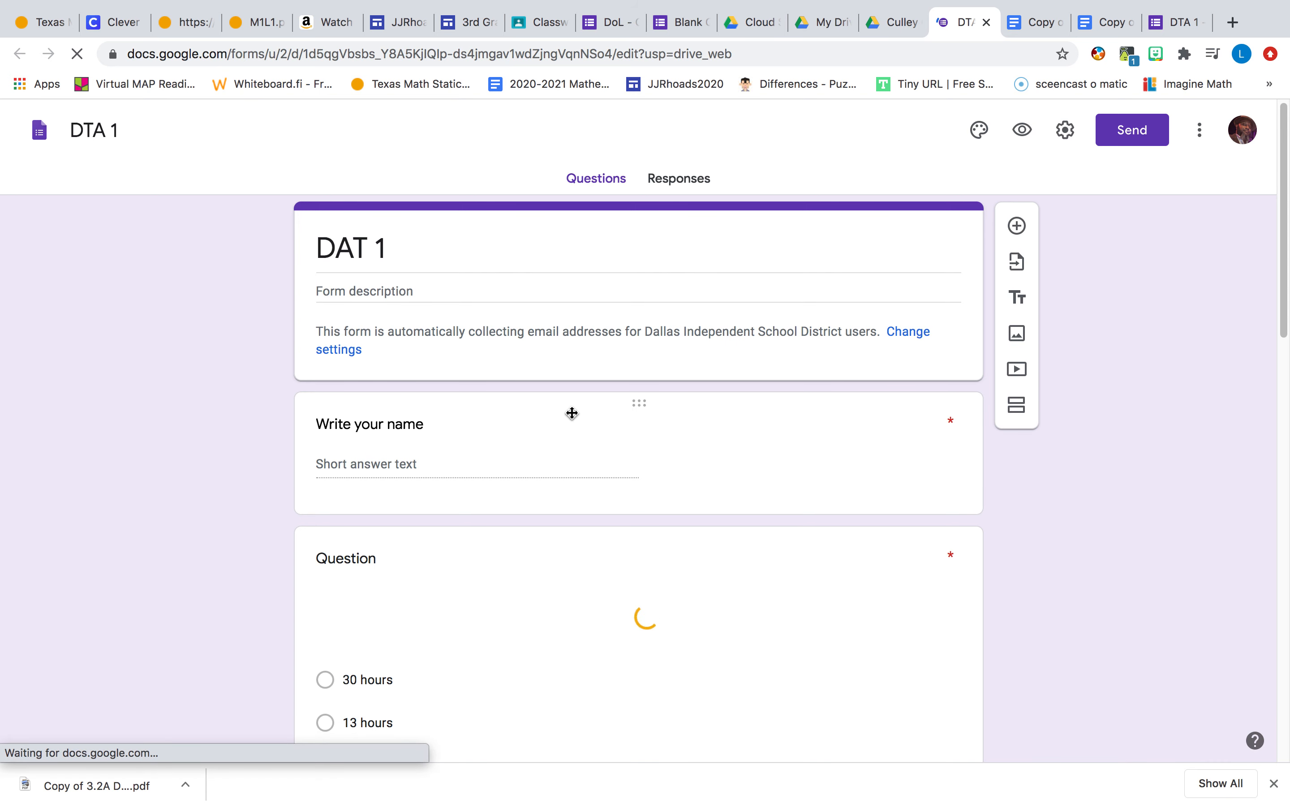
pyautogui.scroll(-18, 572, 413)
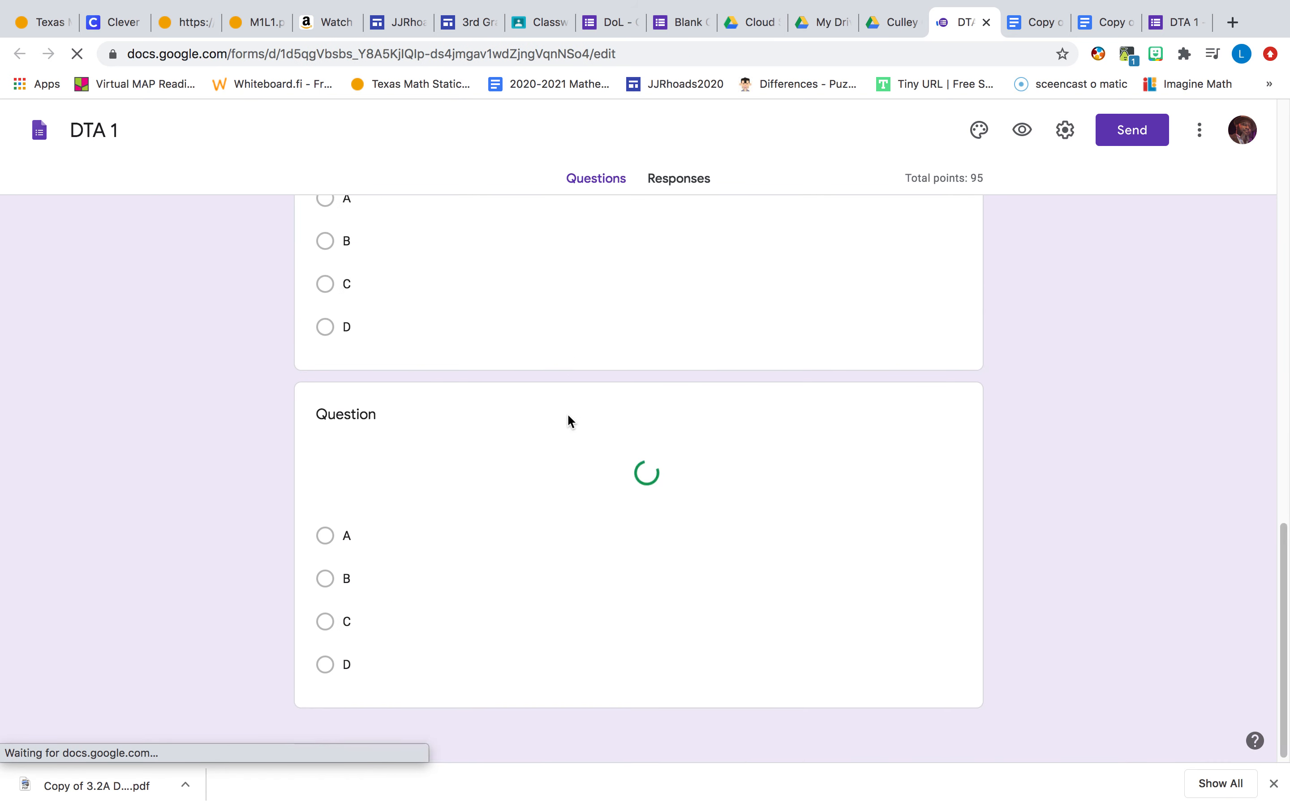
pyautogui.scroll(-4, 568, 416)
pyautogui.scroll(-5, 567, 415)
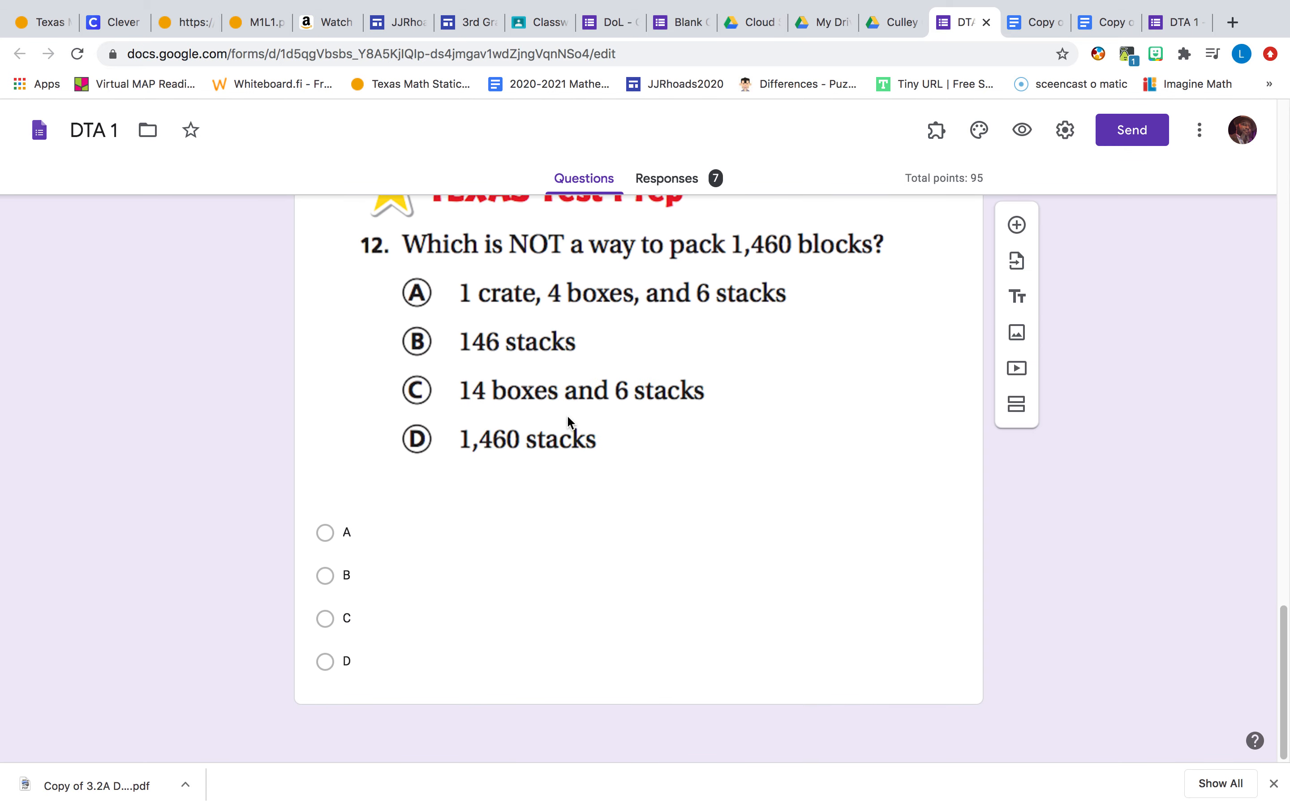
pyautogui.scroll(15, 566, 416)
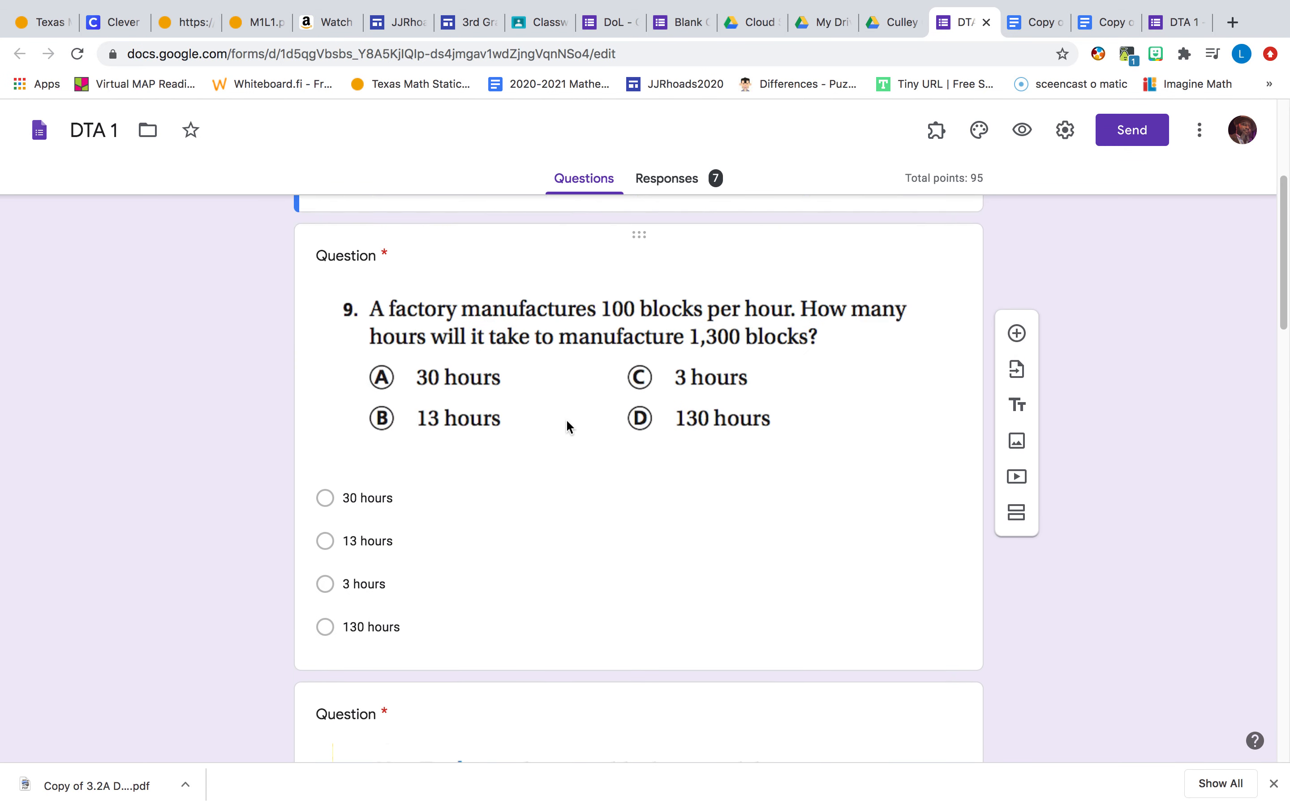
pyautogui.scroll(5, 567, 419)
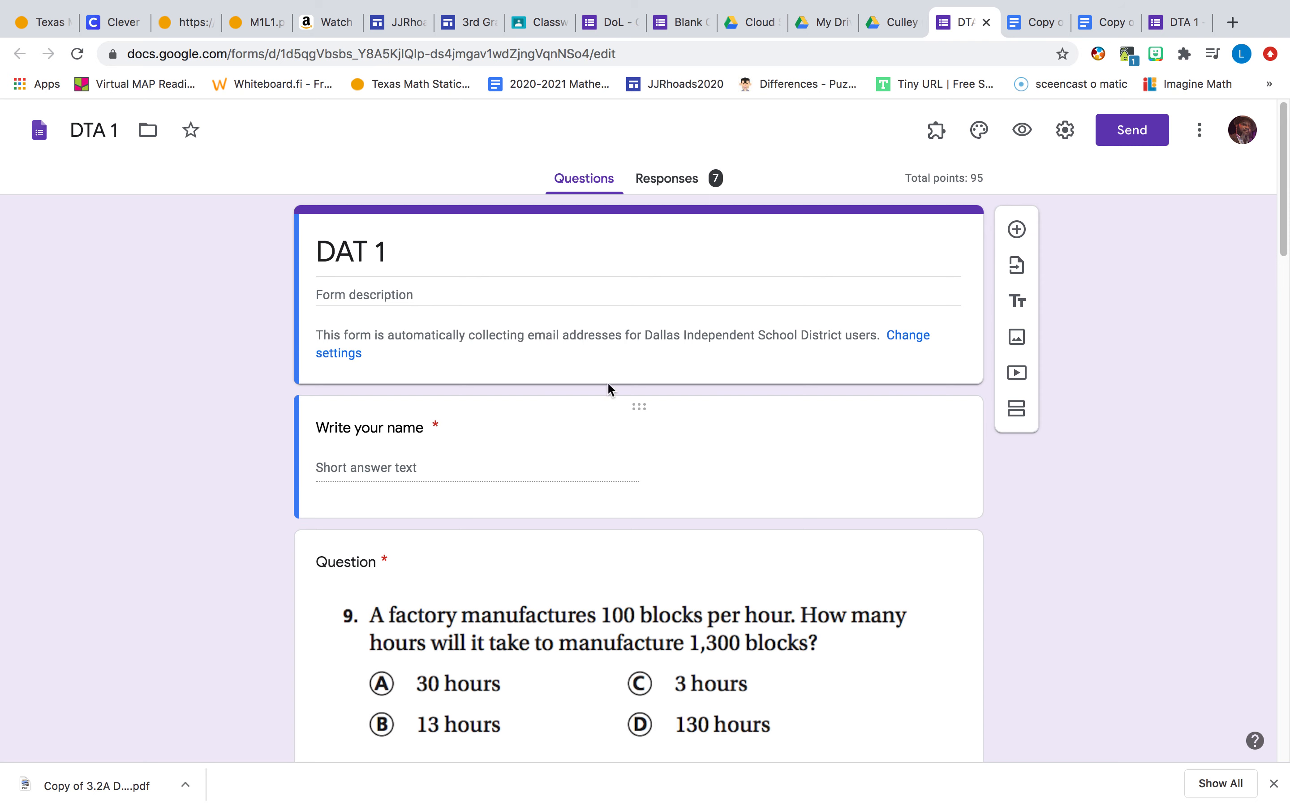
# - Examine the DTA 1 response summary, including the points distribution, individual scores, submitted names and per-question answer charts
pyautogui.click(668, 187)
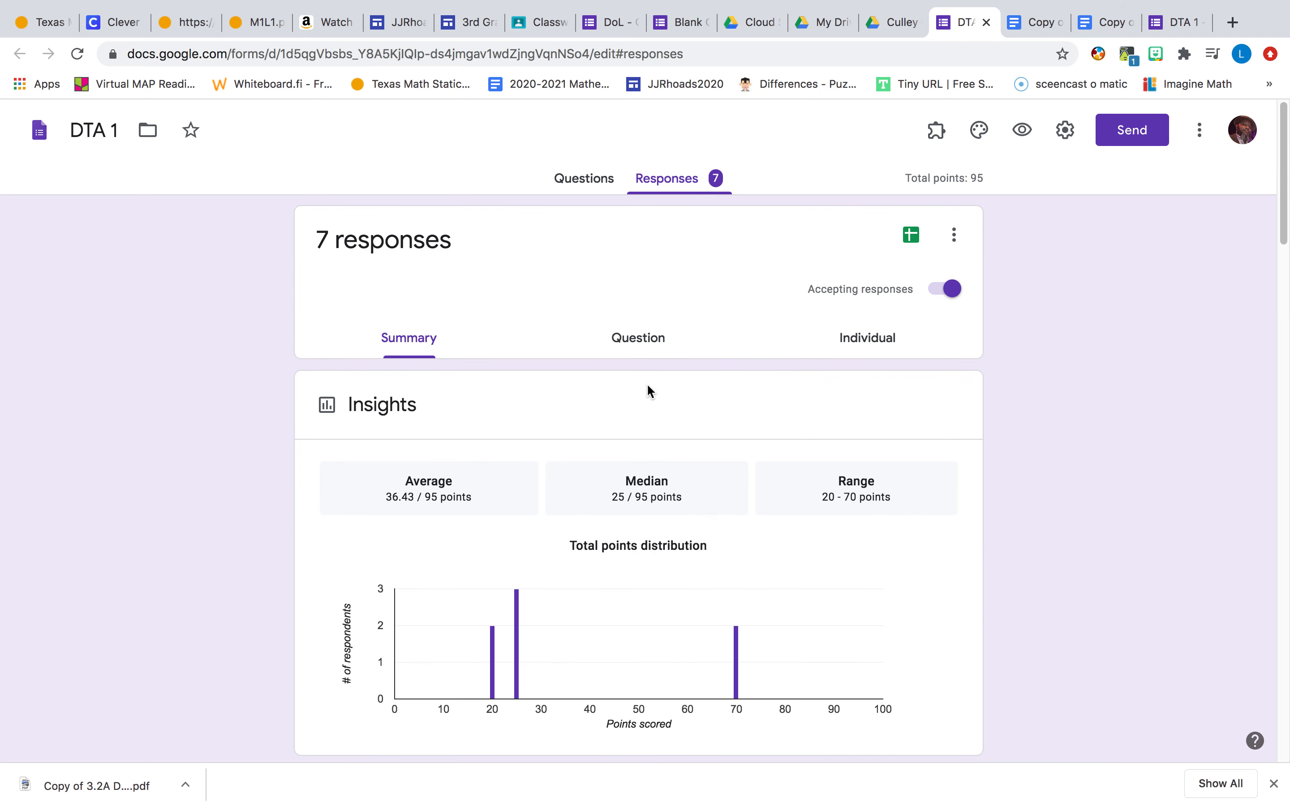
pyautogui.scroll(-2, 712, 367)
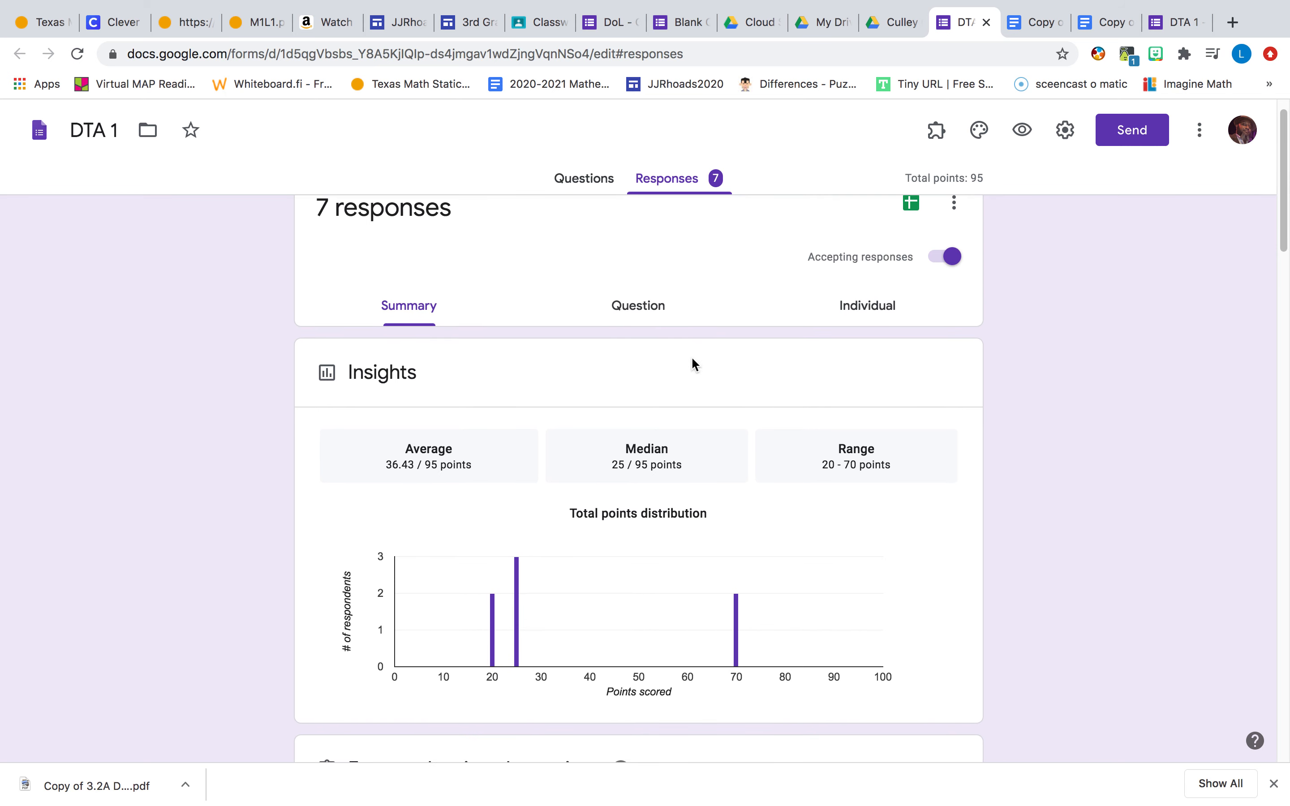
pyautogui.scroll(-12, 692, 355)
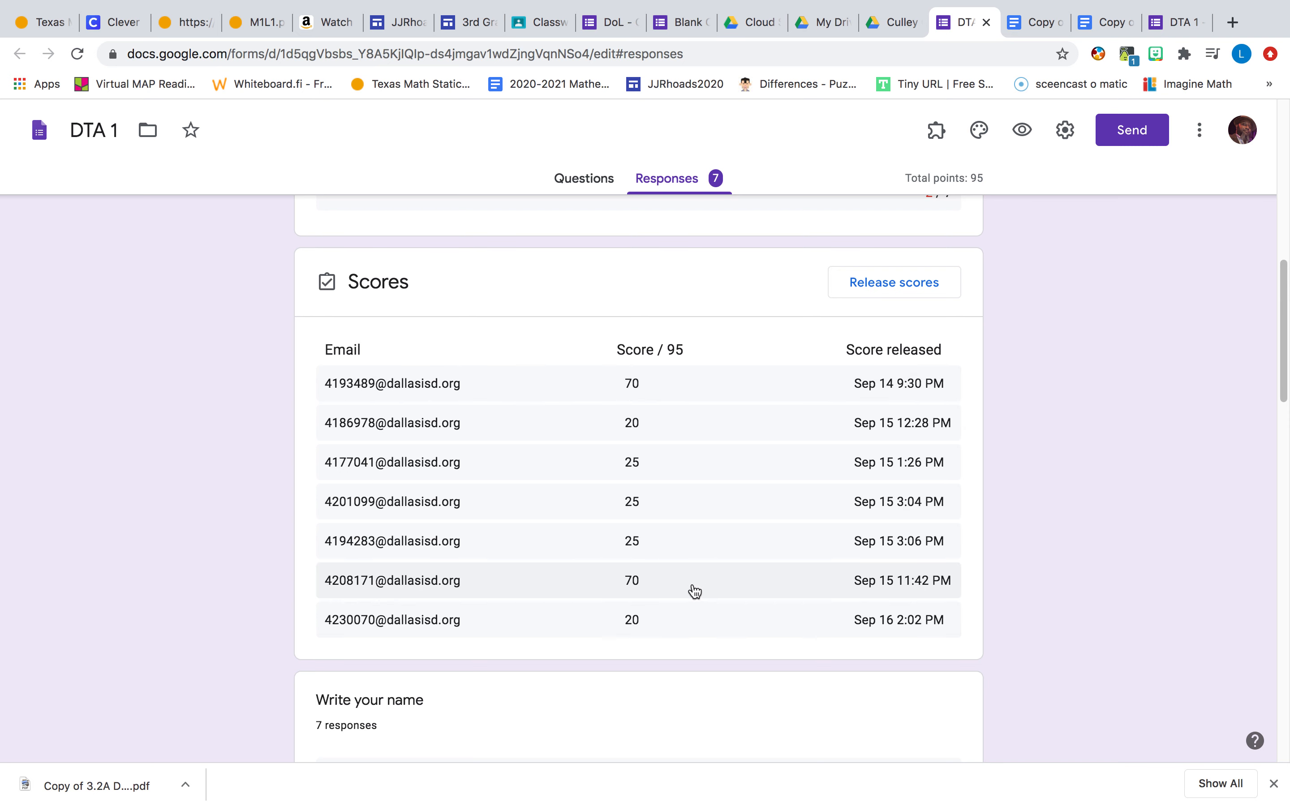
pyautogui.scroll(-1, 692, 589)
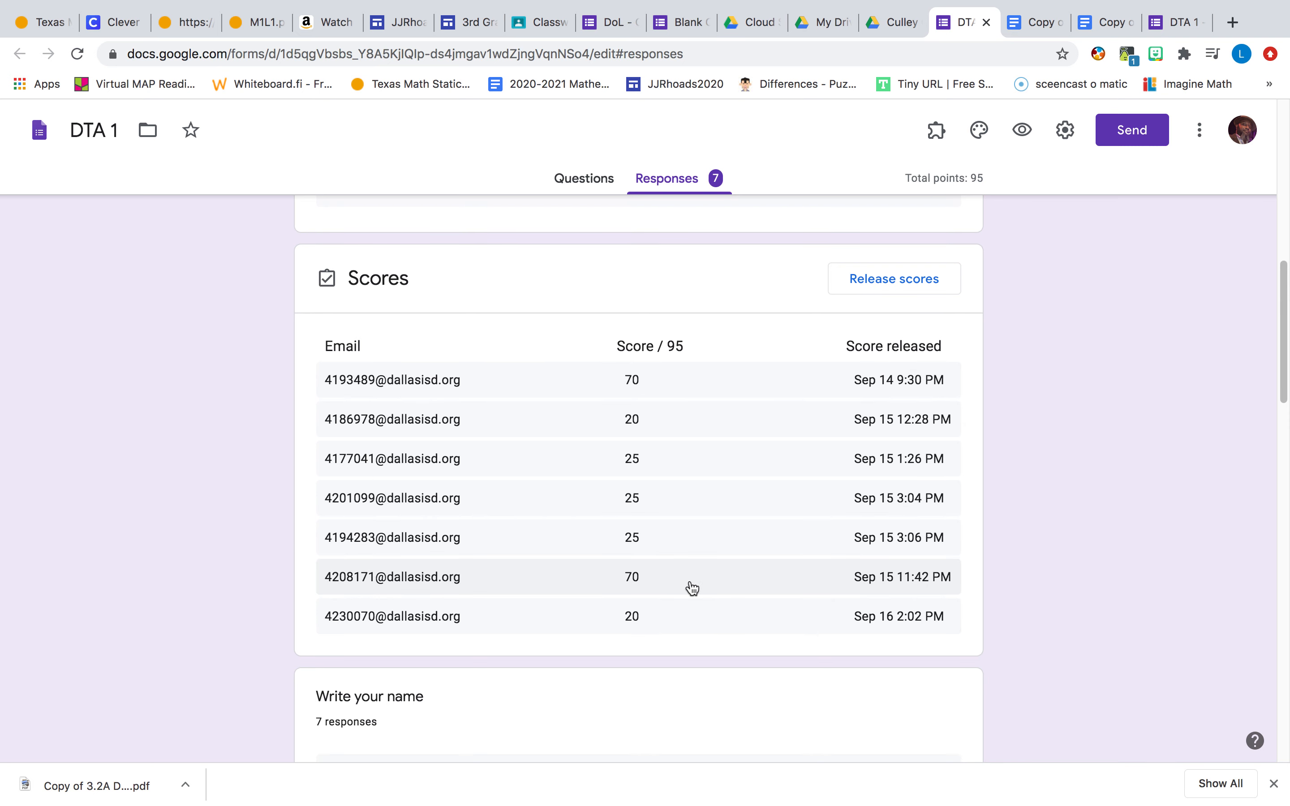
pyautogui.scroll(-6, 692, 588)
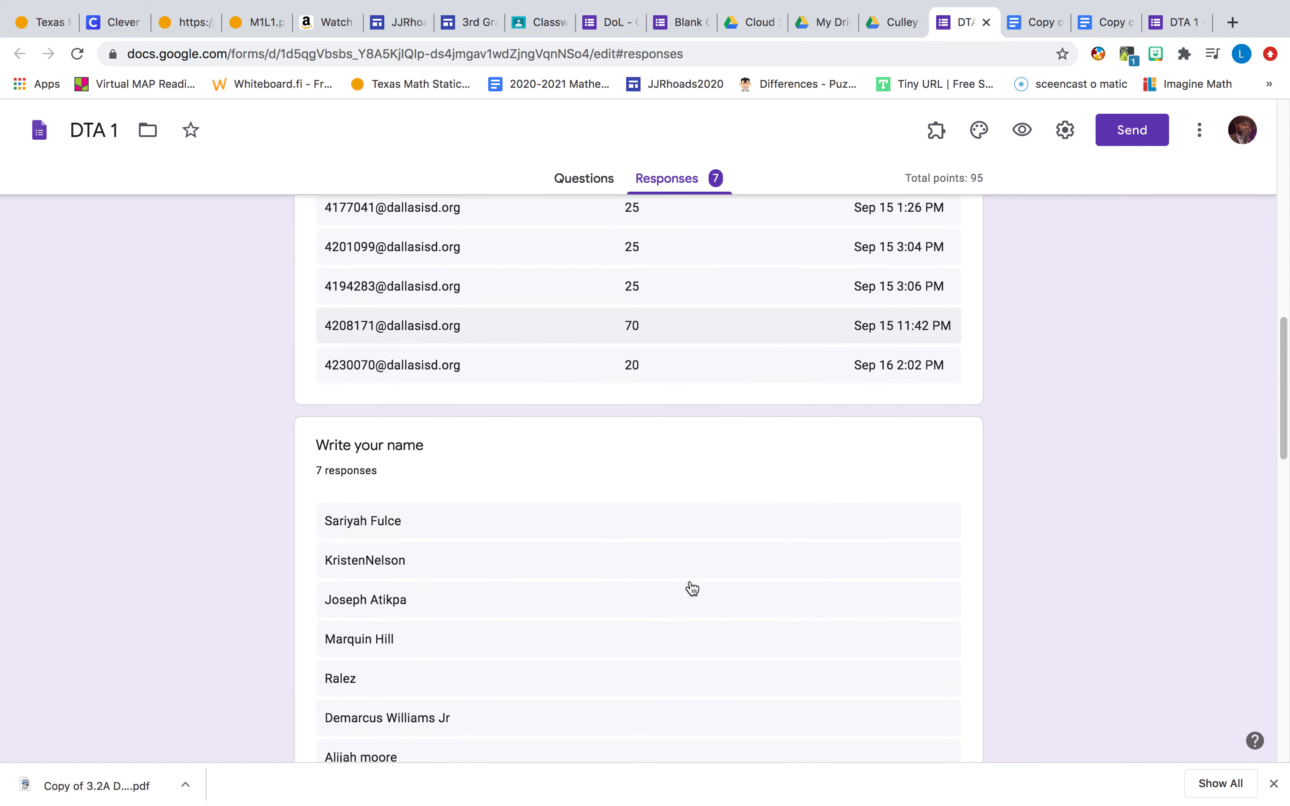
pyautogui.scroll(-5, 667, 439)
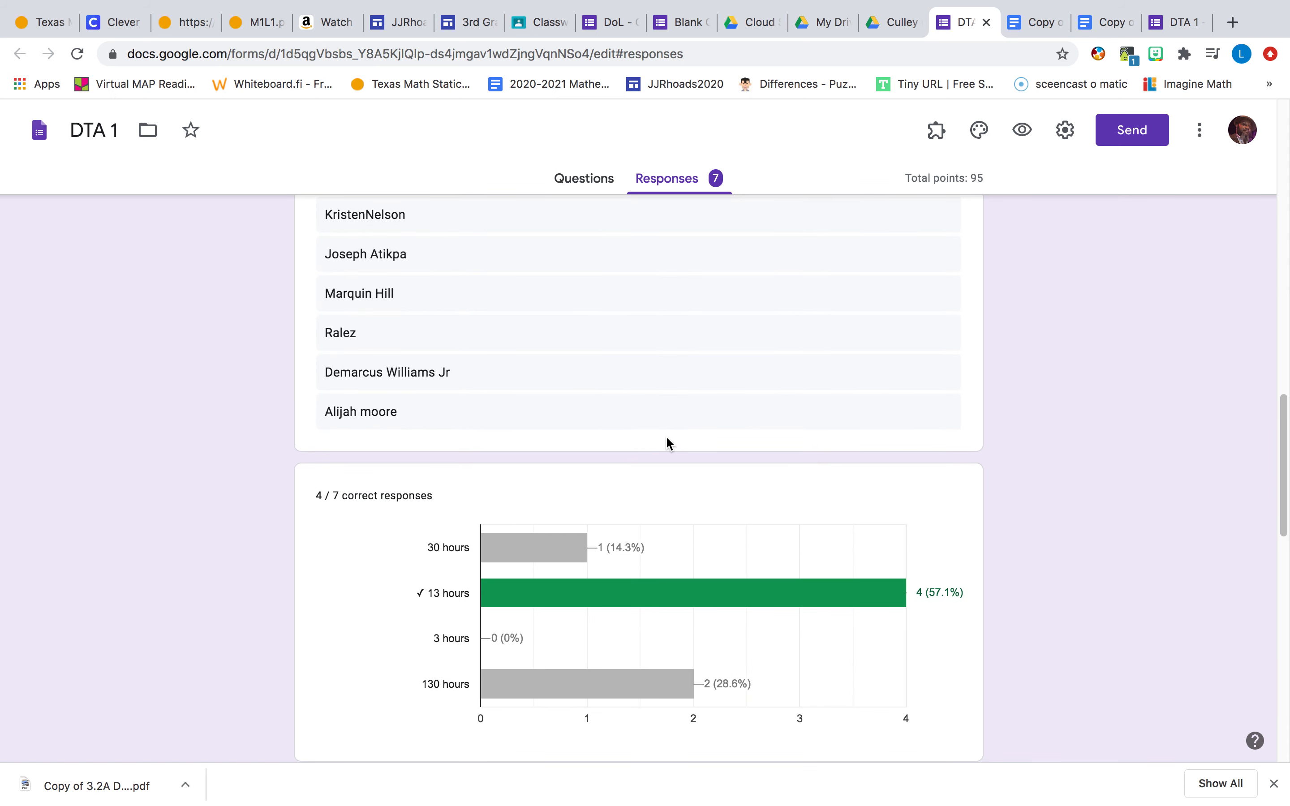
# - Look through the answer charts for the remaining DTA 1 questions in the response summary
pyautogui.scroll(-3, 666, 438)
pyautogui.scroll(-4, 610, 446)
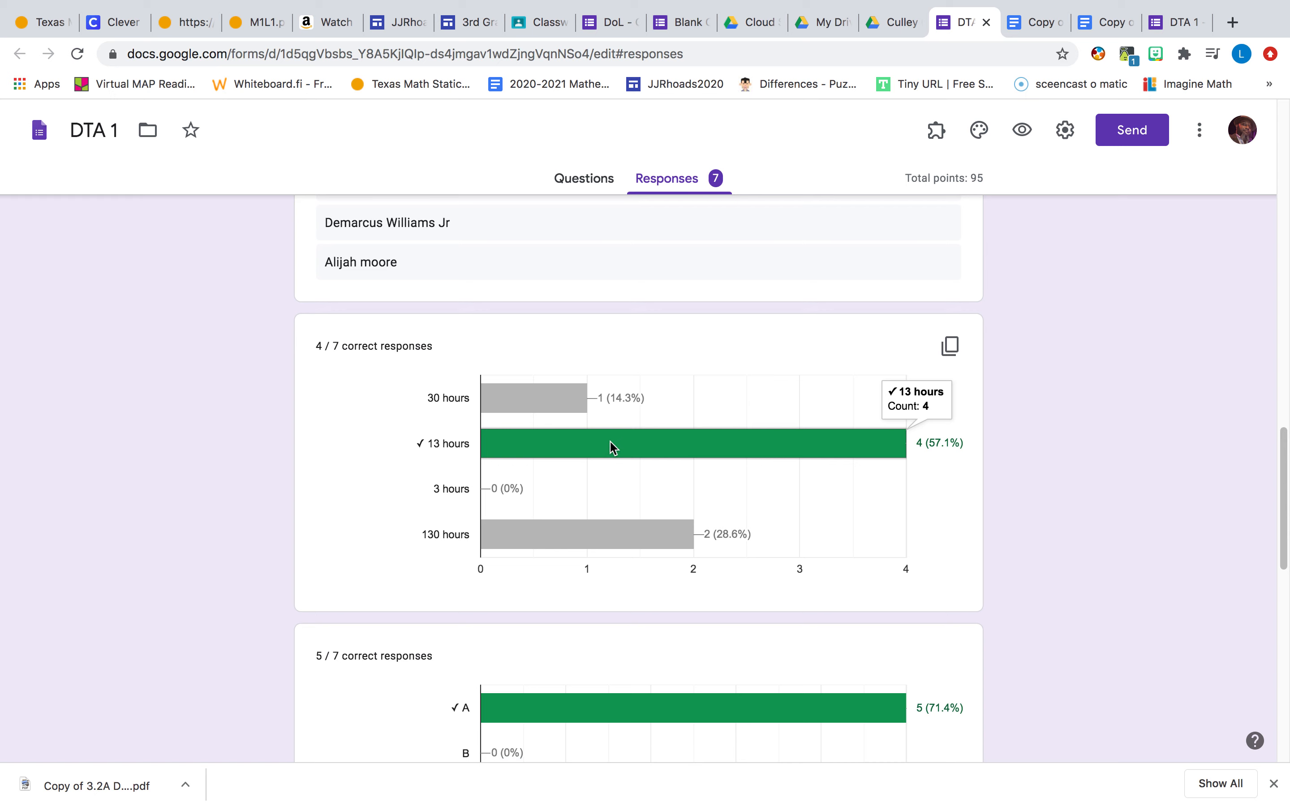
pyautogui.scroll(-12, 612, 444)
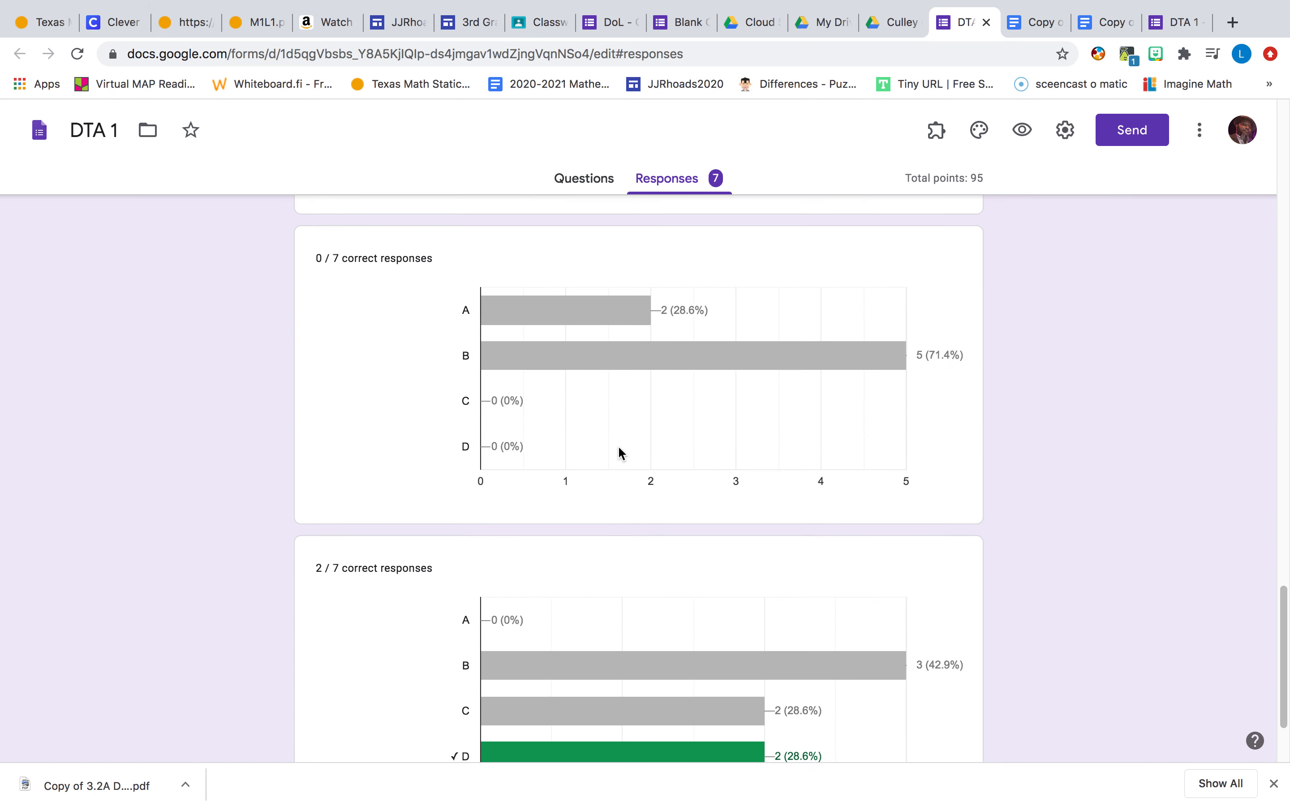
# - Show the DTA 1 responses by question and look through the submitted answers to "Write your name"
pyautogui.scroll(20, 723, 296)
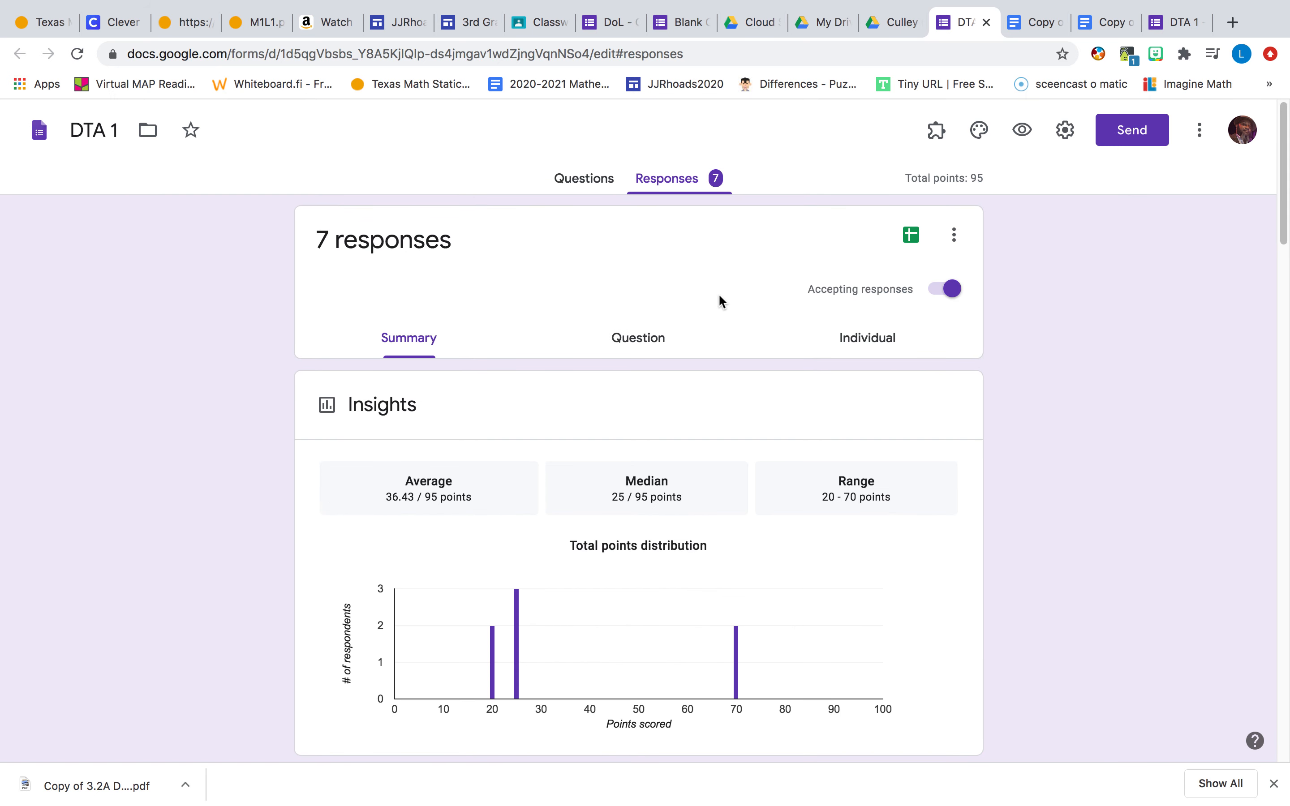
pyautogui.click(639, 339)
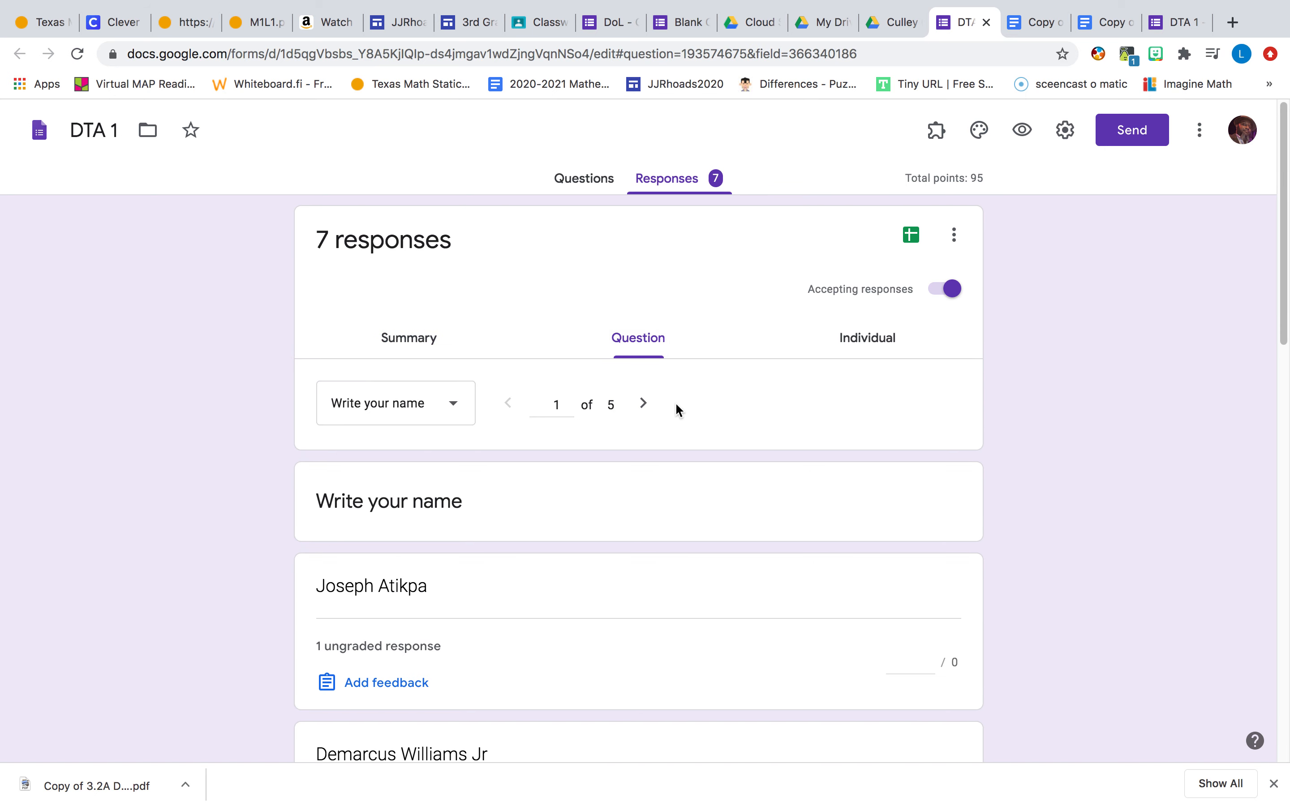
pyautogui.scroll(-11, 676, 406)
pyautogui.scroll(-3, 677, 410)
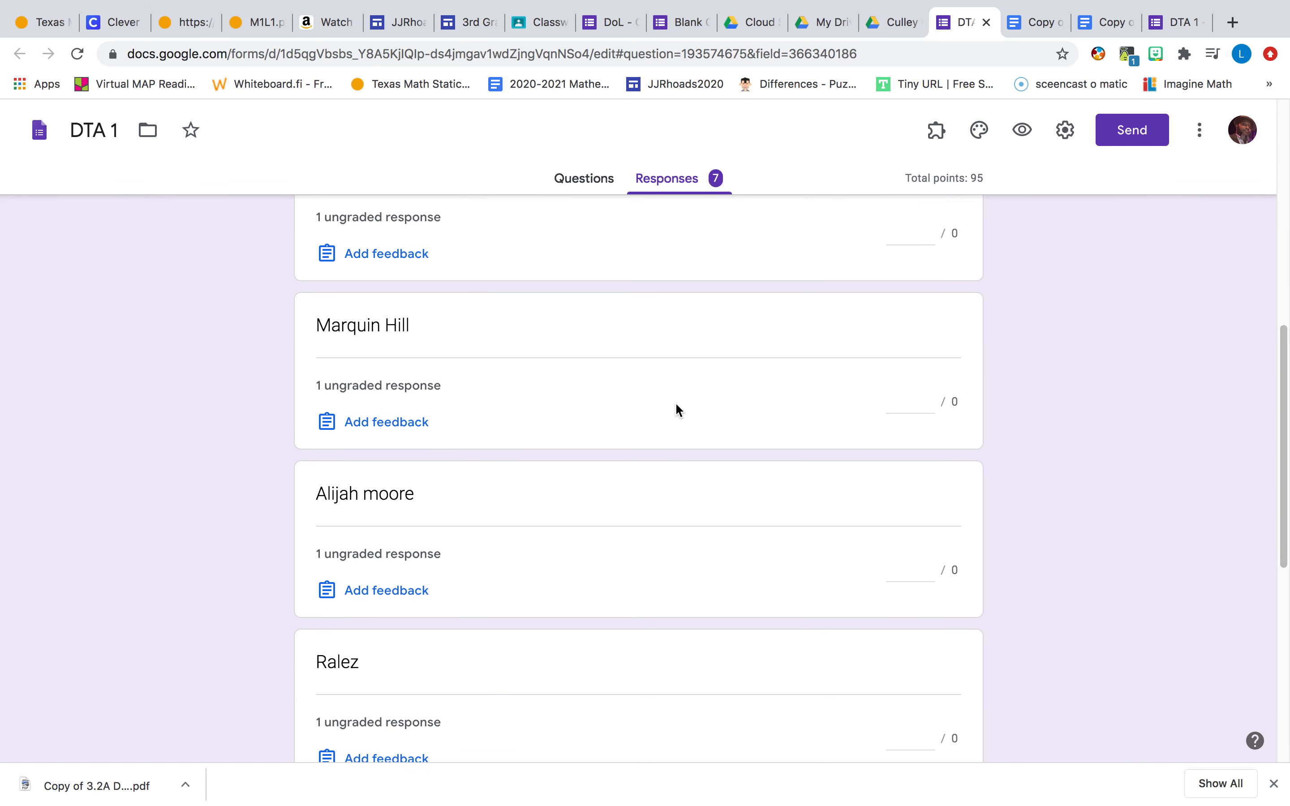
pyautogui.scroll(-5, 677, 410)
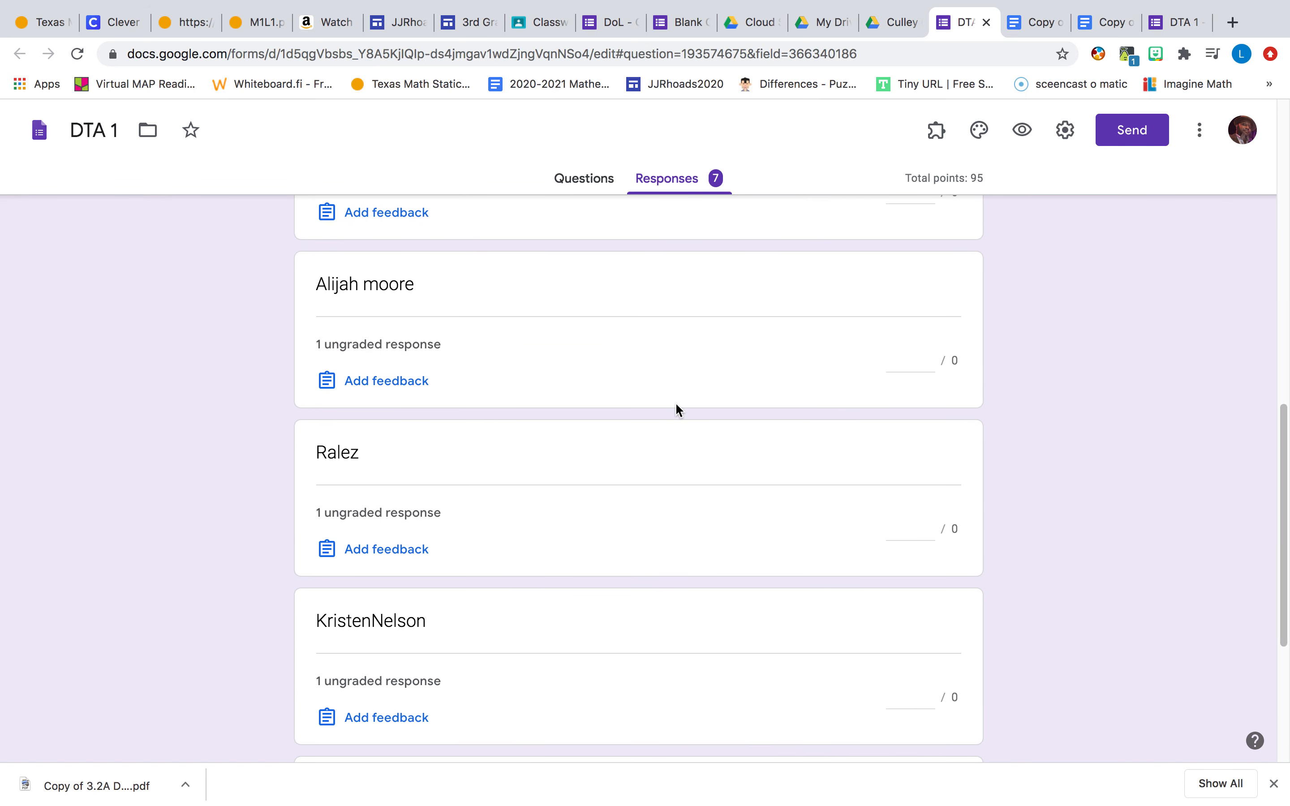
pyautogui.scroll(-2, 676, 403)
# - Show the individual responses and examine the first student's score, answers and marking for each question
pyautogui.scroll(20, 676, 402)
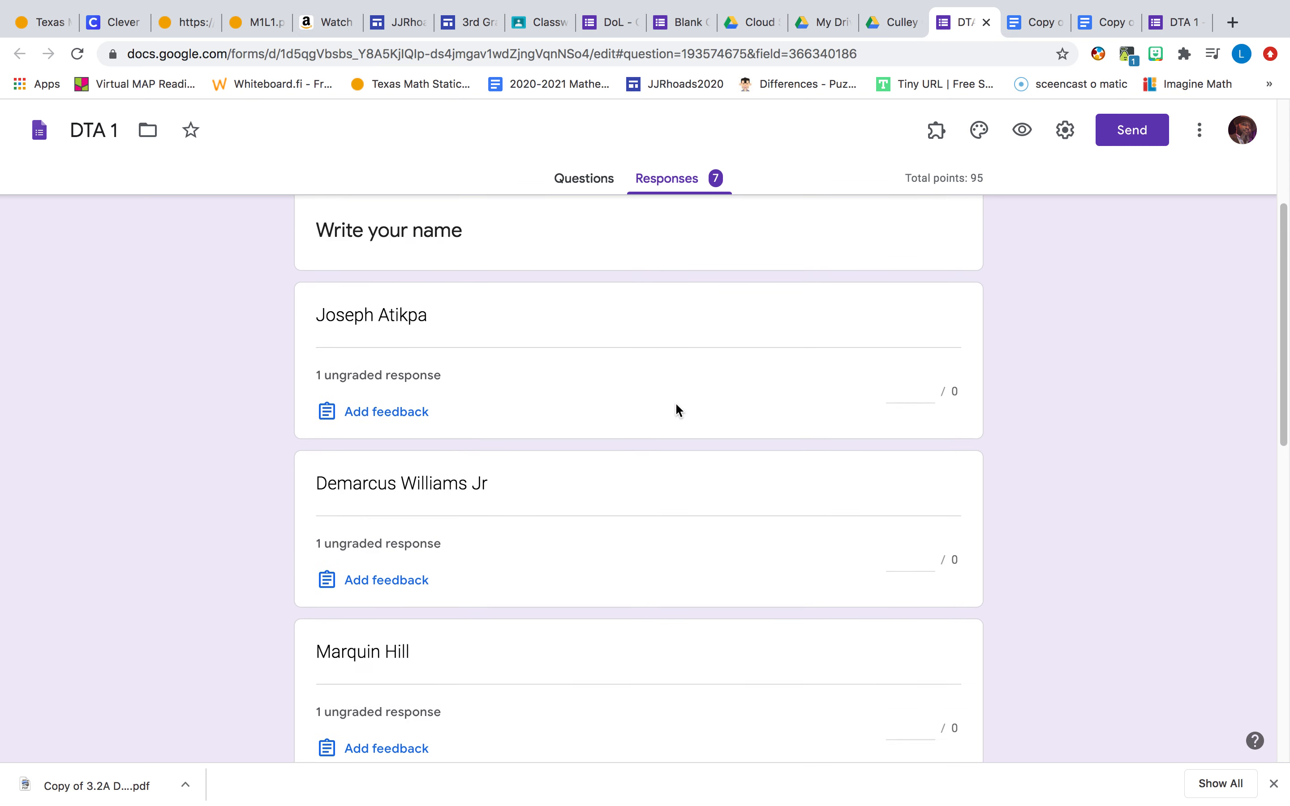
pyautogui.click(846, 341)
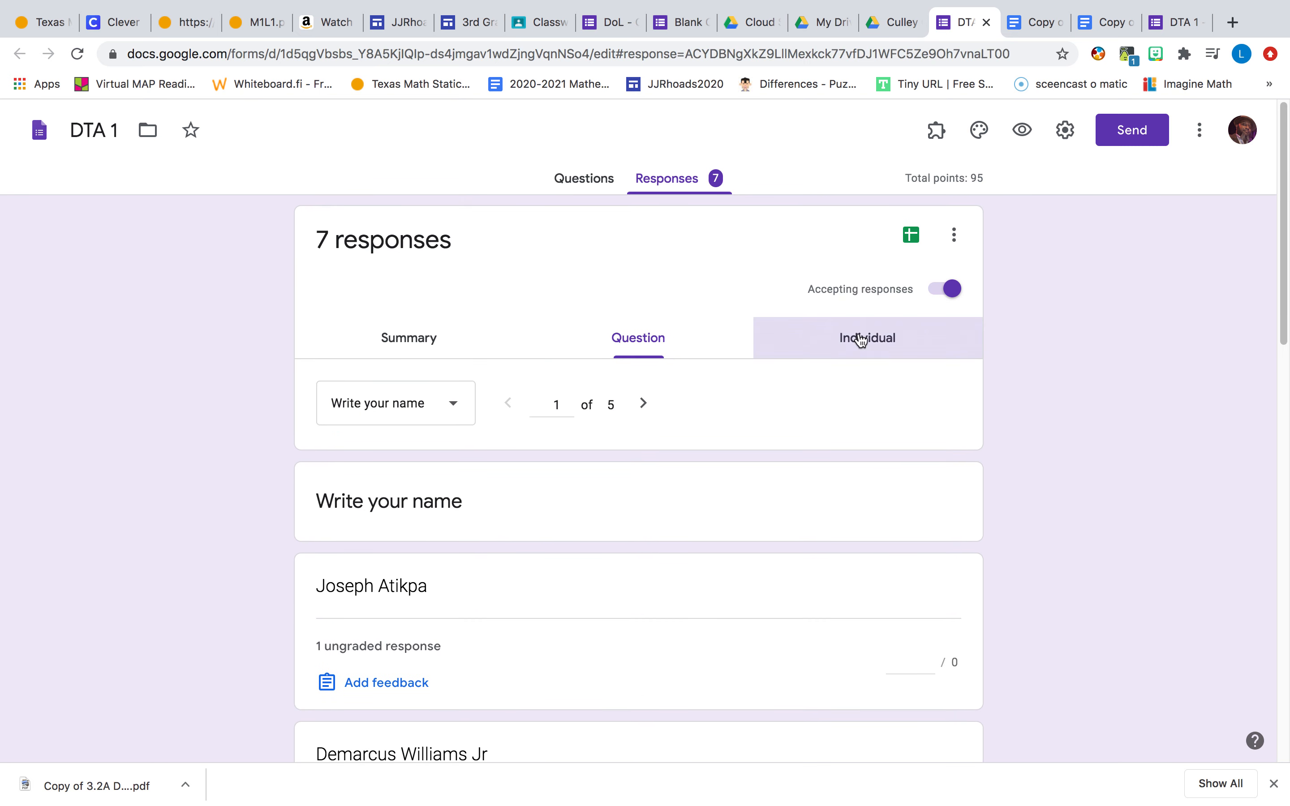
pyautogui.scroll(-15, 627, 486)
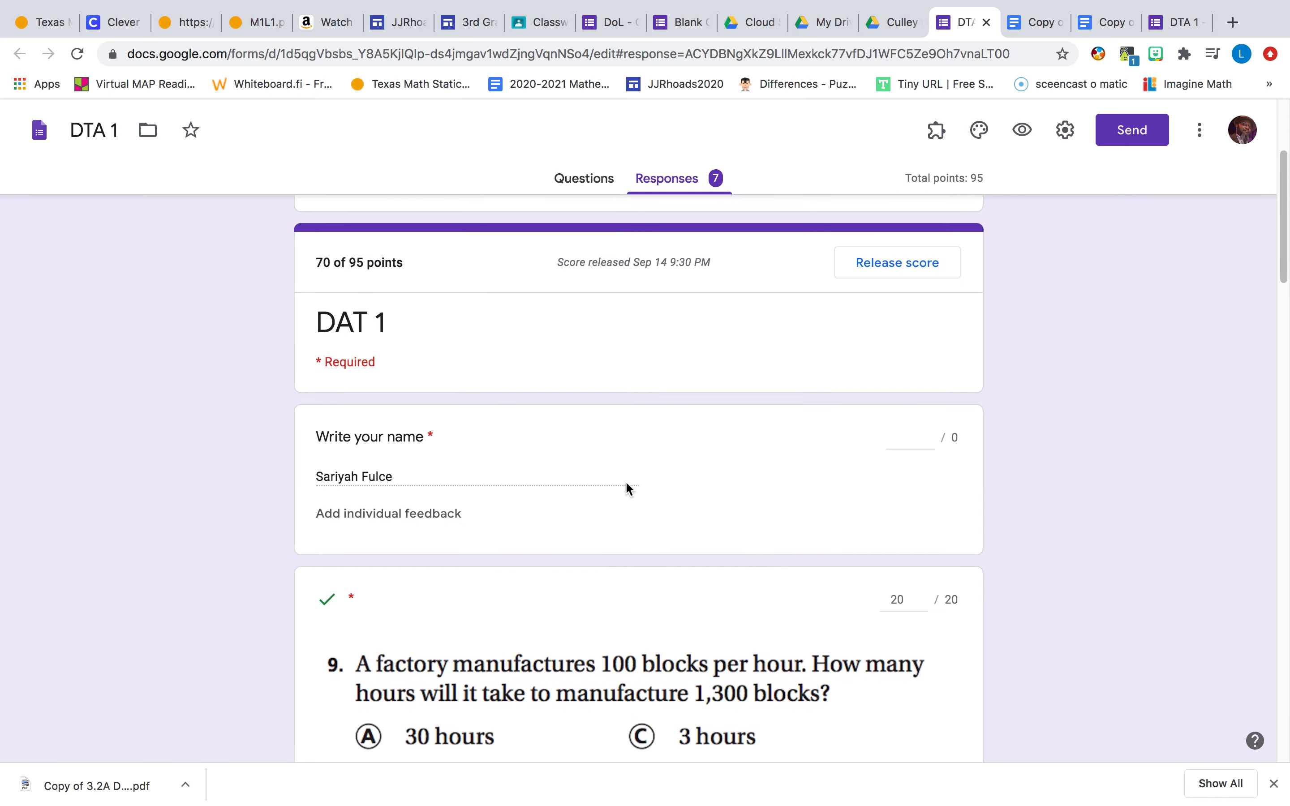
pyautogui.scroll(-12, 628, 487)
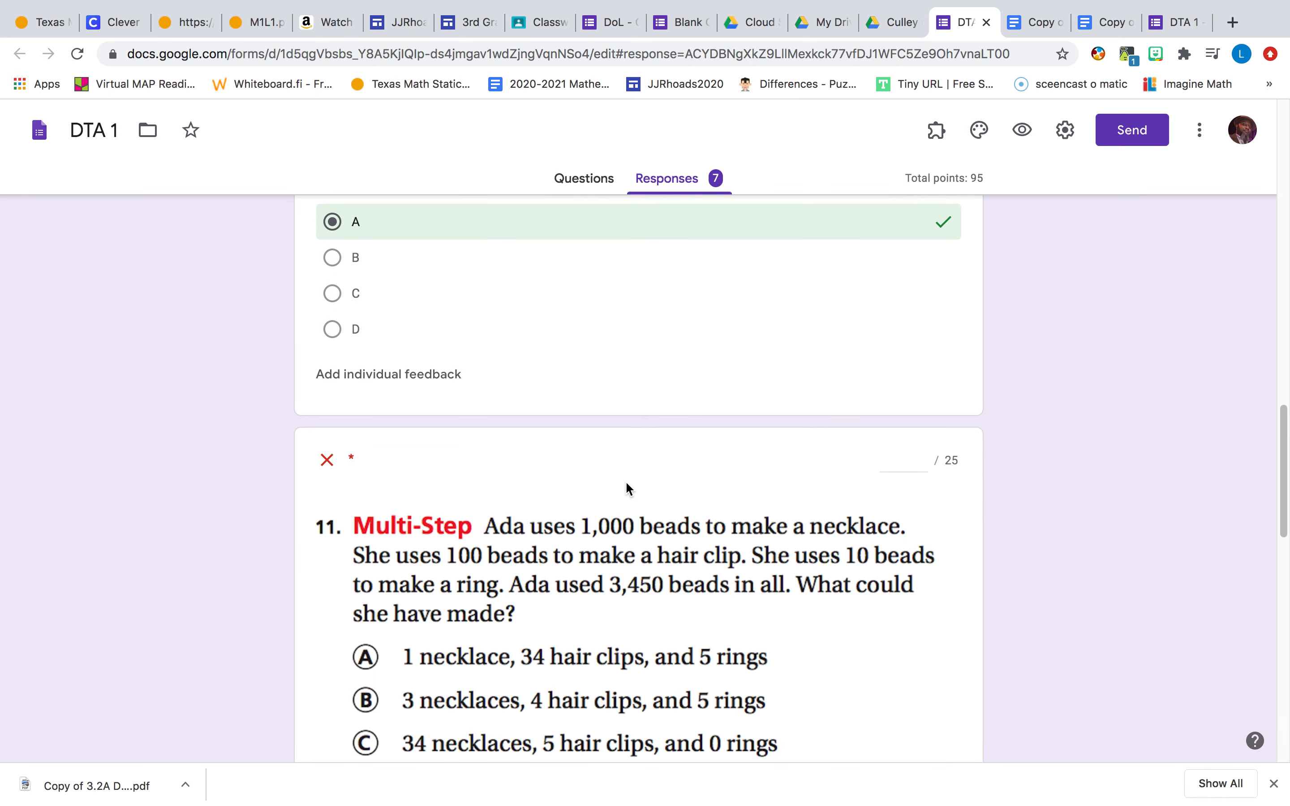
pyautogui.scroll(11, 628, 486)
pyautogui.scroll(20, 625, 481)
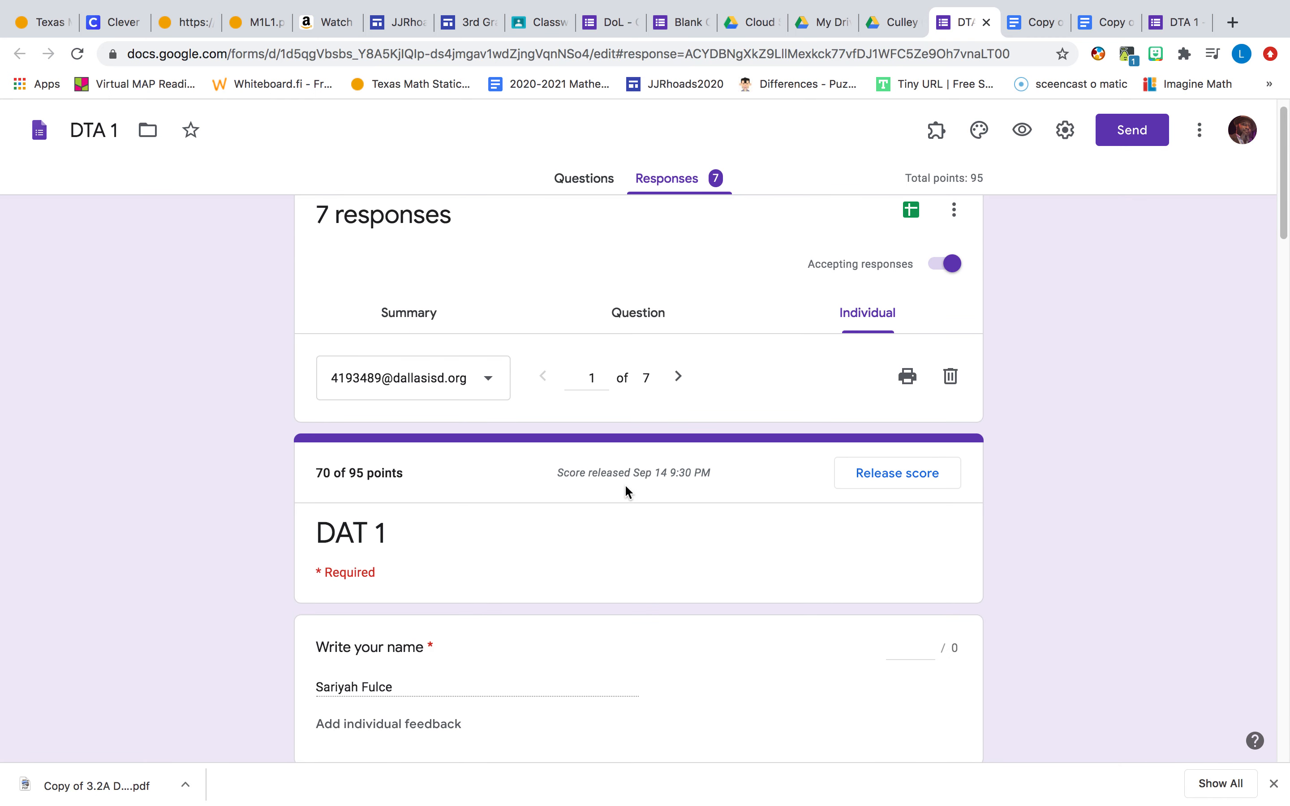
pyautogui.scroll(-20, 625, 492)
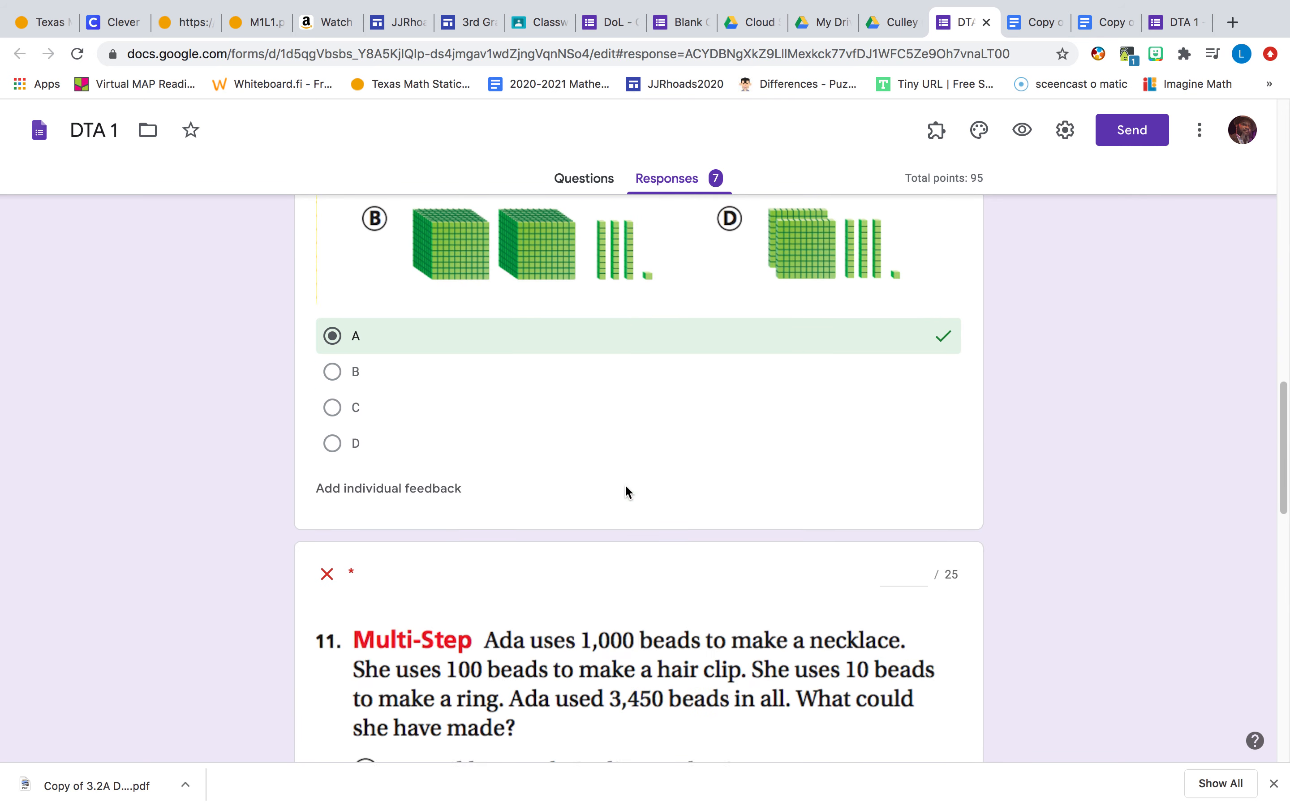
pyautogui.scroll(-1, 625, 484)
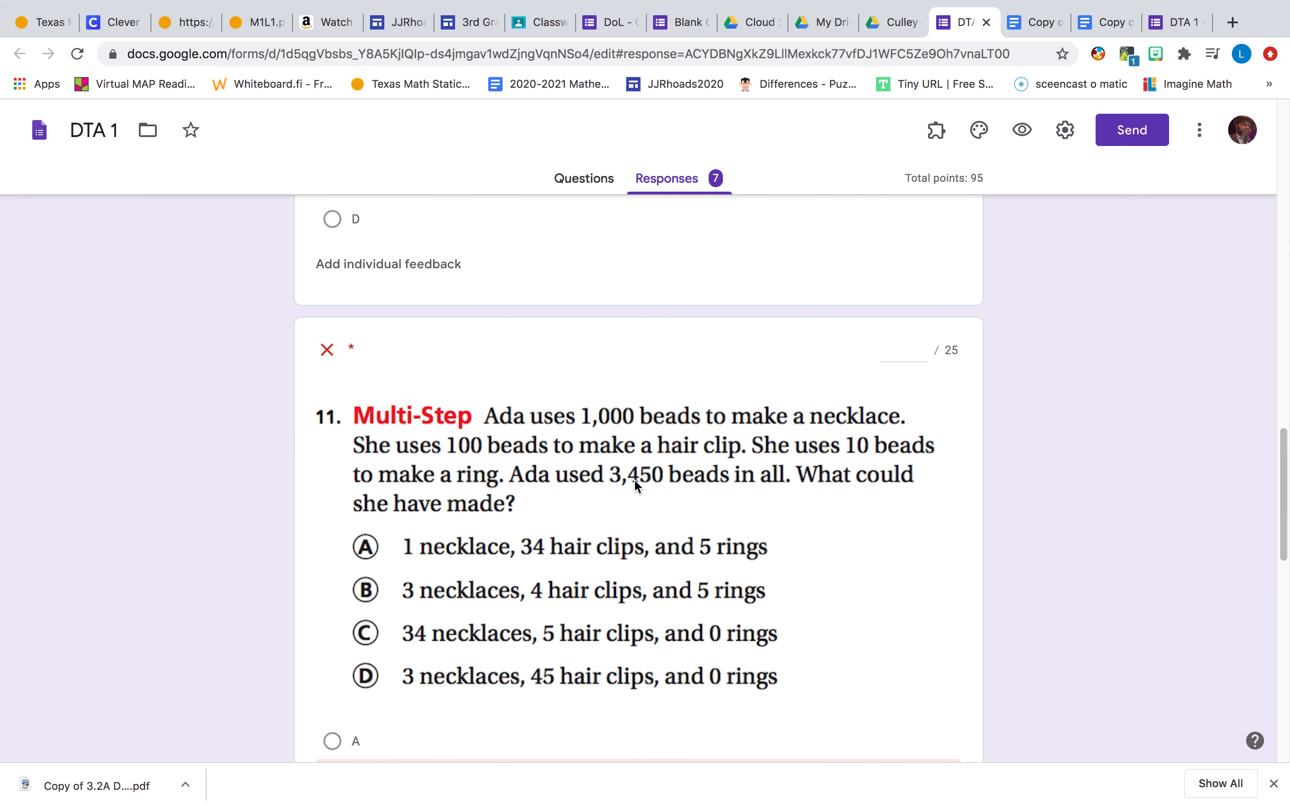
# - Revisit the by-question responses, return to the summary, and review its insights and answer charts down to the last questions
pyautogui.scroll(20, 650, 261)
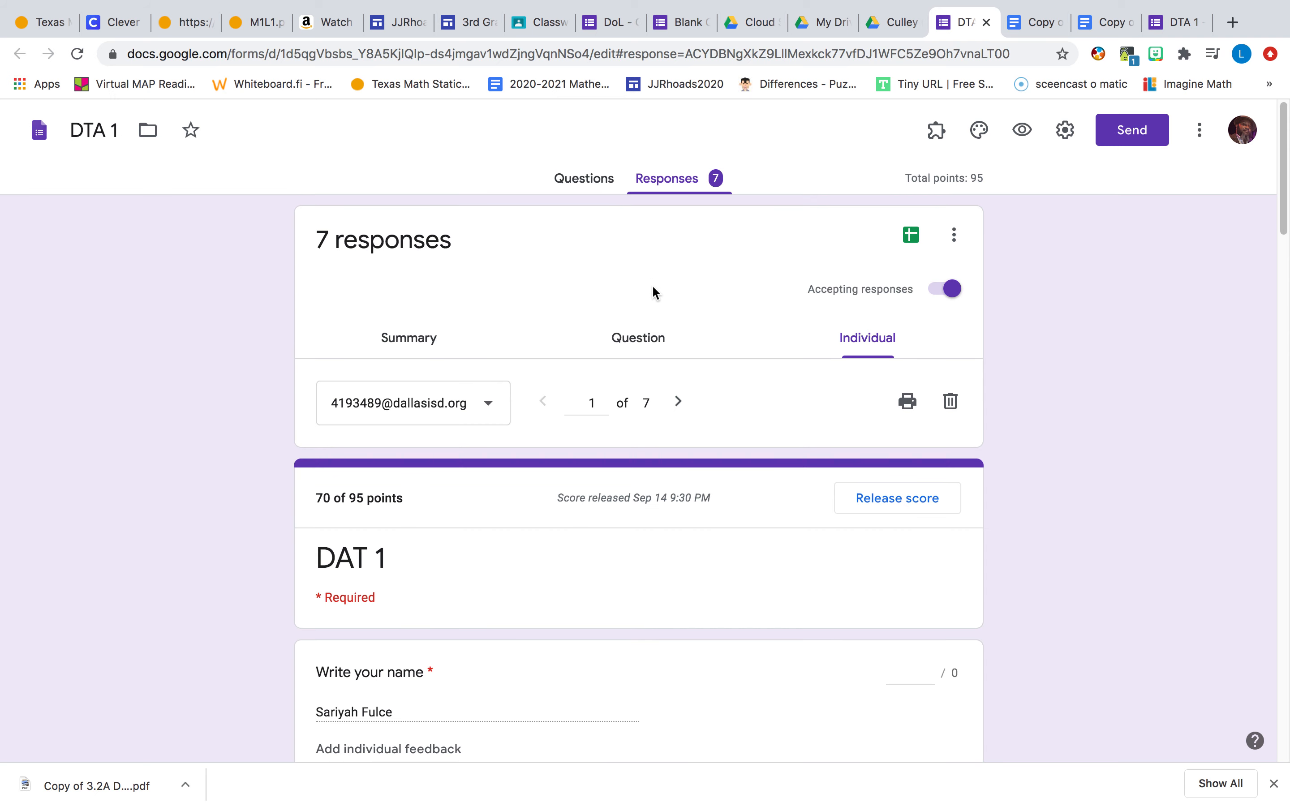
pyautogui.click(635, 339)
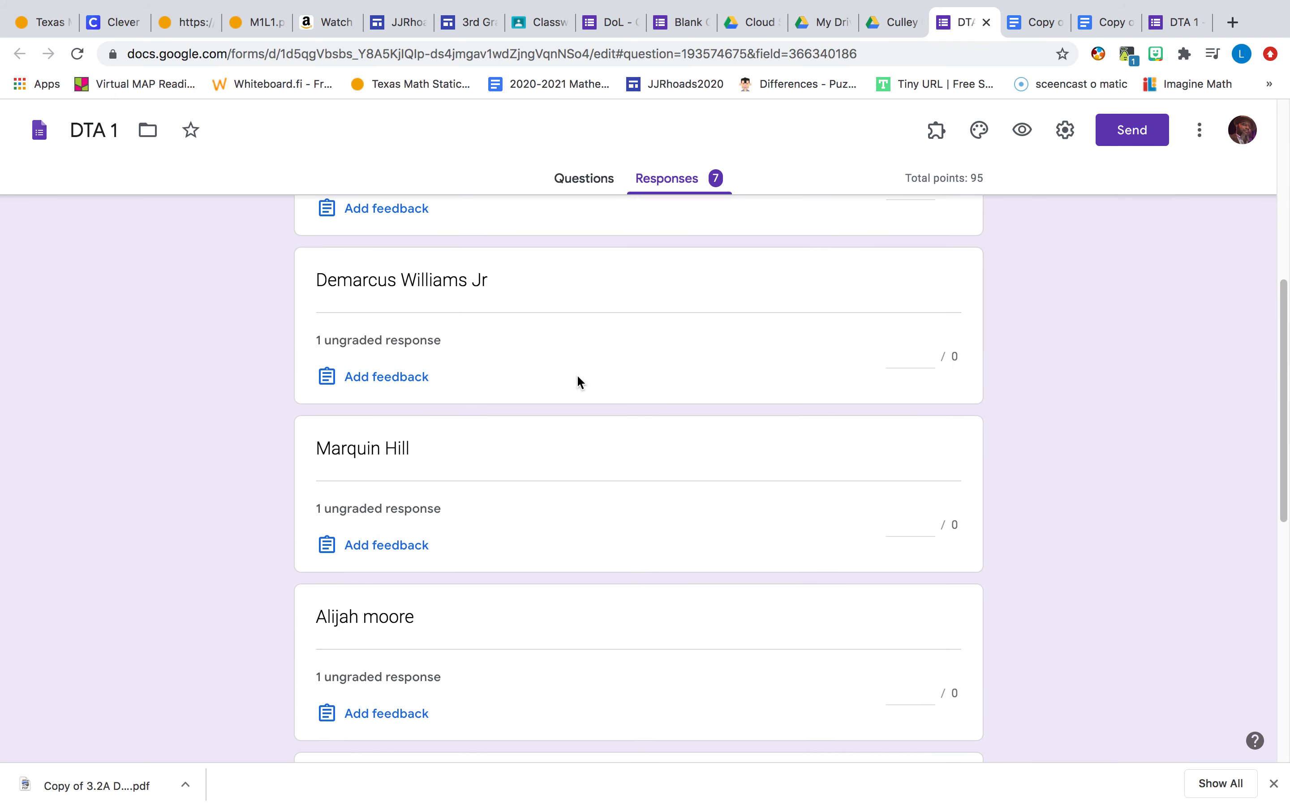
pyautogui.click(437, 343)
pyautogui.scroll(-5, 672, 392)
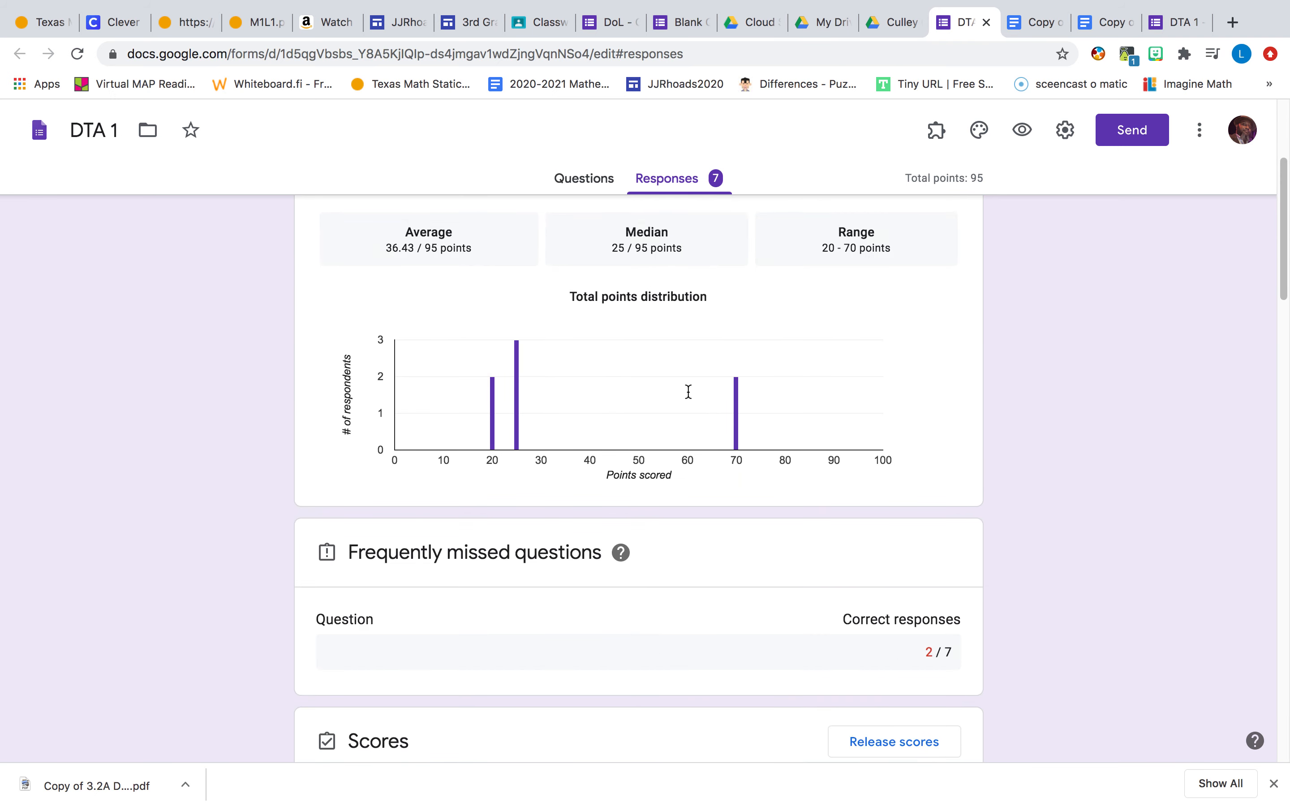
pyautogui.scroll(-15, 688, 398)
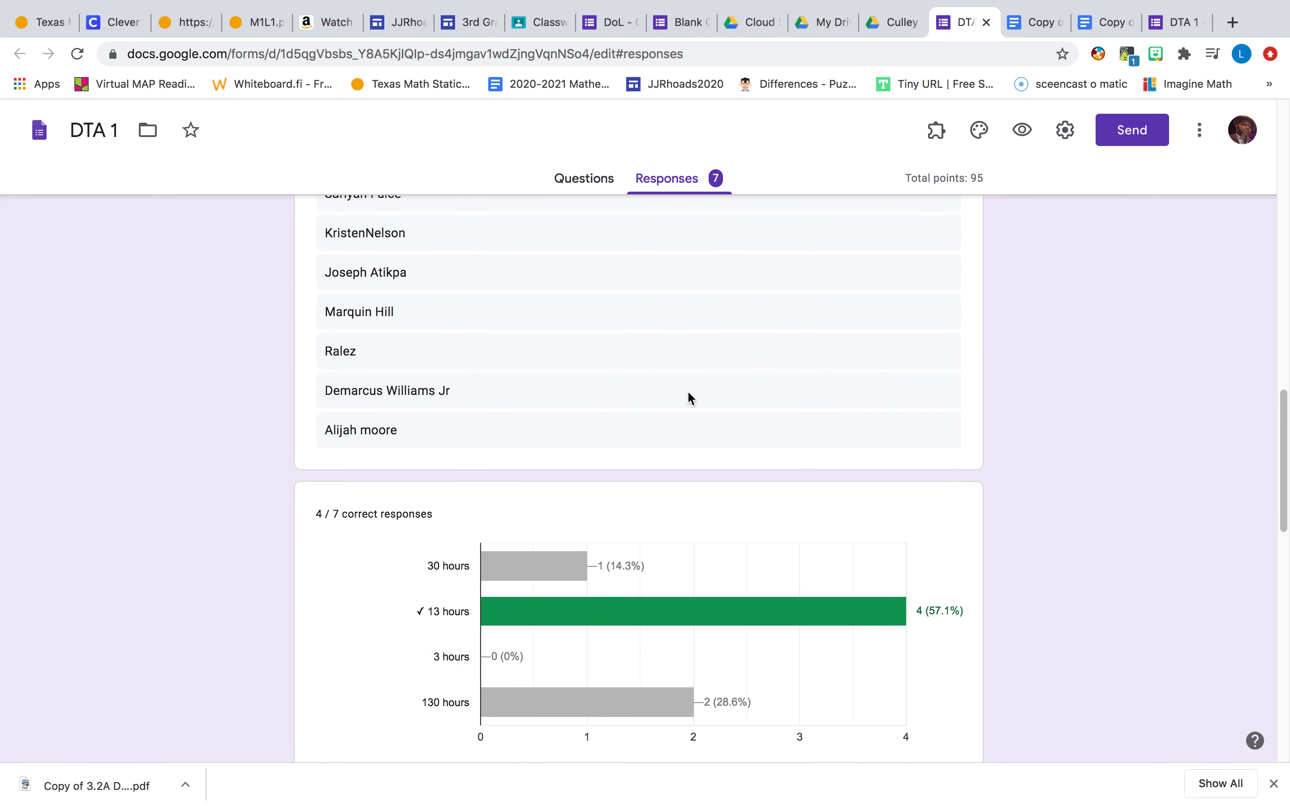
pyautogui.scroll(-8, 688, 395)
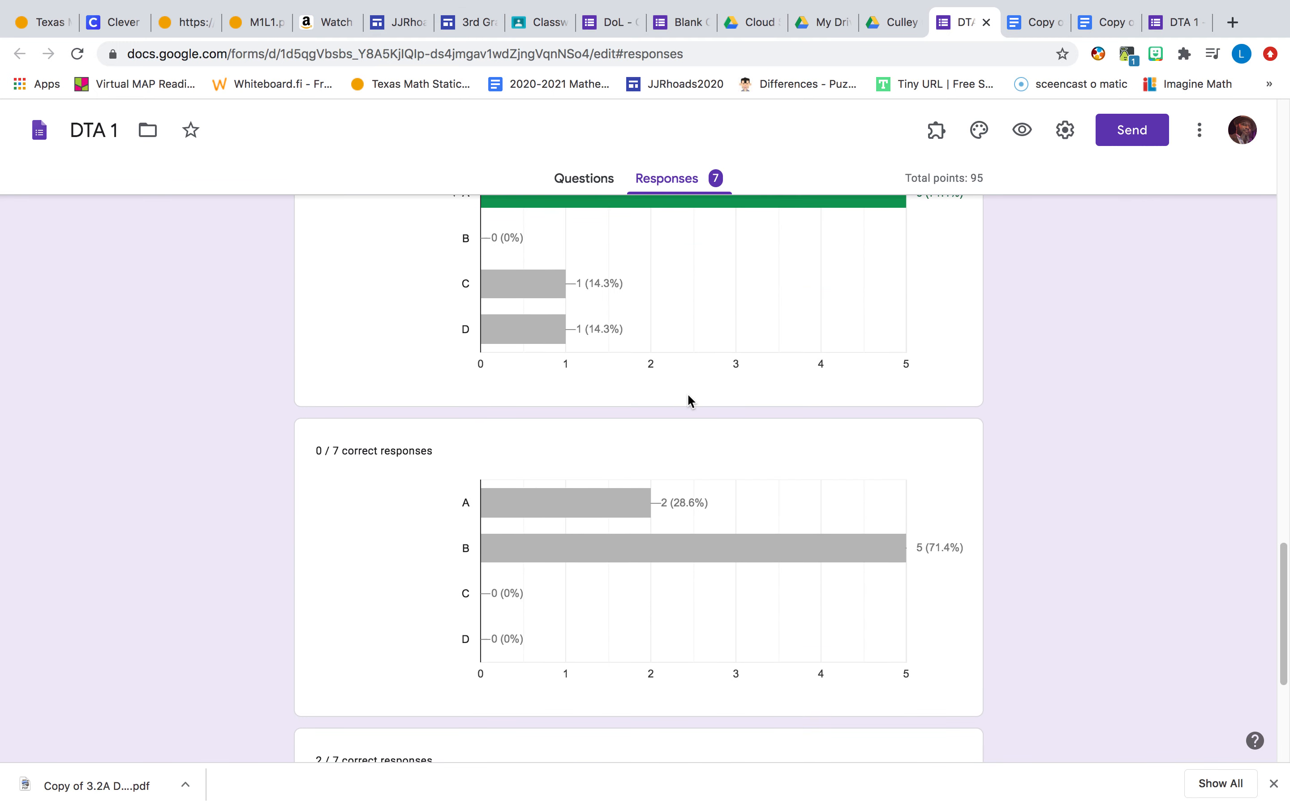
pyautogui.scroll(-3, 688, 396)
pyautogui.scroll(3, 688, 396)
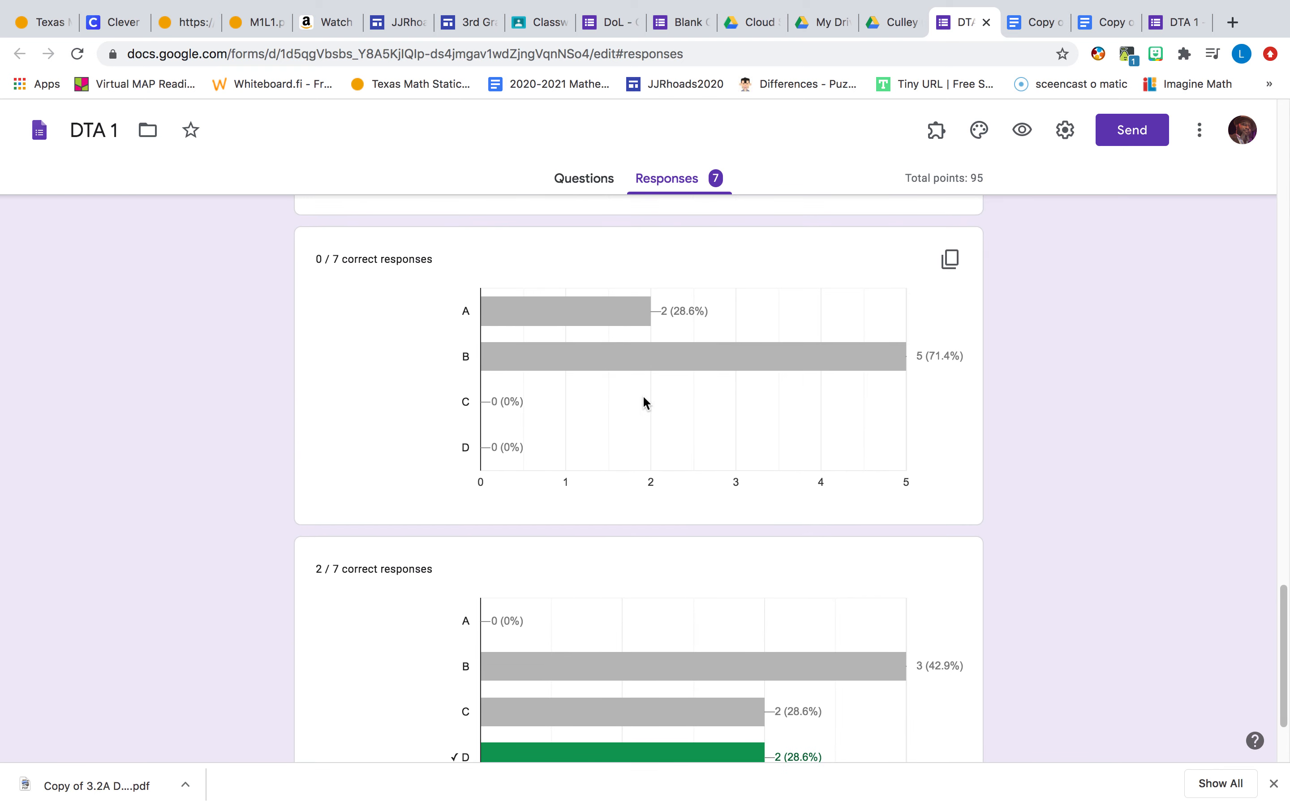
# - Return to the start of the response summary and take the browser window out of full-screen mode
pyautogui.scroll(20, 644, 401)
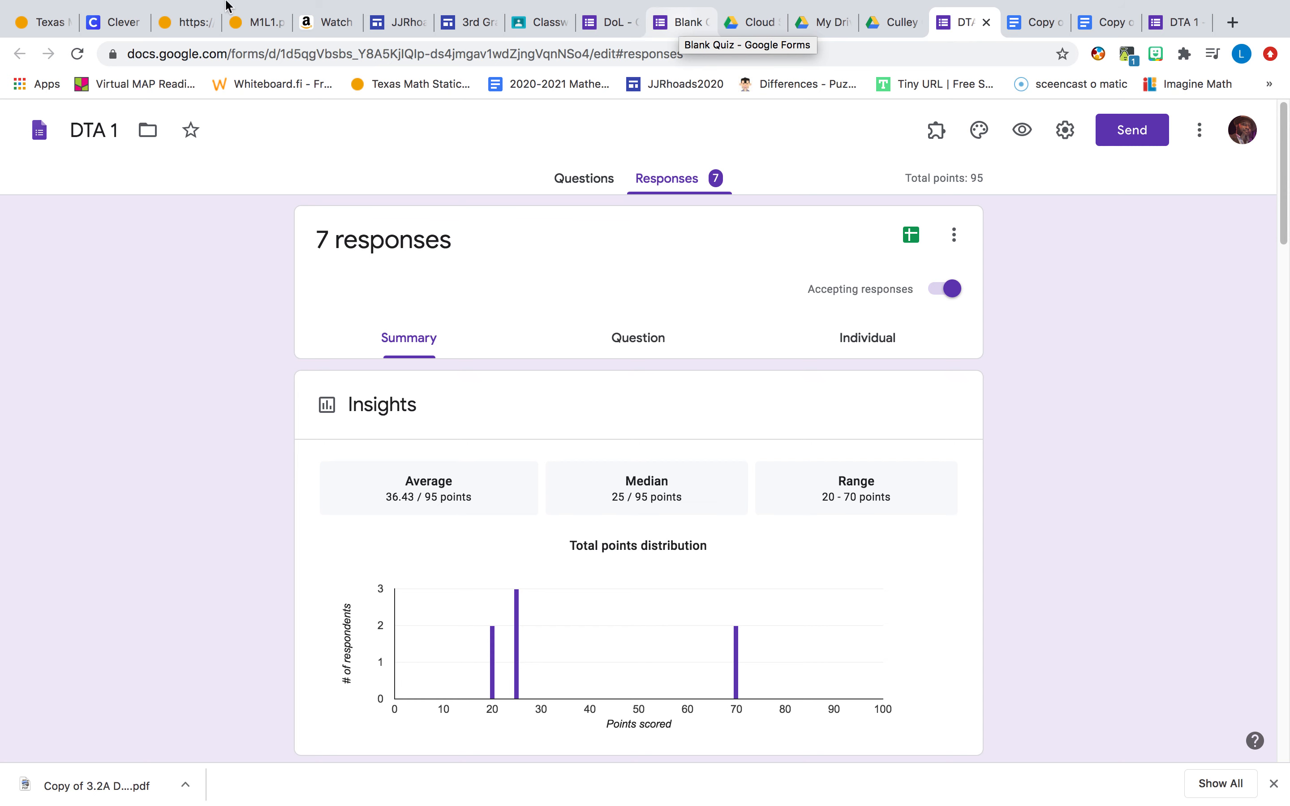
pyautogui.moveTo(64, 6)
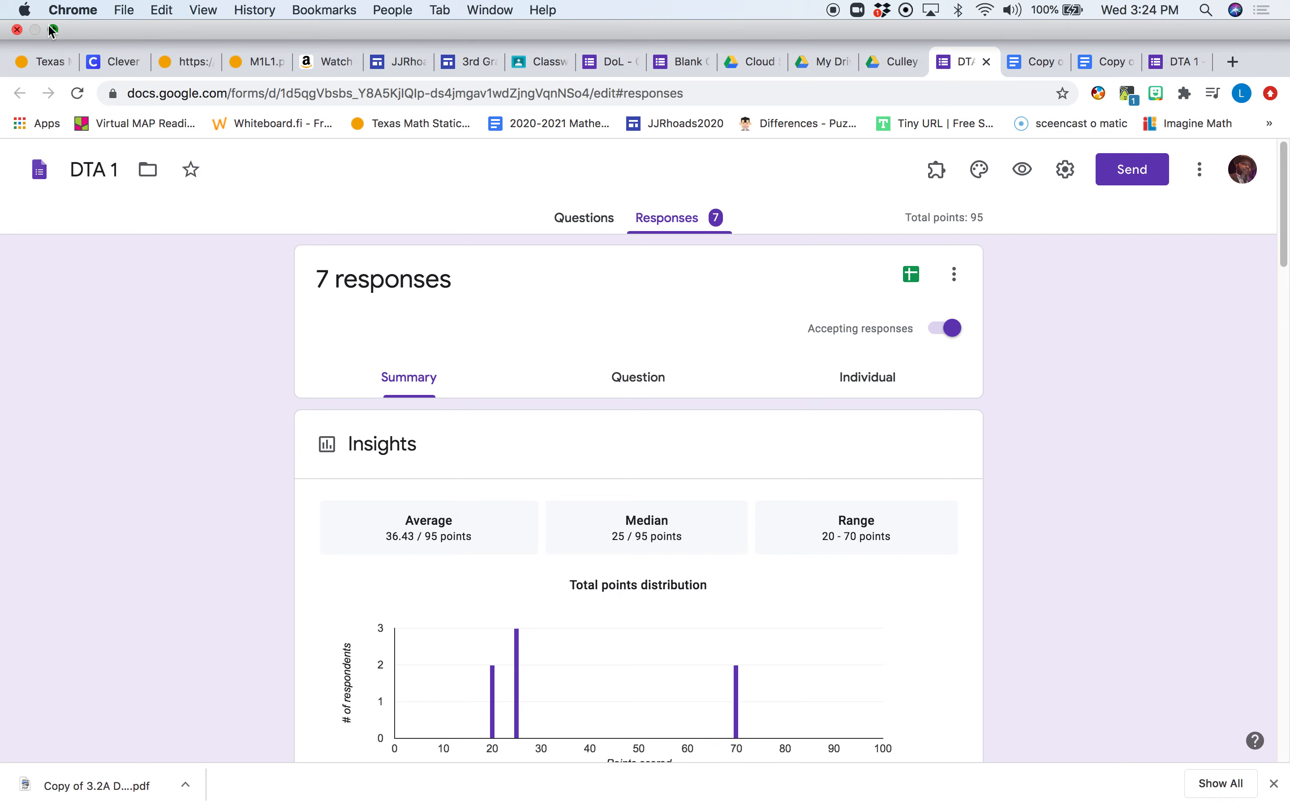
pyautogui.click(51, 29)
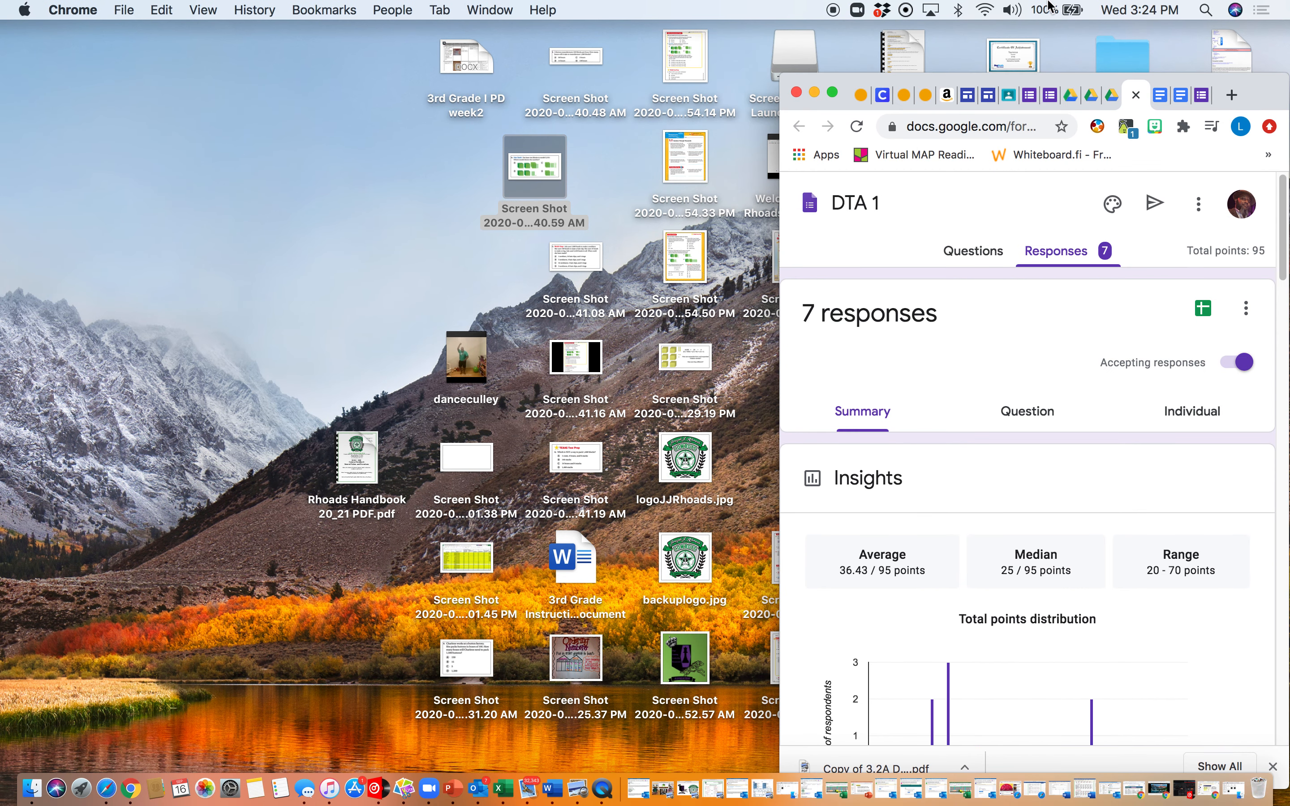